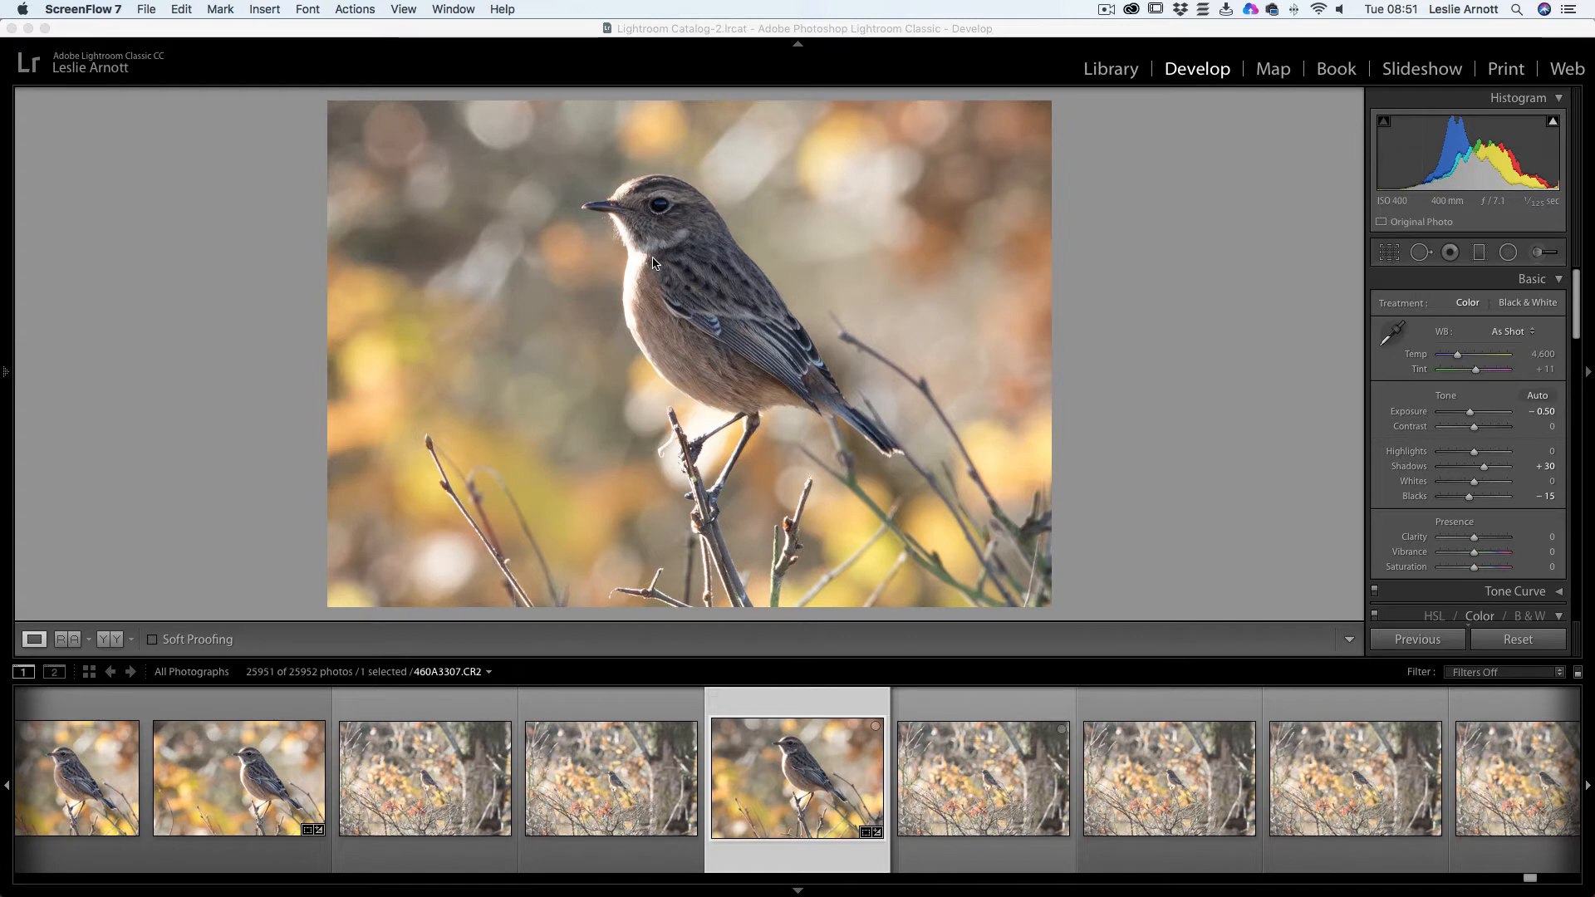
Open the bird photo 460A3307.CR2 from Lightroom for editing in Adobe Photoshop CC 2018
click(653, 260)
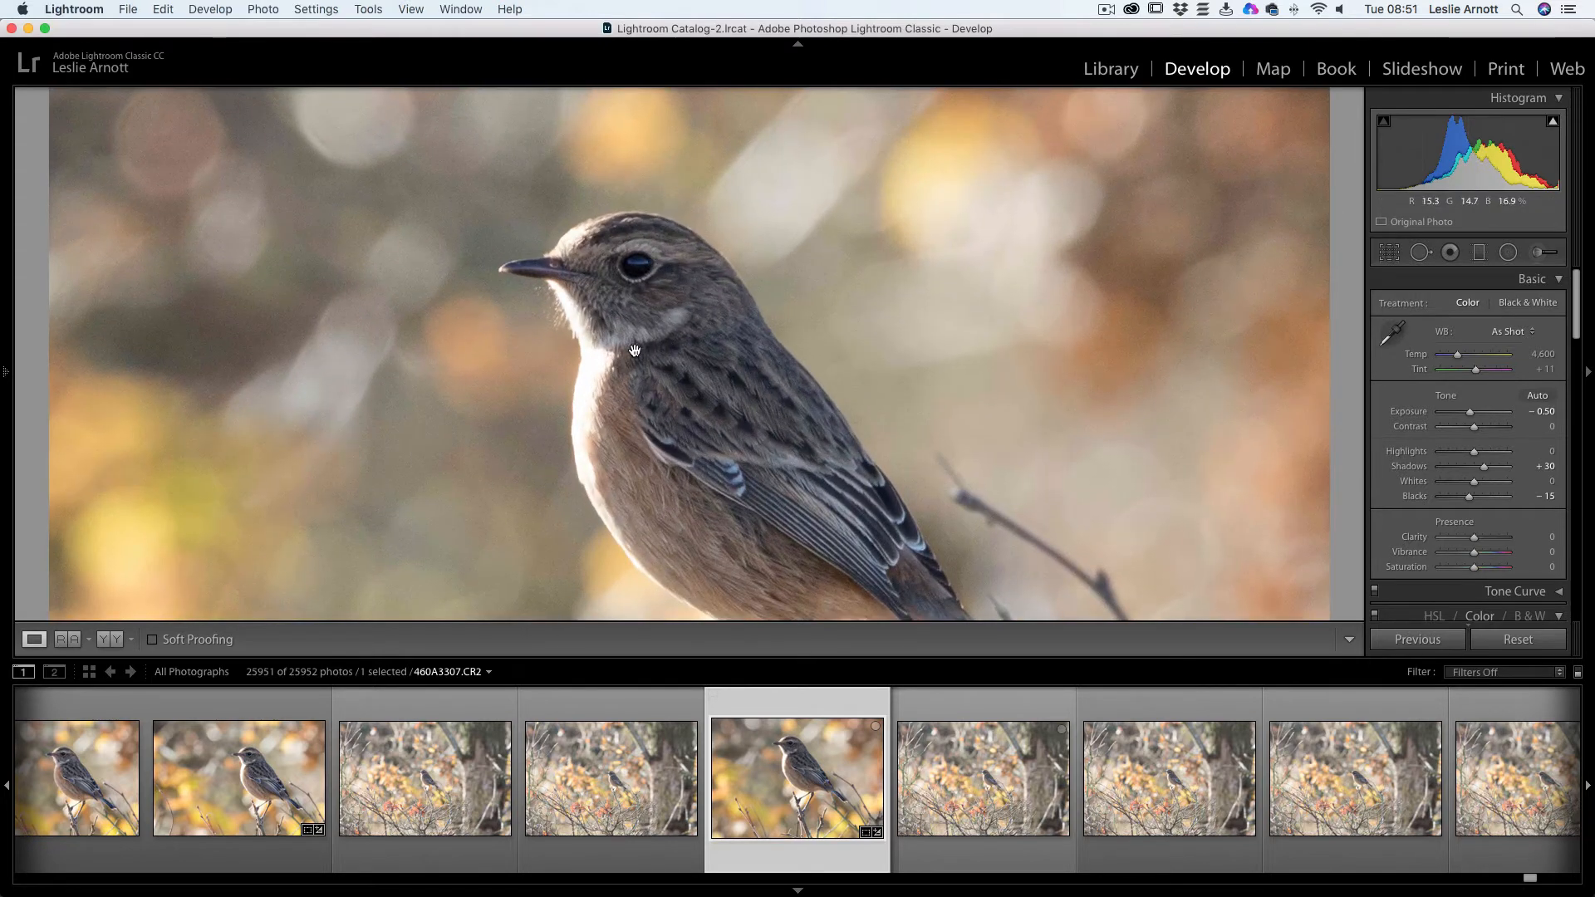
drag(636, 351, 648, 303)
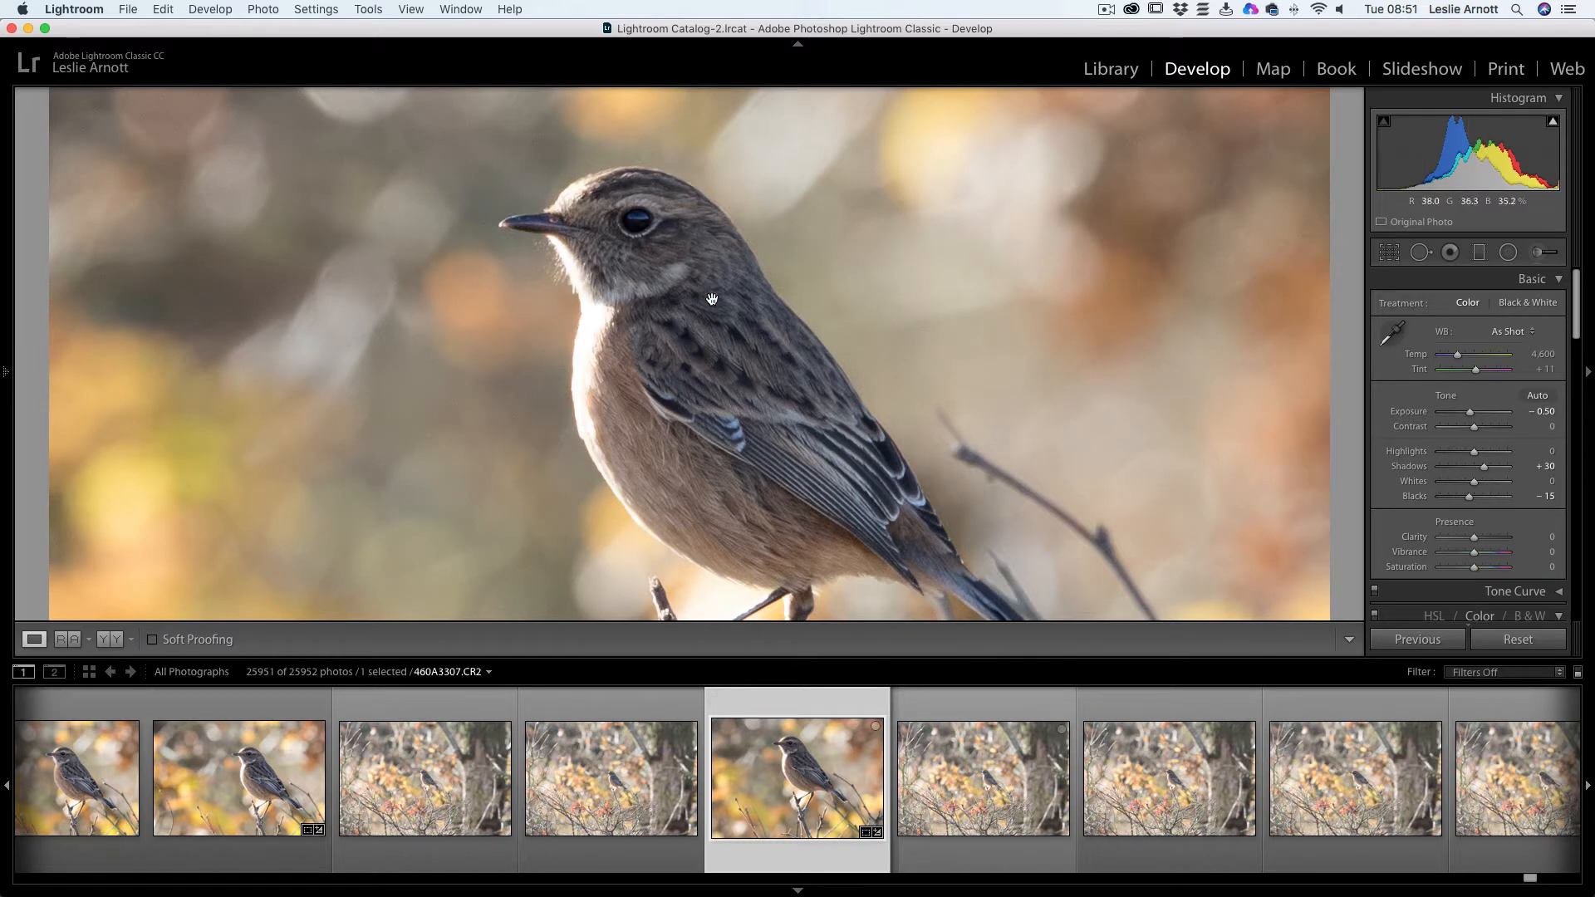
mouse_move(1550, 127)
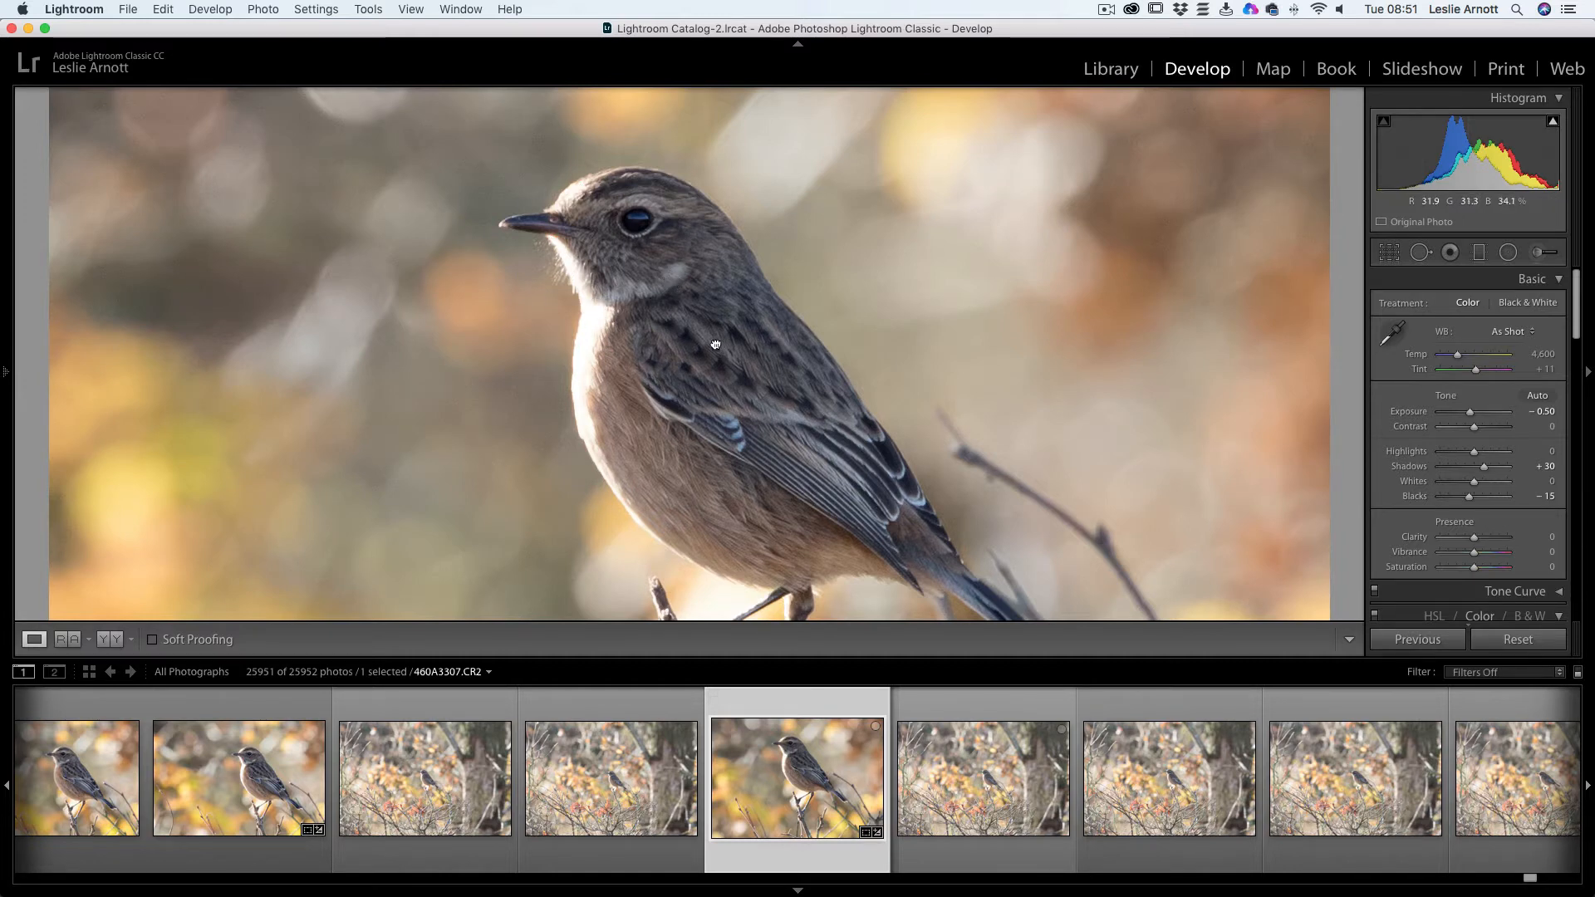
scroll(715, 345, down, 3)
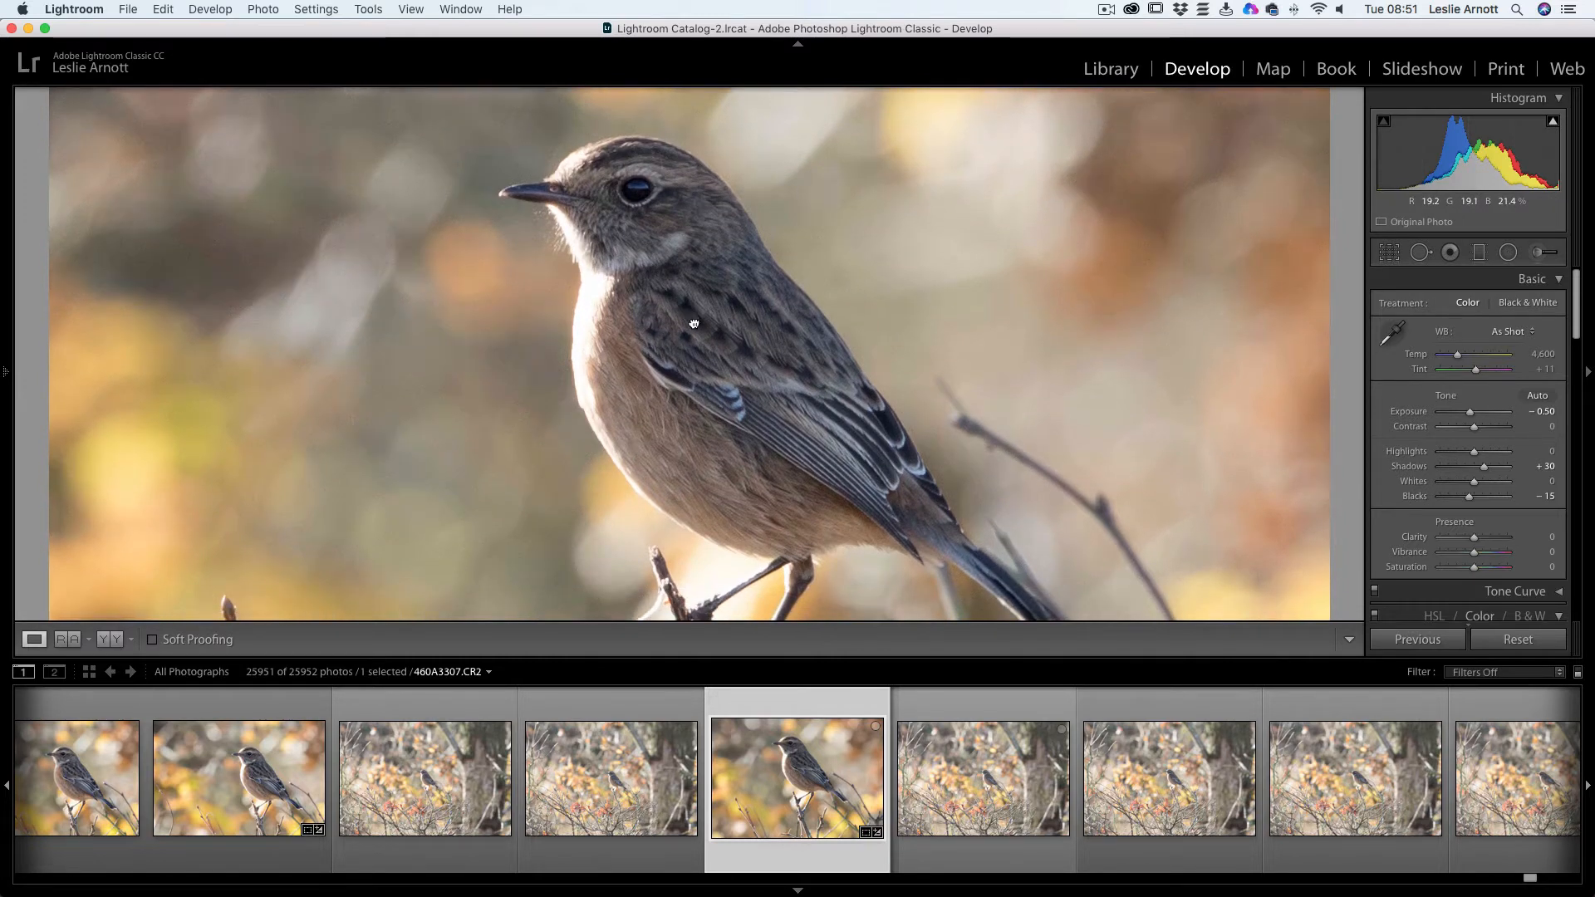
scroll(694, 324, up, 2)
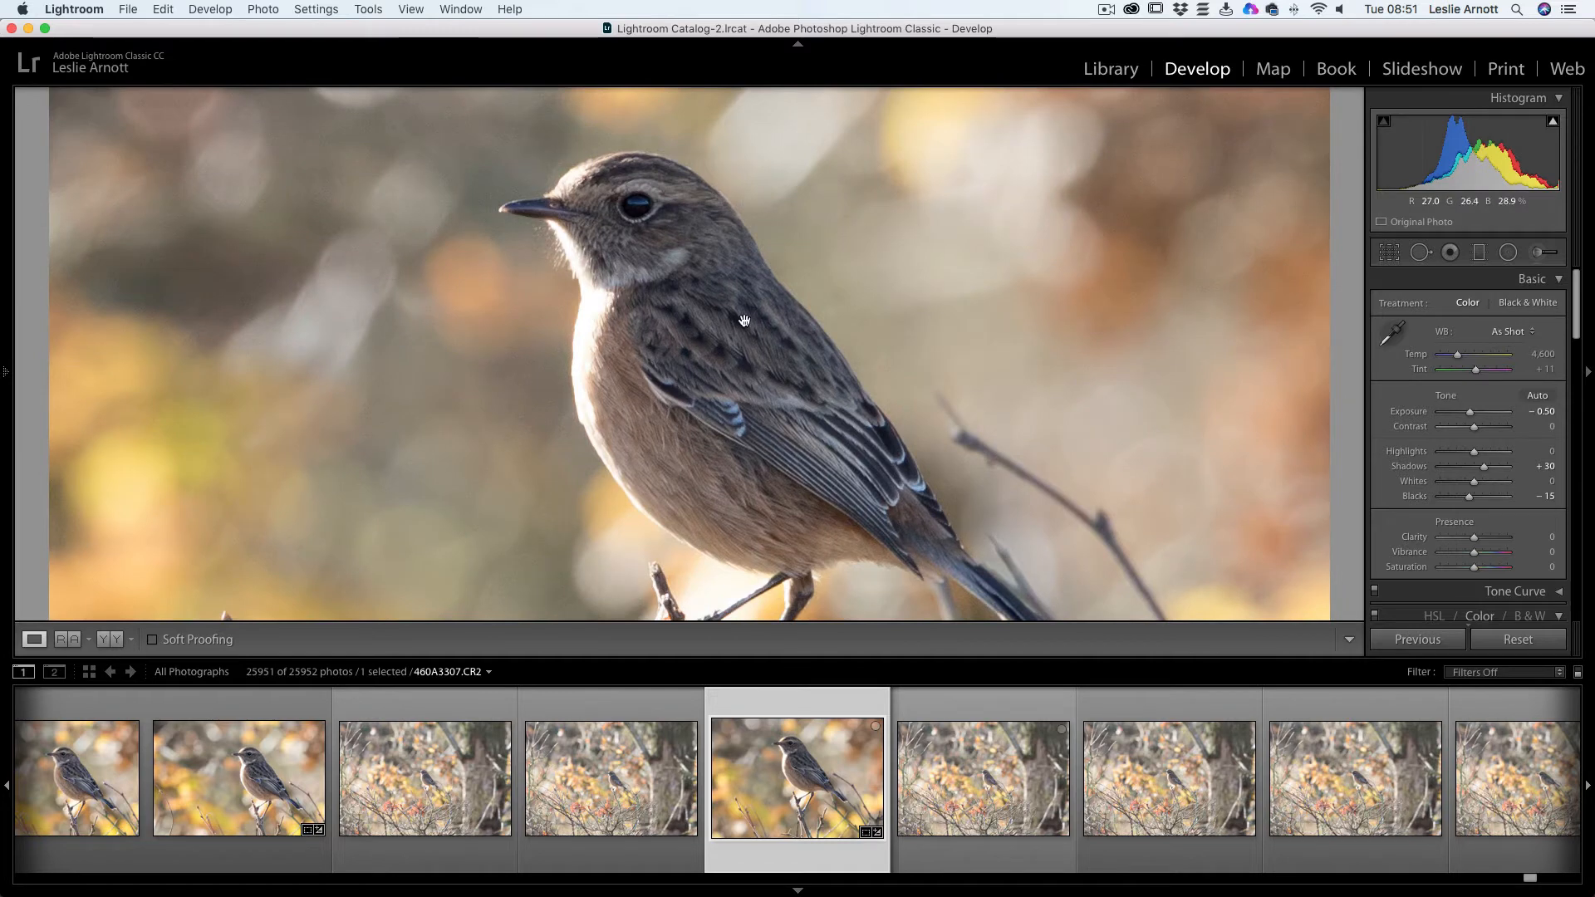
right_click(655, 309)
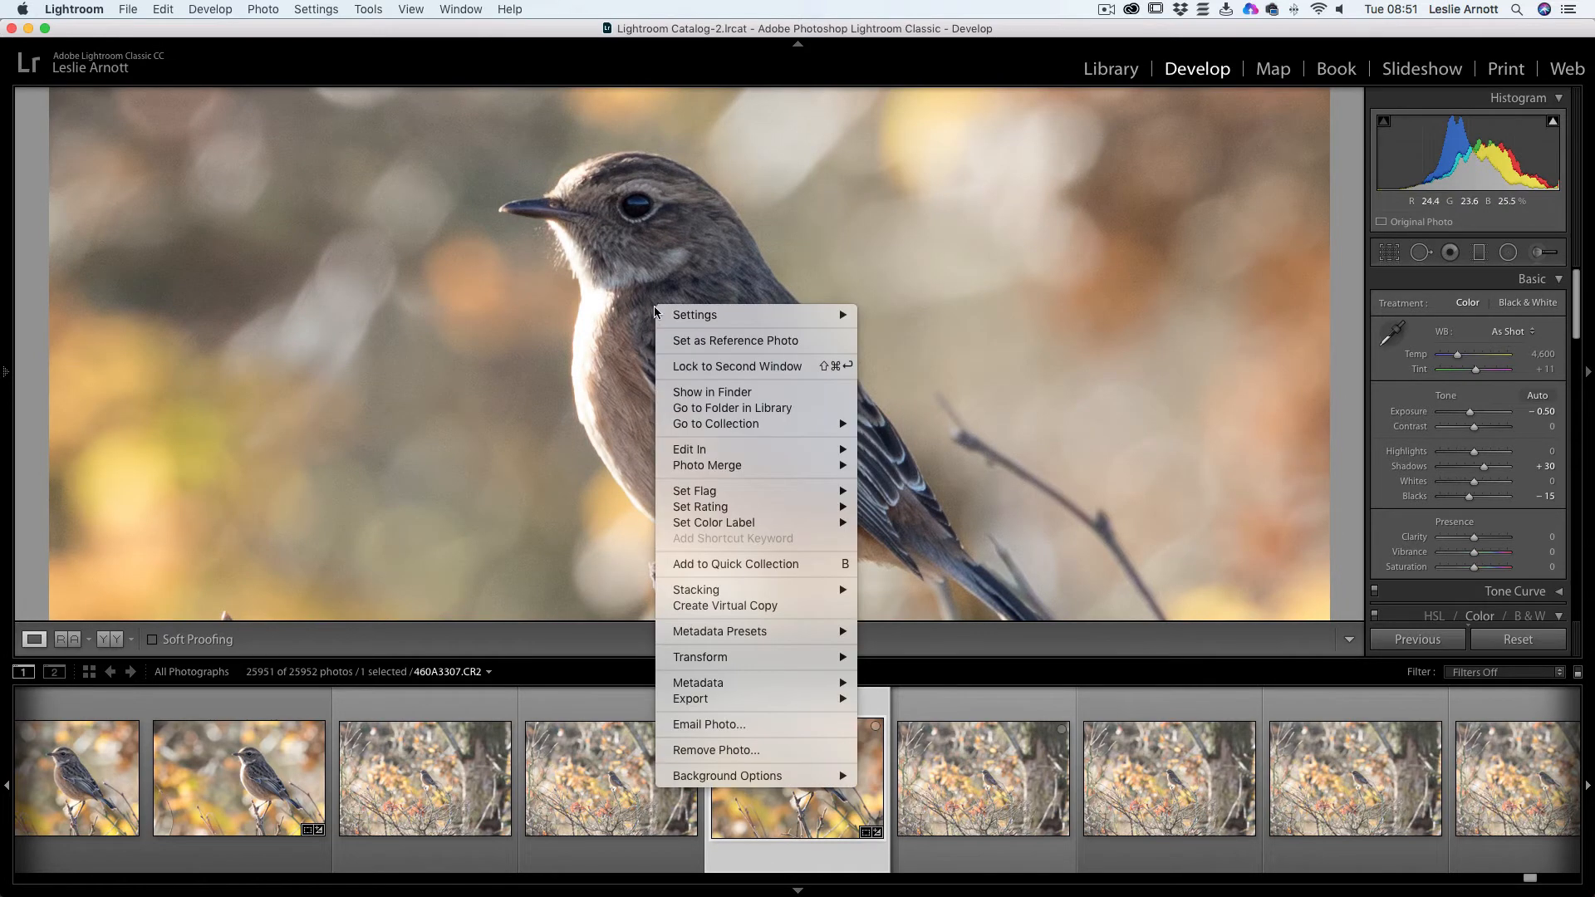
mouse_move(772, 450)
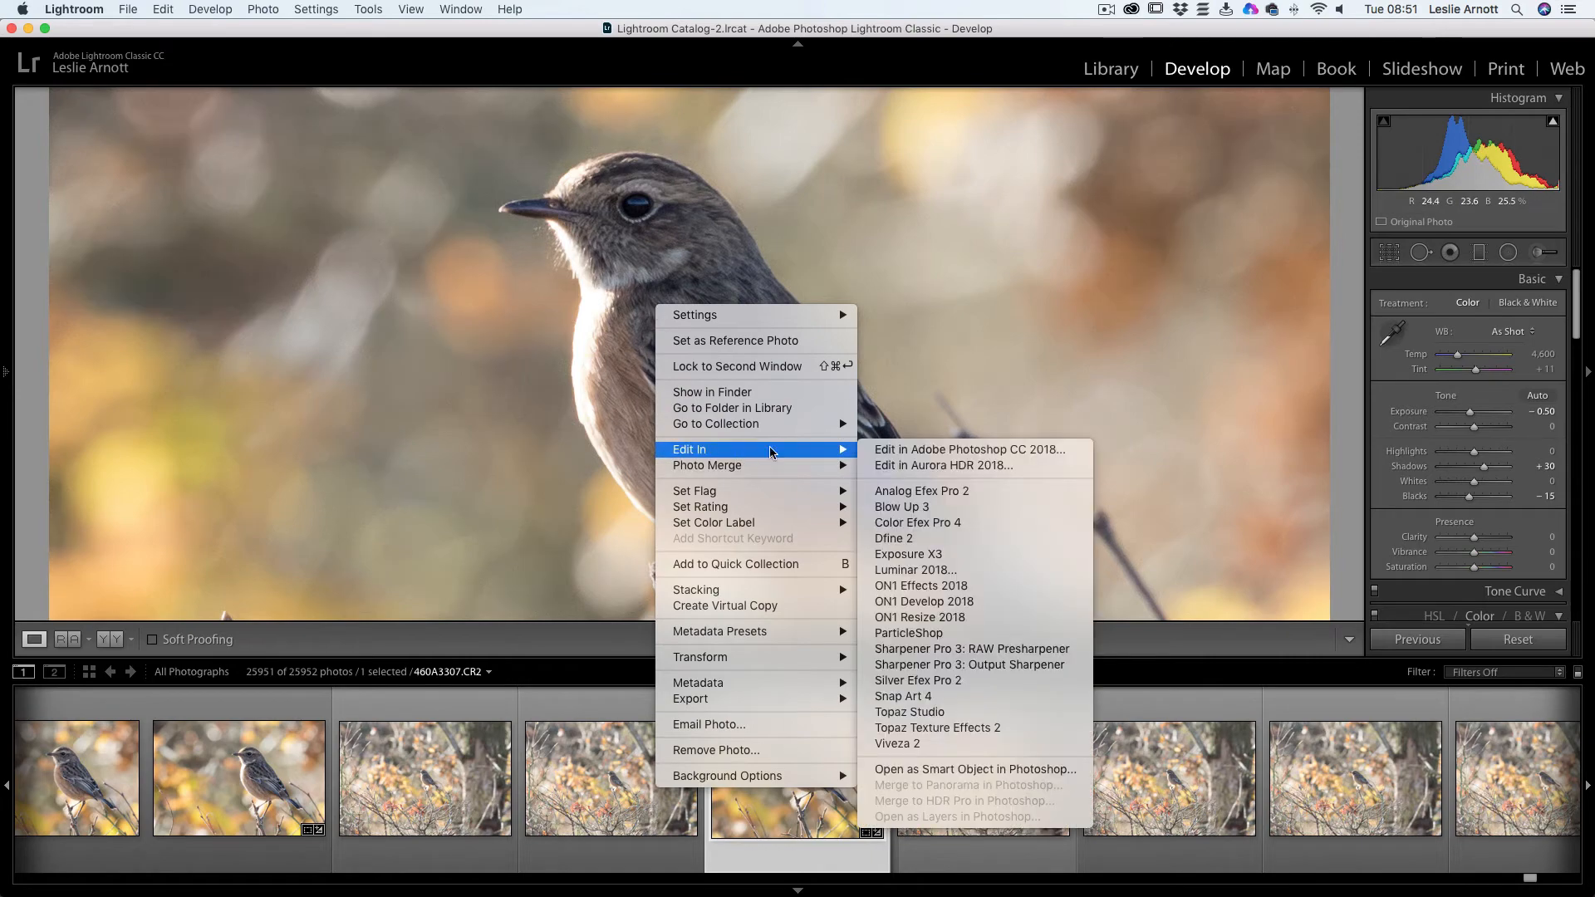
click(936, 449)
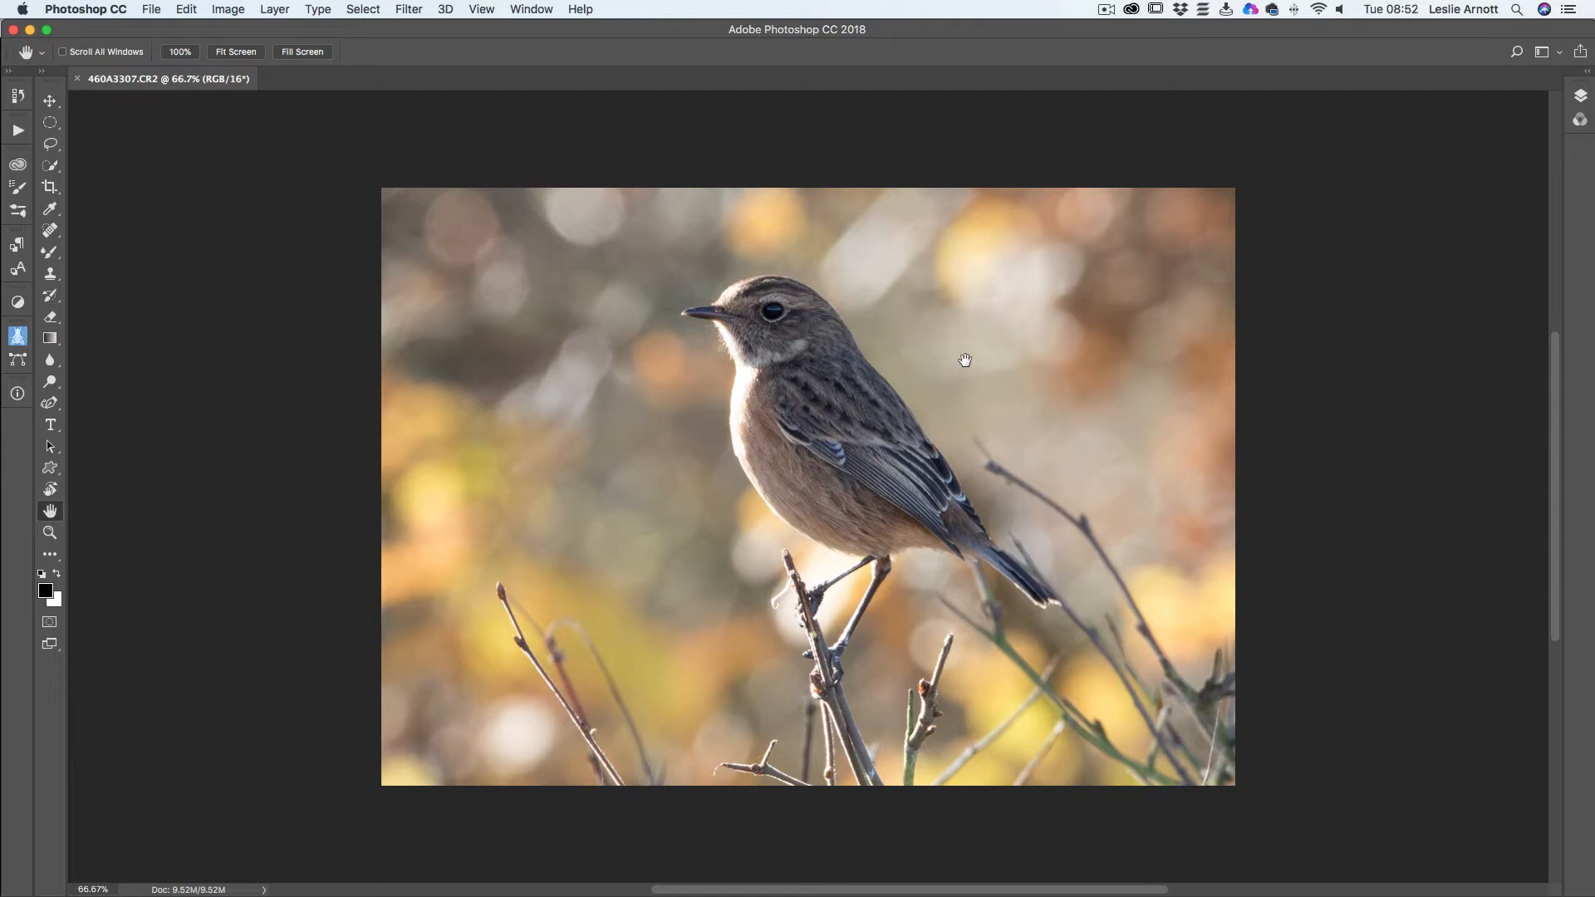
Duplicate the Background layer within the same document, keeping the name Background copy
double_click(50, 511)
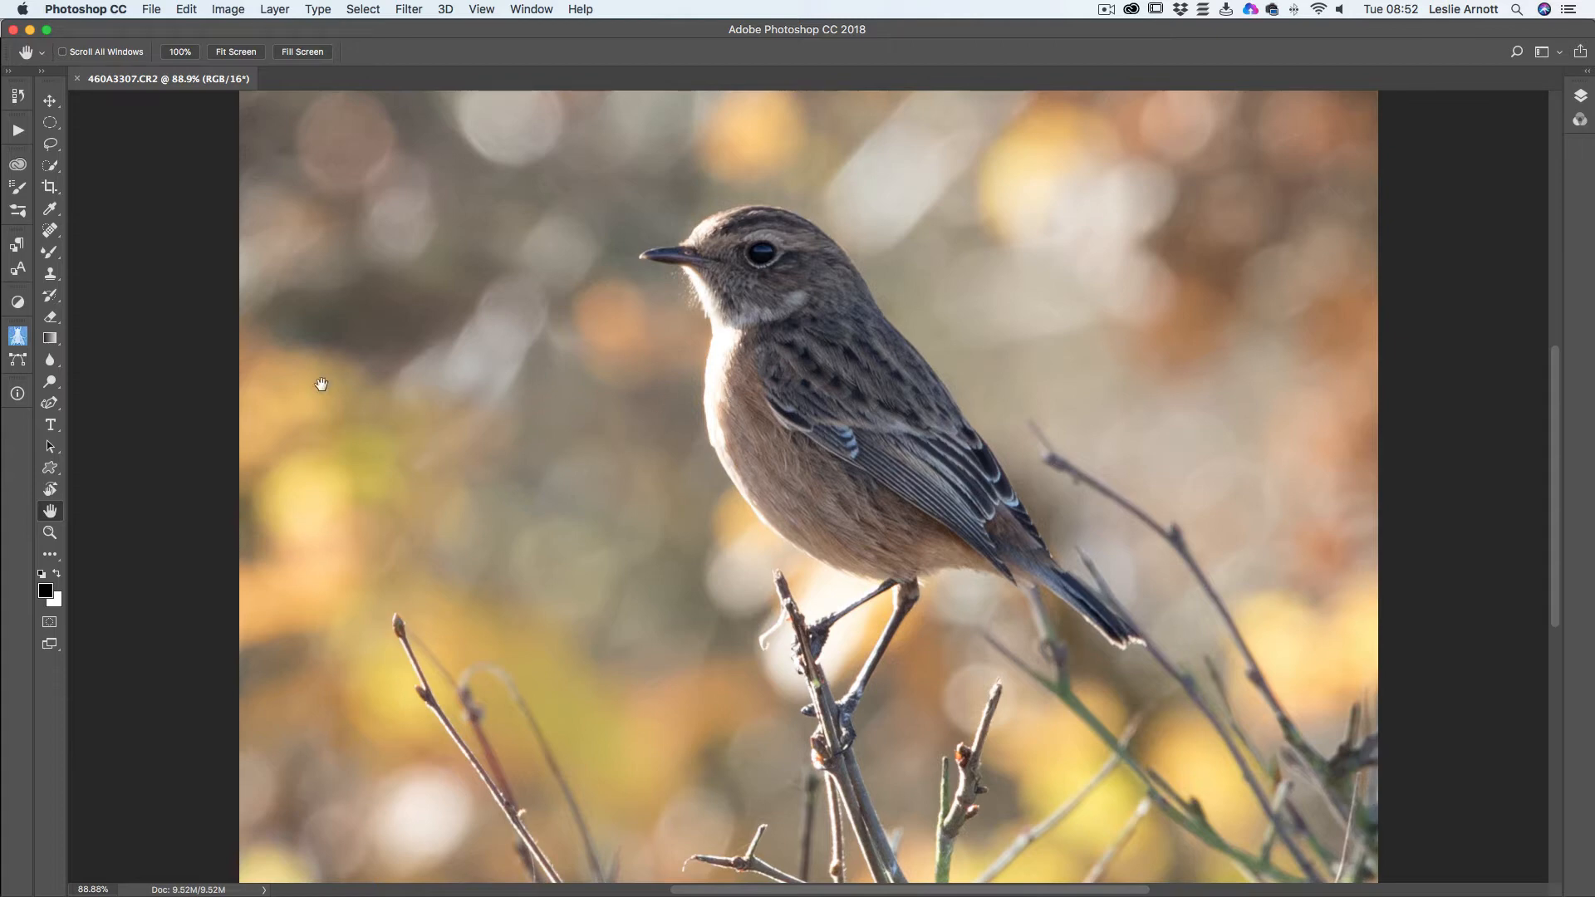
click(1580, 96)
right_click(1436, 189)
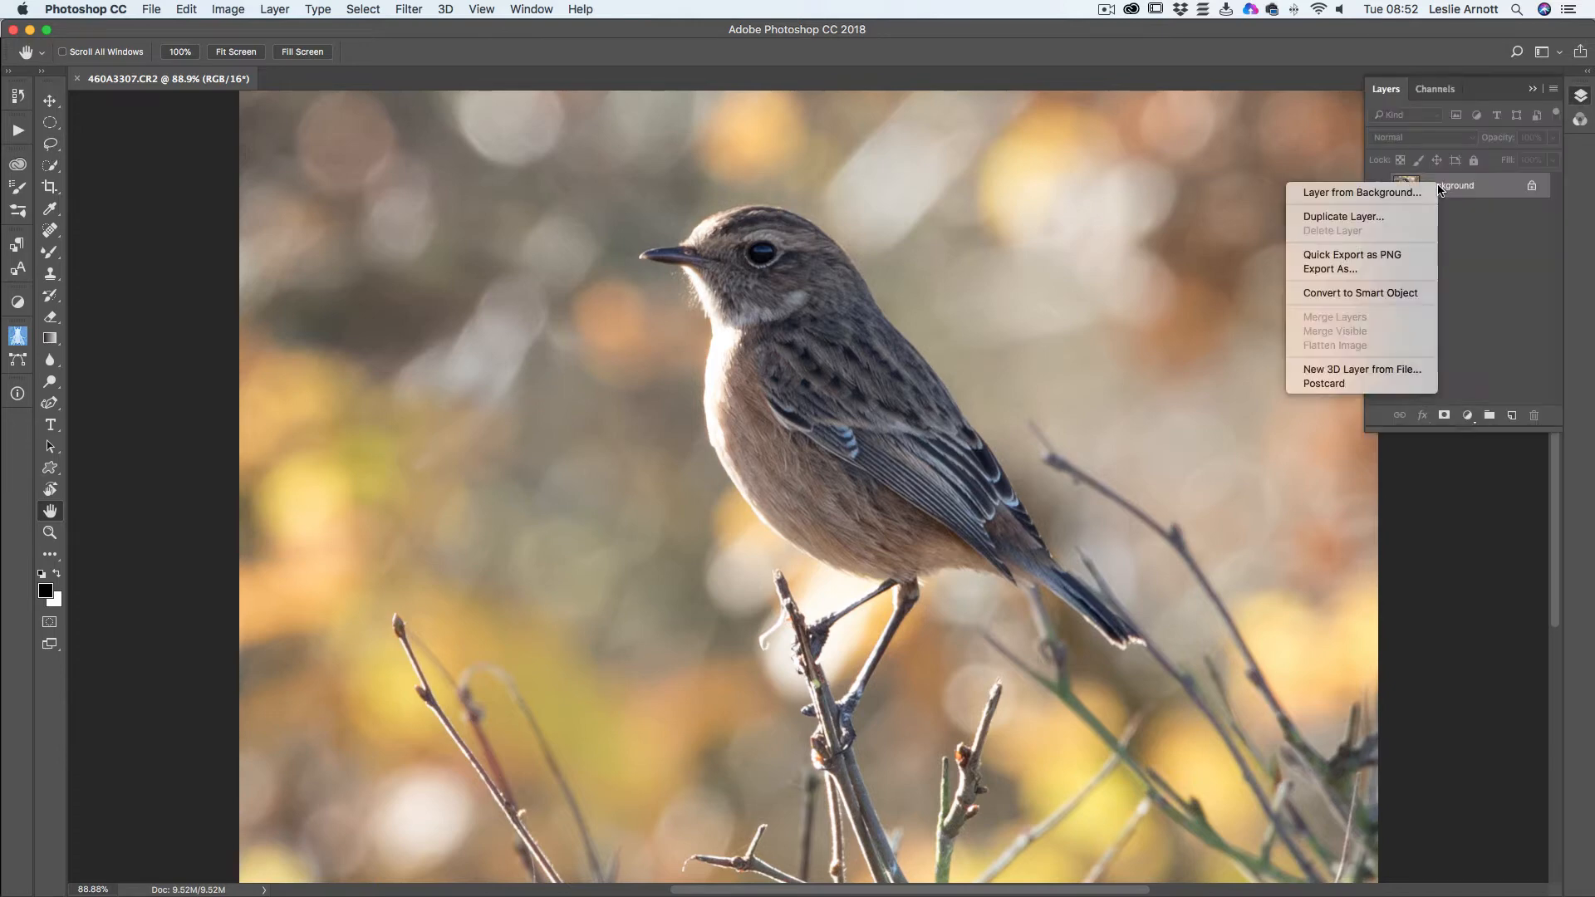
click(1344, 216)
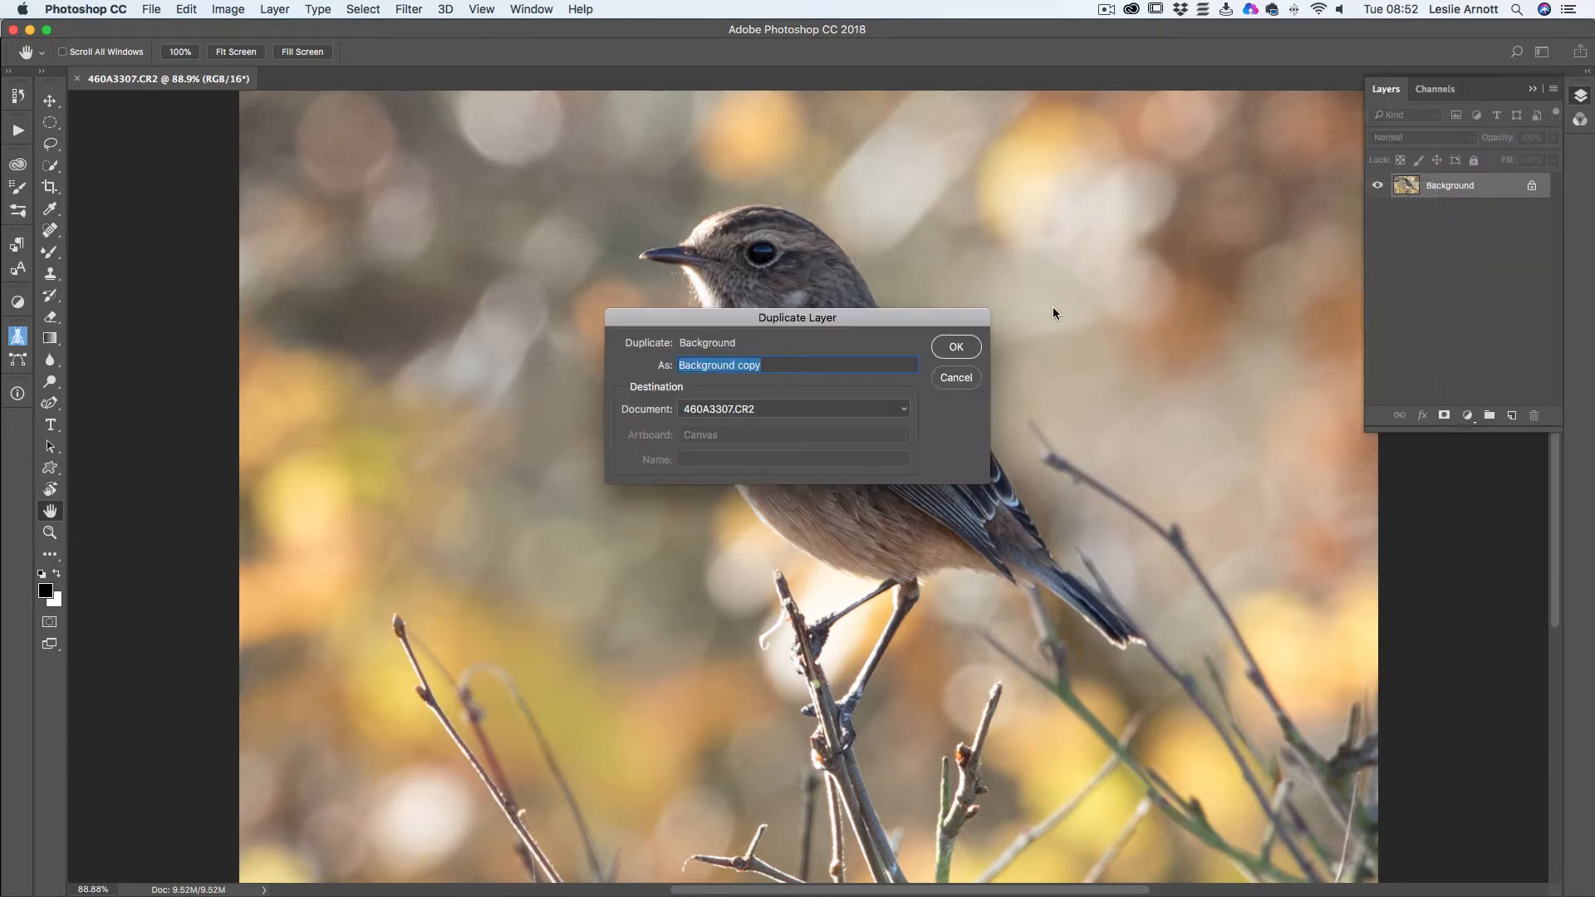
click(954, 346)
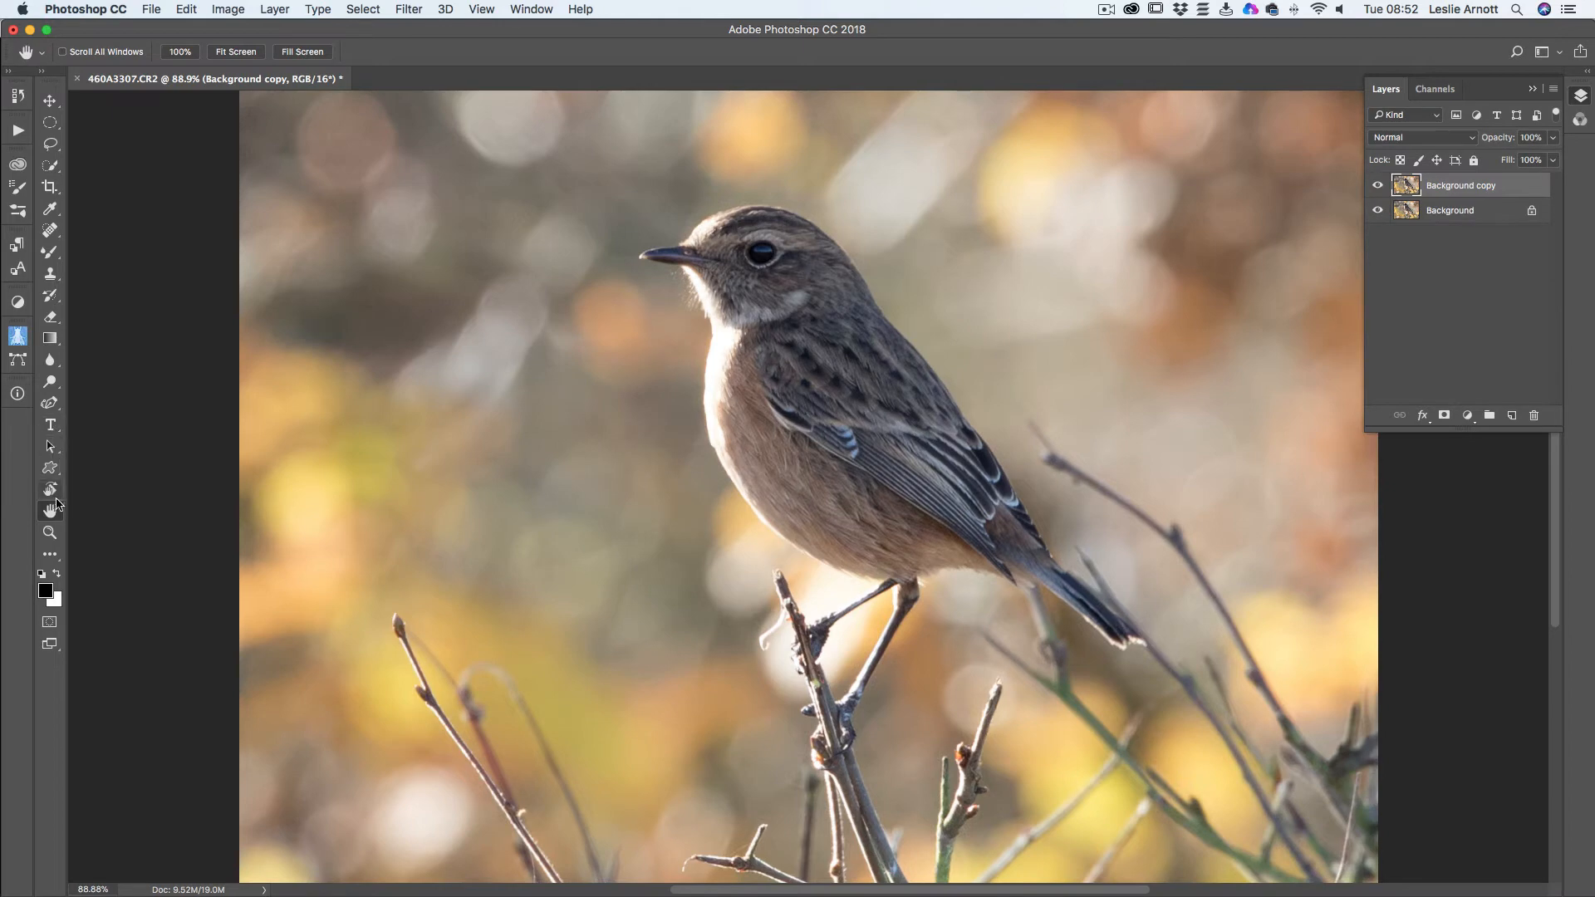
Run the FS 2.0 action from the WORKFLOW set on the Background copy layer
click(49, 533)
drag(755, 306, 702, 275)
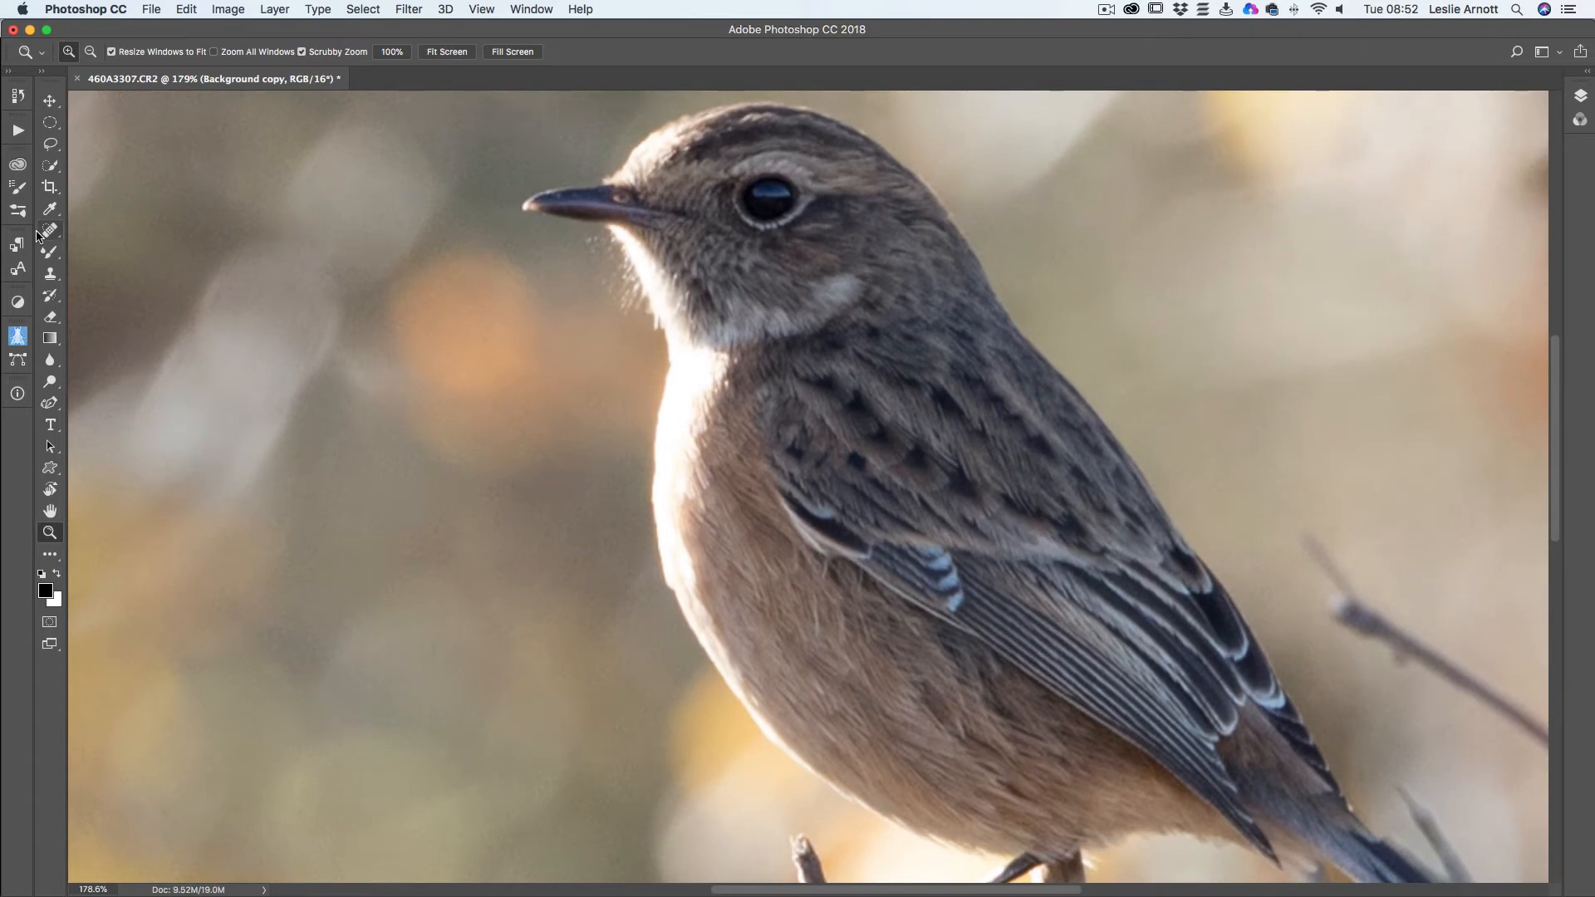
scroll(584, 296, up, 2)
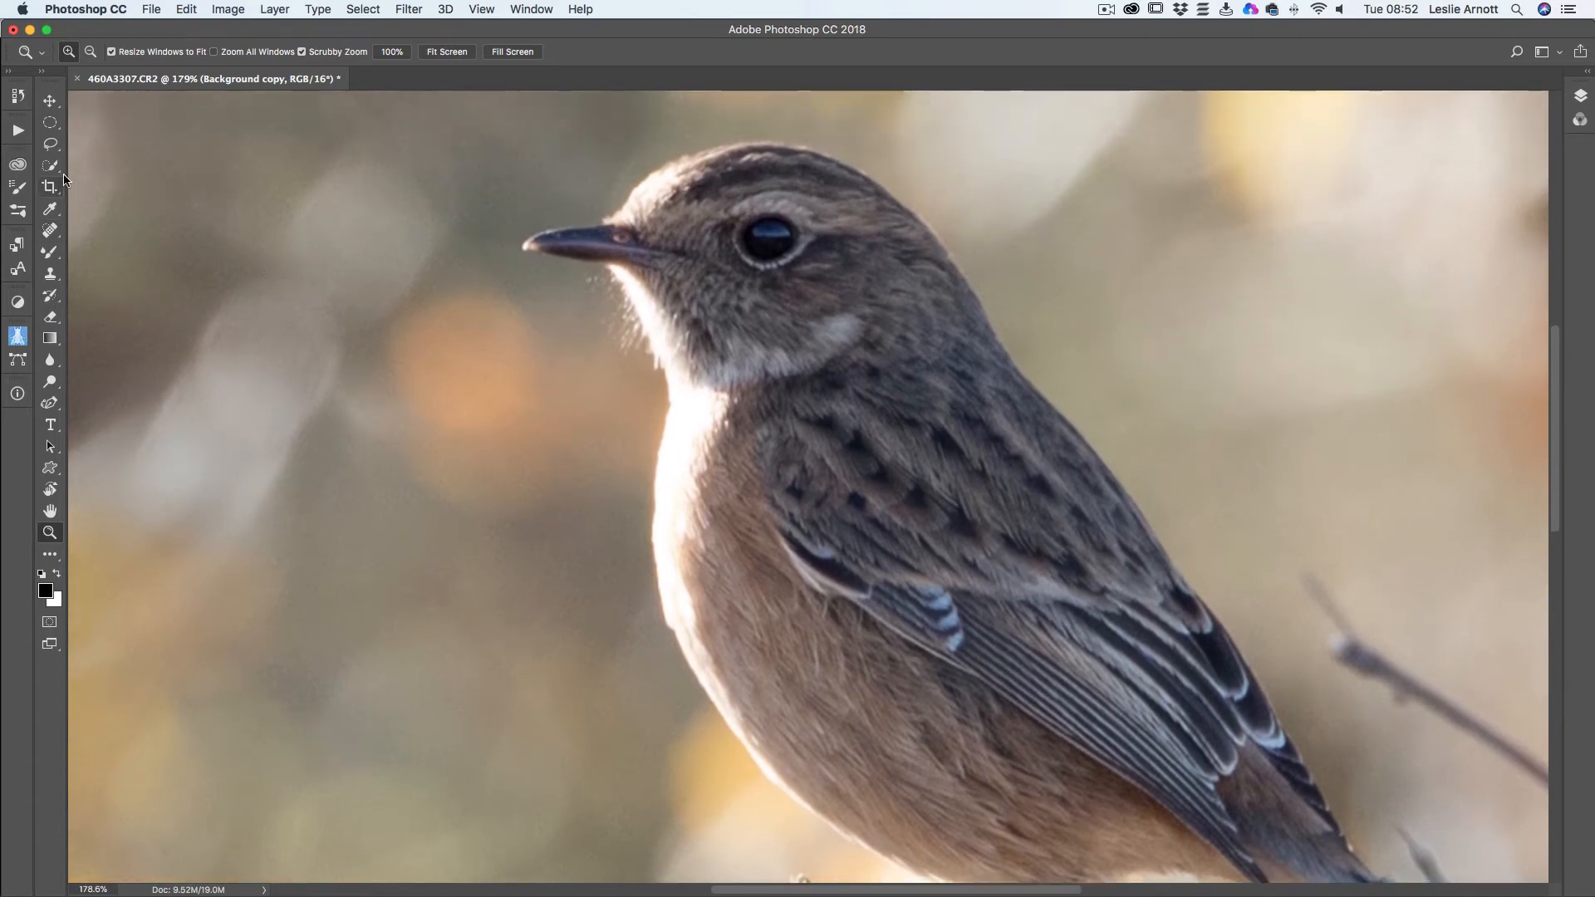
click(18, 131)
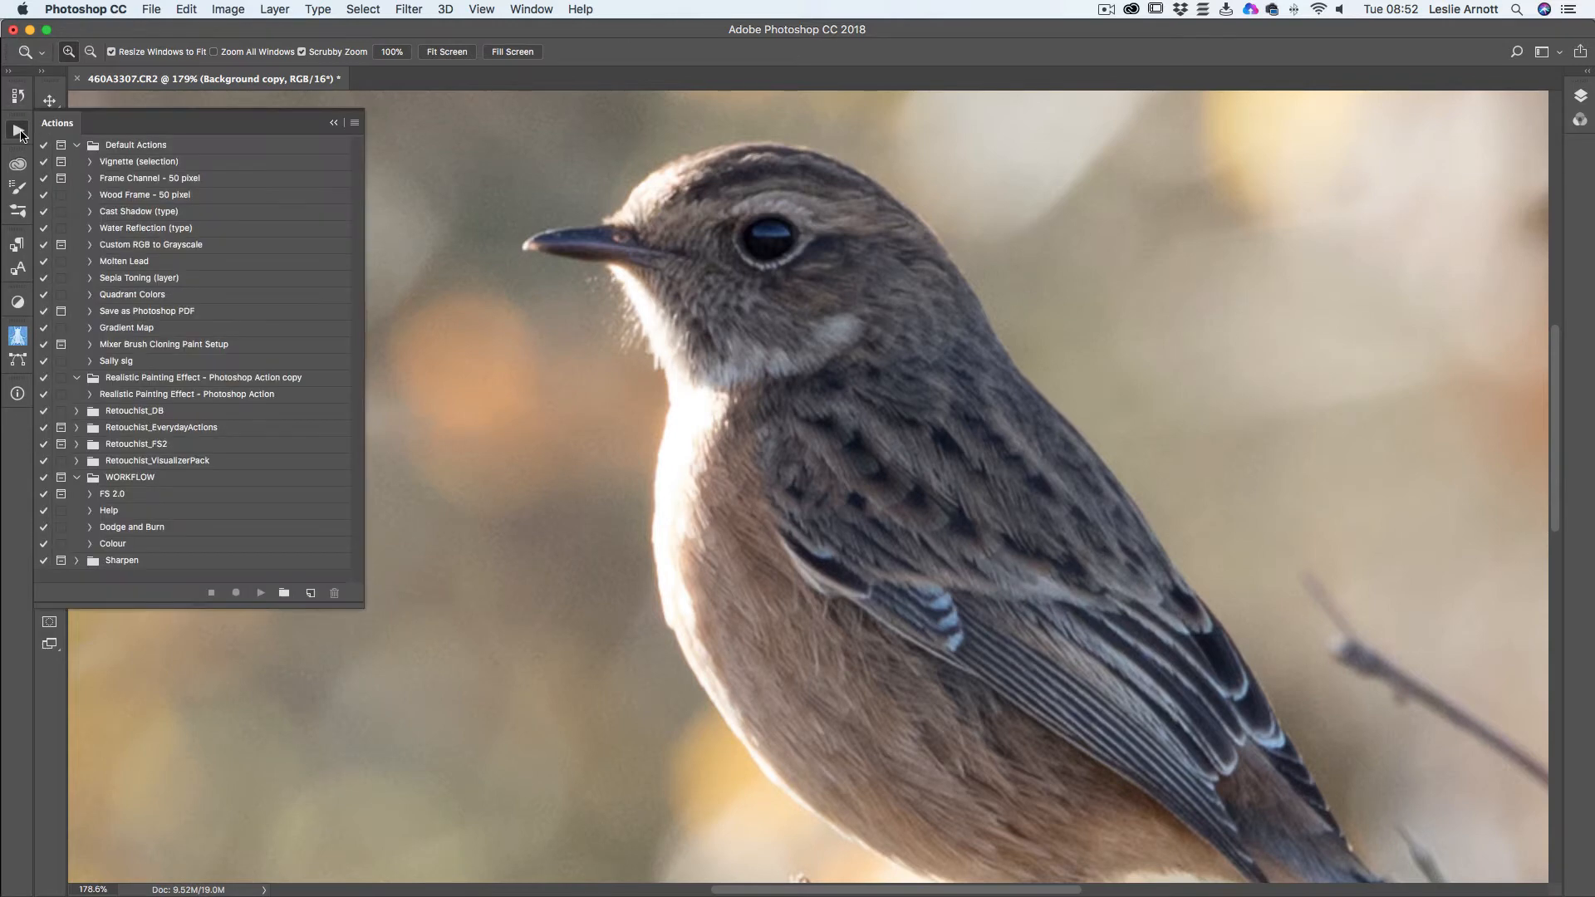
click(110, 496)
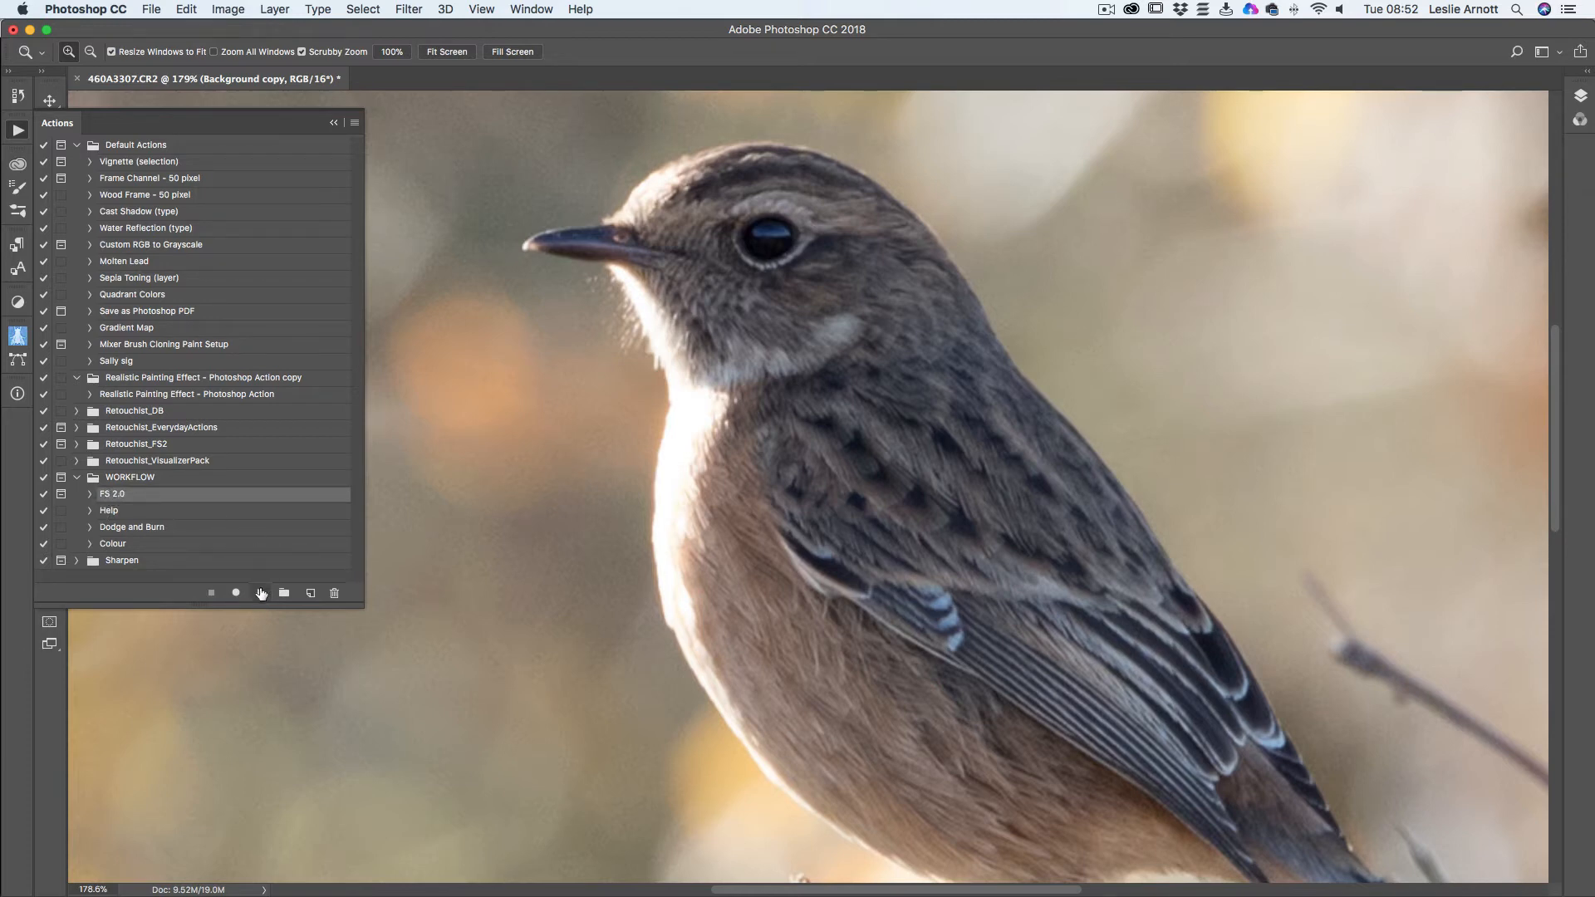
click(261, 593)
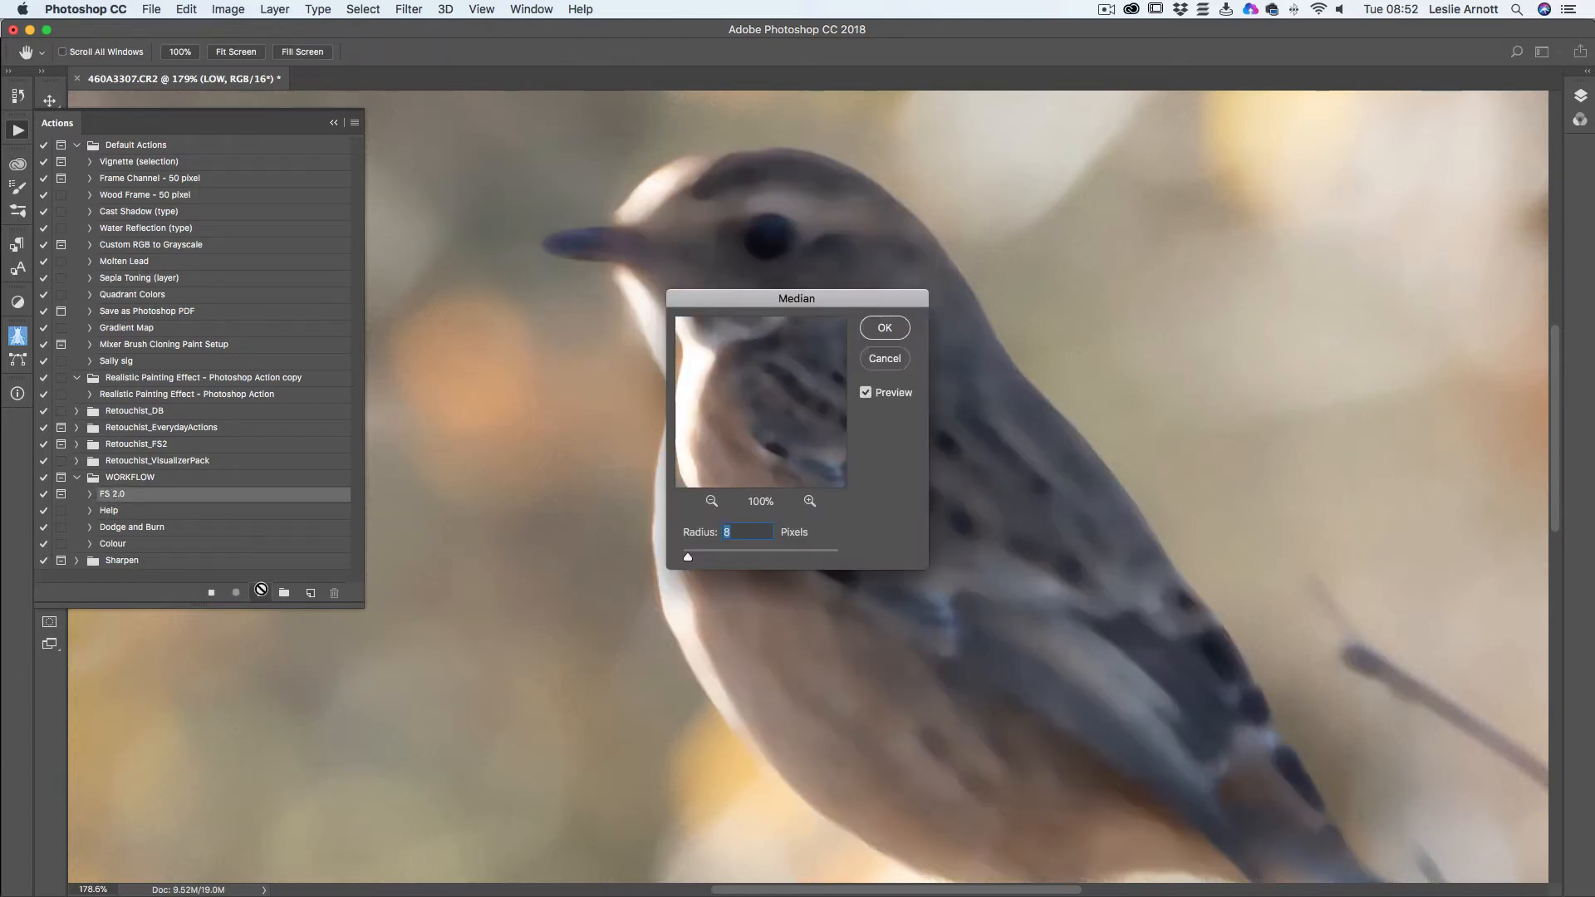
click(331, 123)
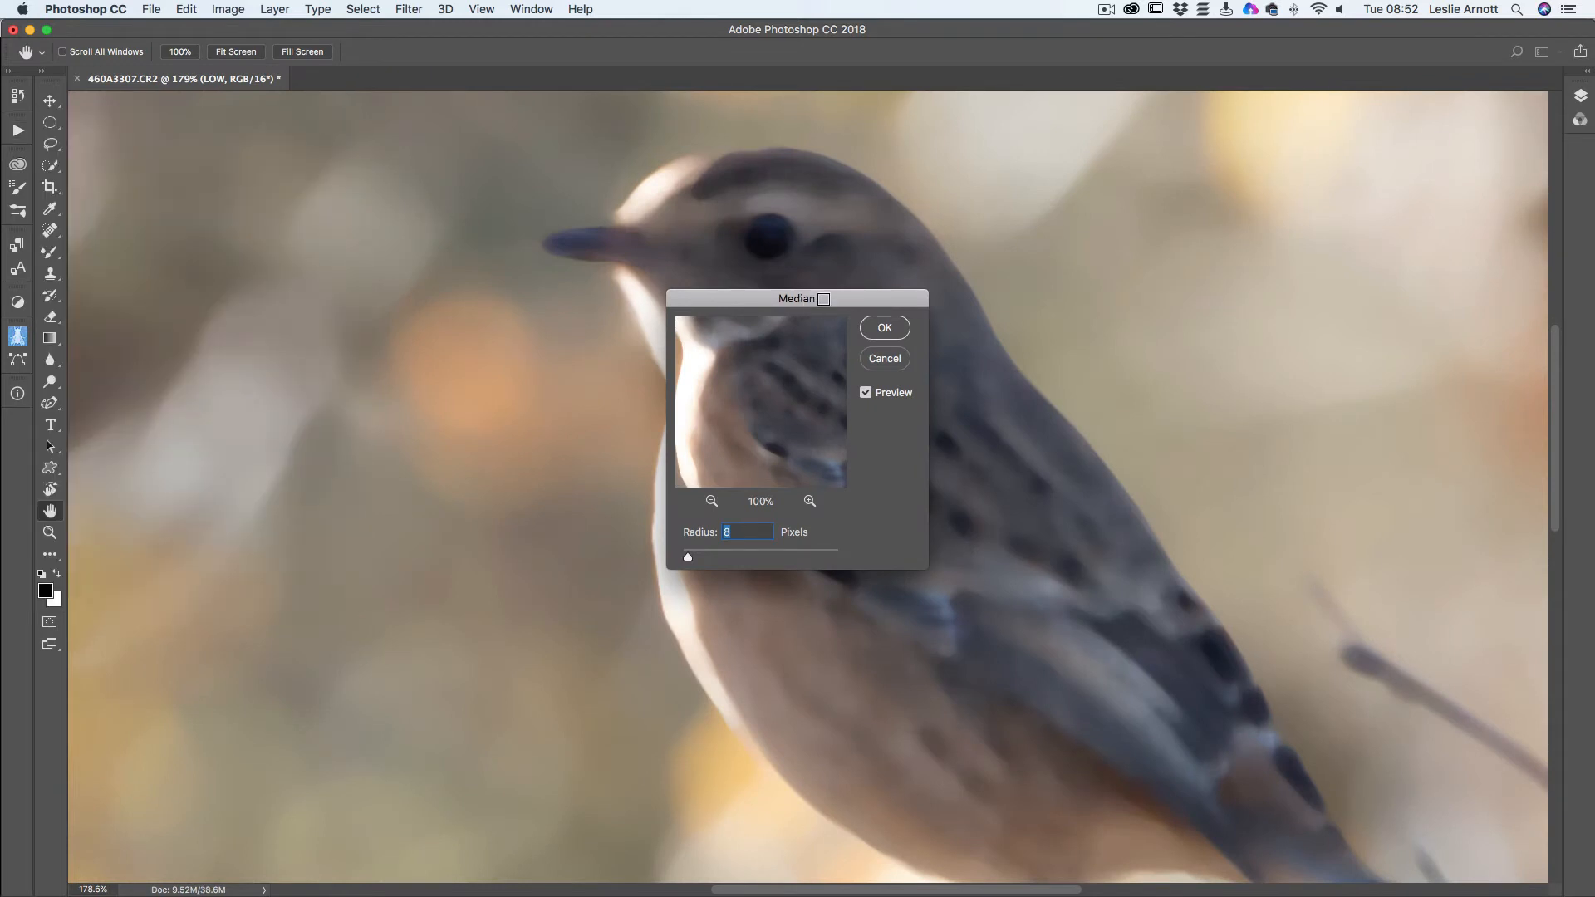
Set the Median filter radius to 13 pixels for the LOW layer and apply it
drag(805, 303, 1210, 360)
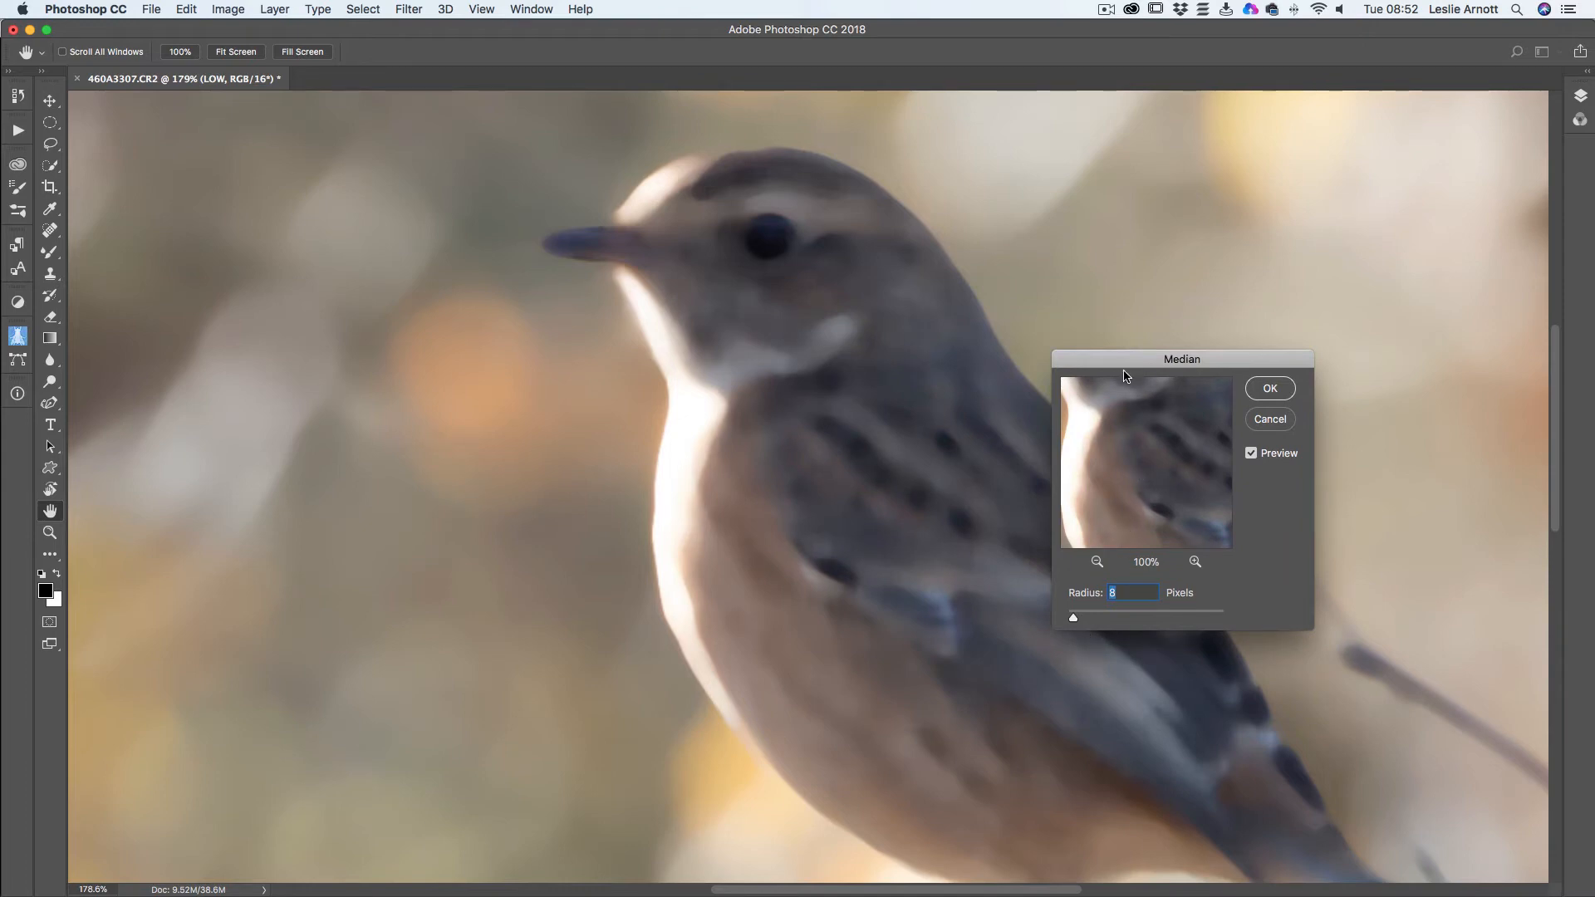
drag(1133, 366, 1136, 367)
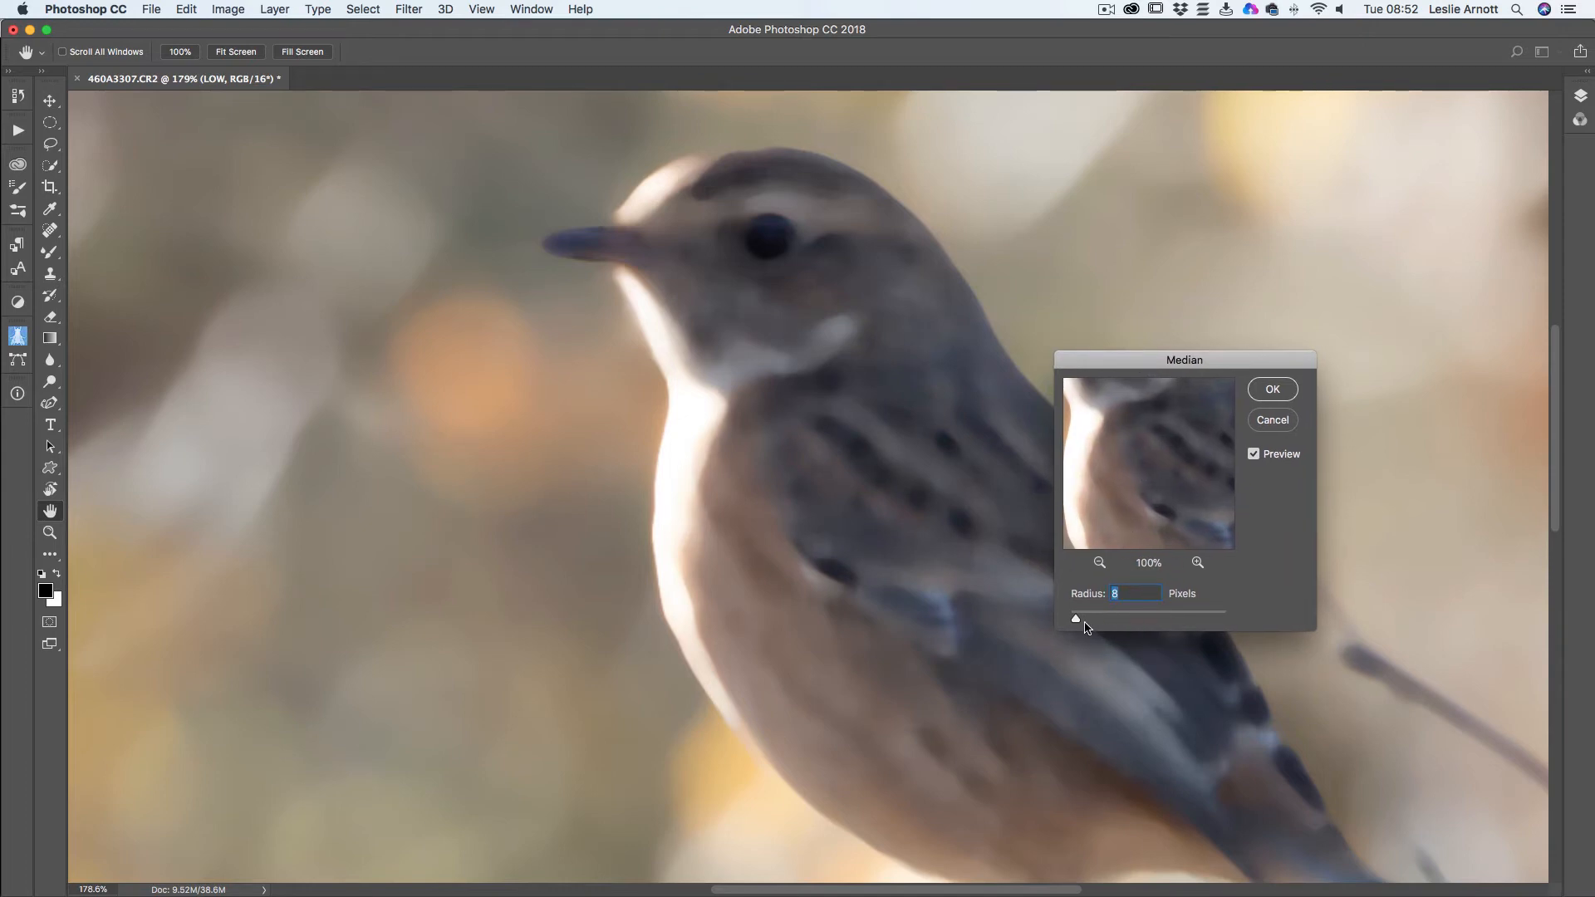
drag(1077, 621, 1080, 623)
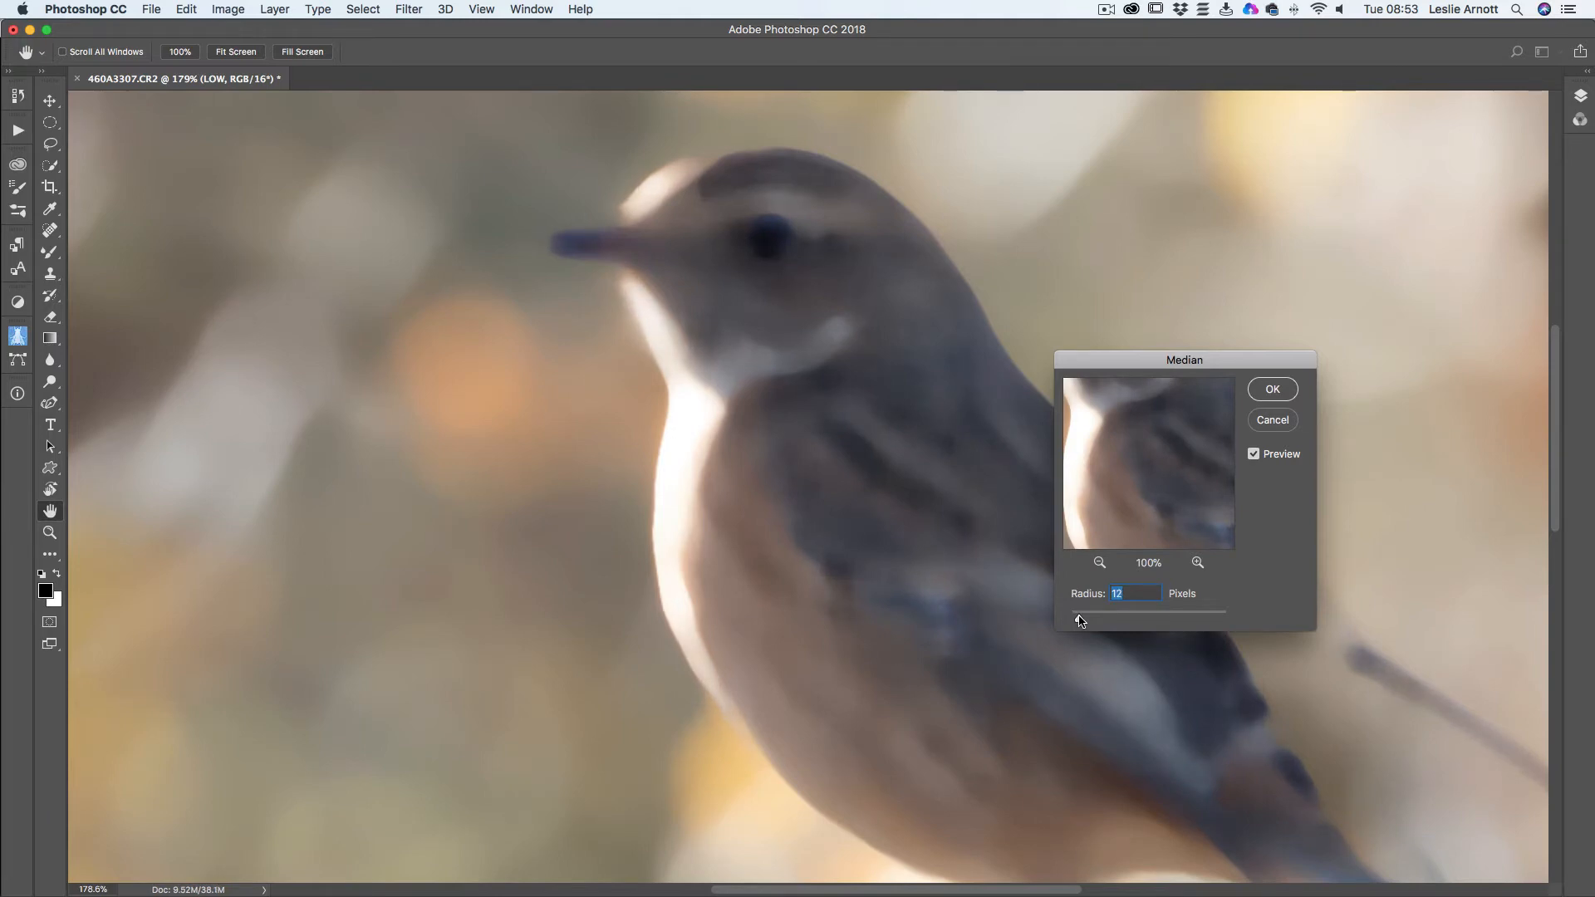
drag(1079, 622, 1080, 621)
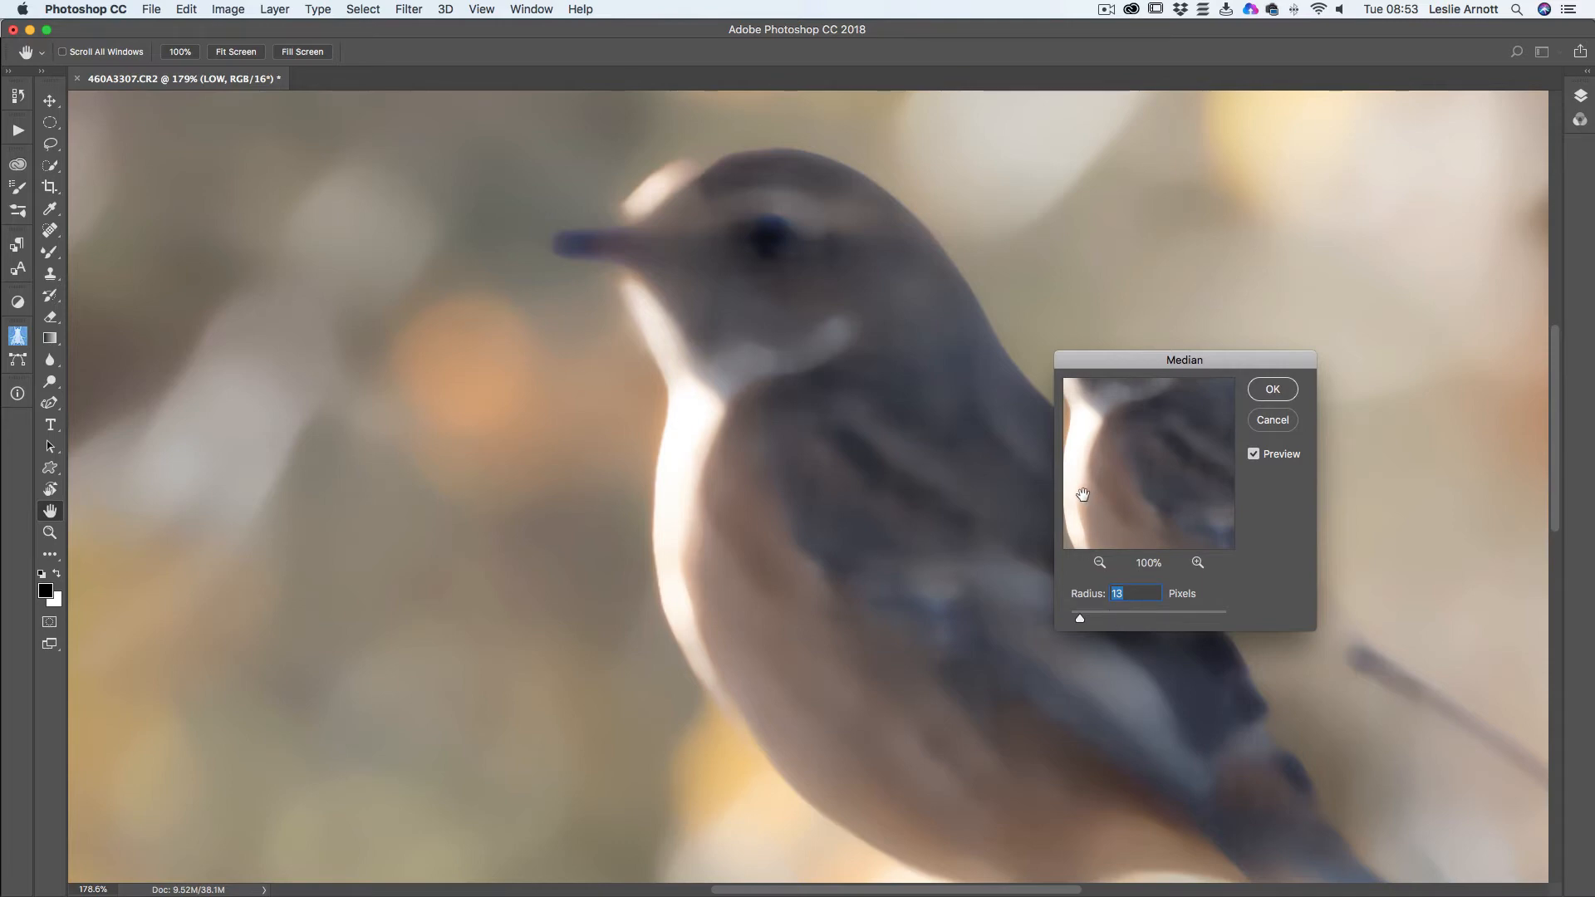
click(1261, 398)
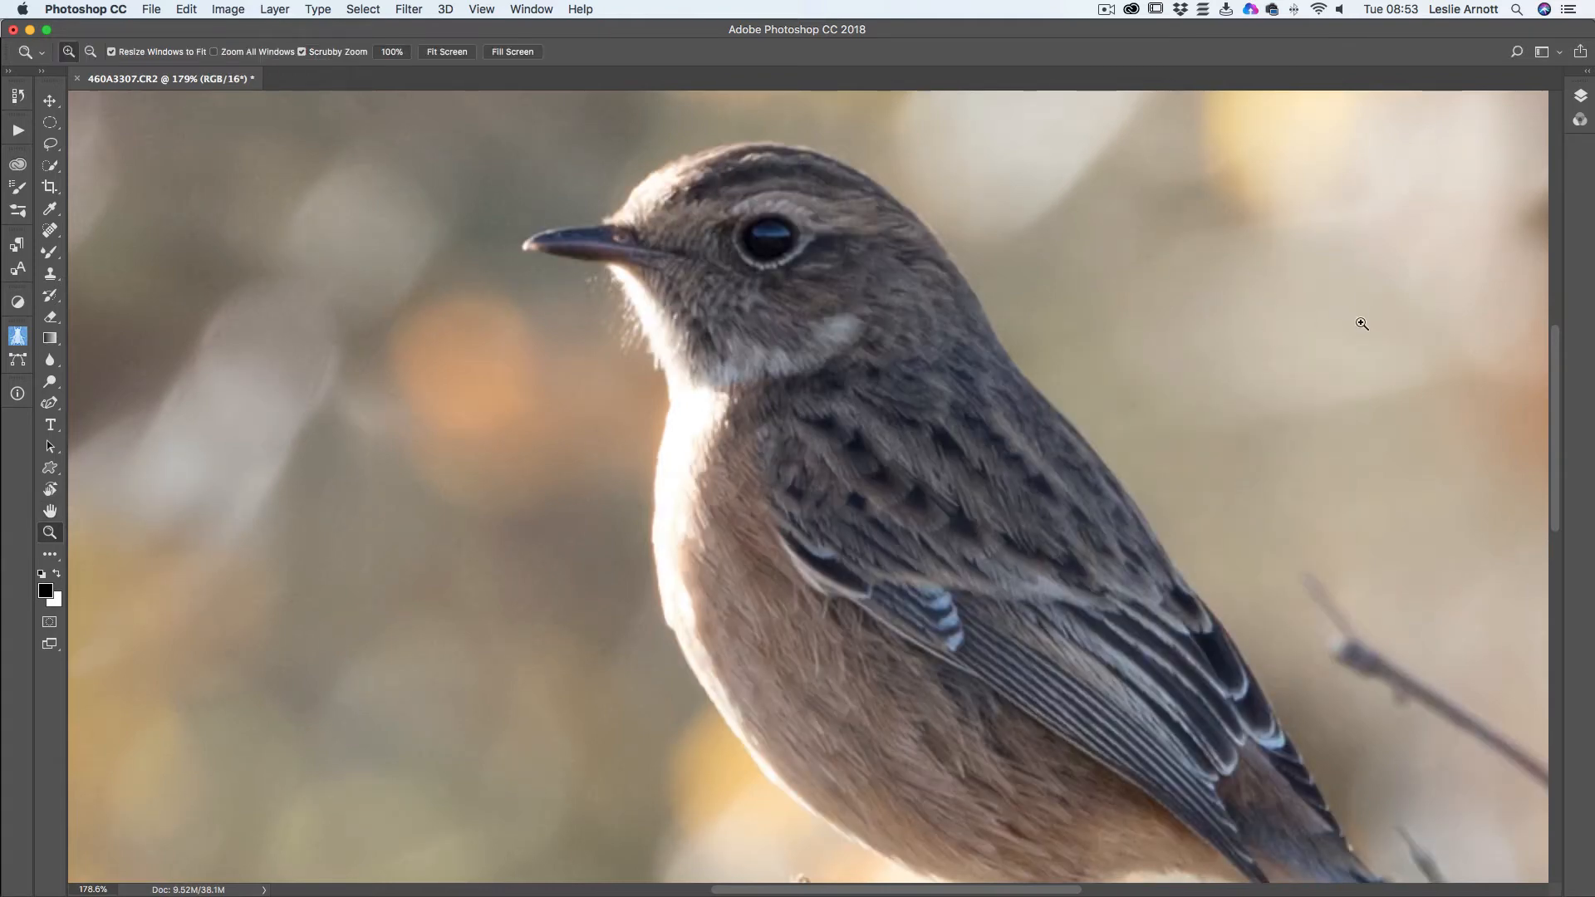
Expand the FS 2.0 layer group and go through its HI, PAINT and LOW layers
click(1581, 97)
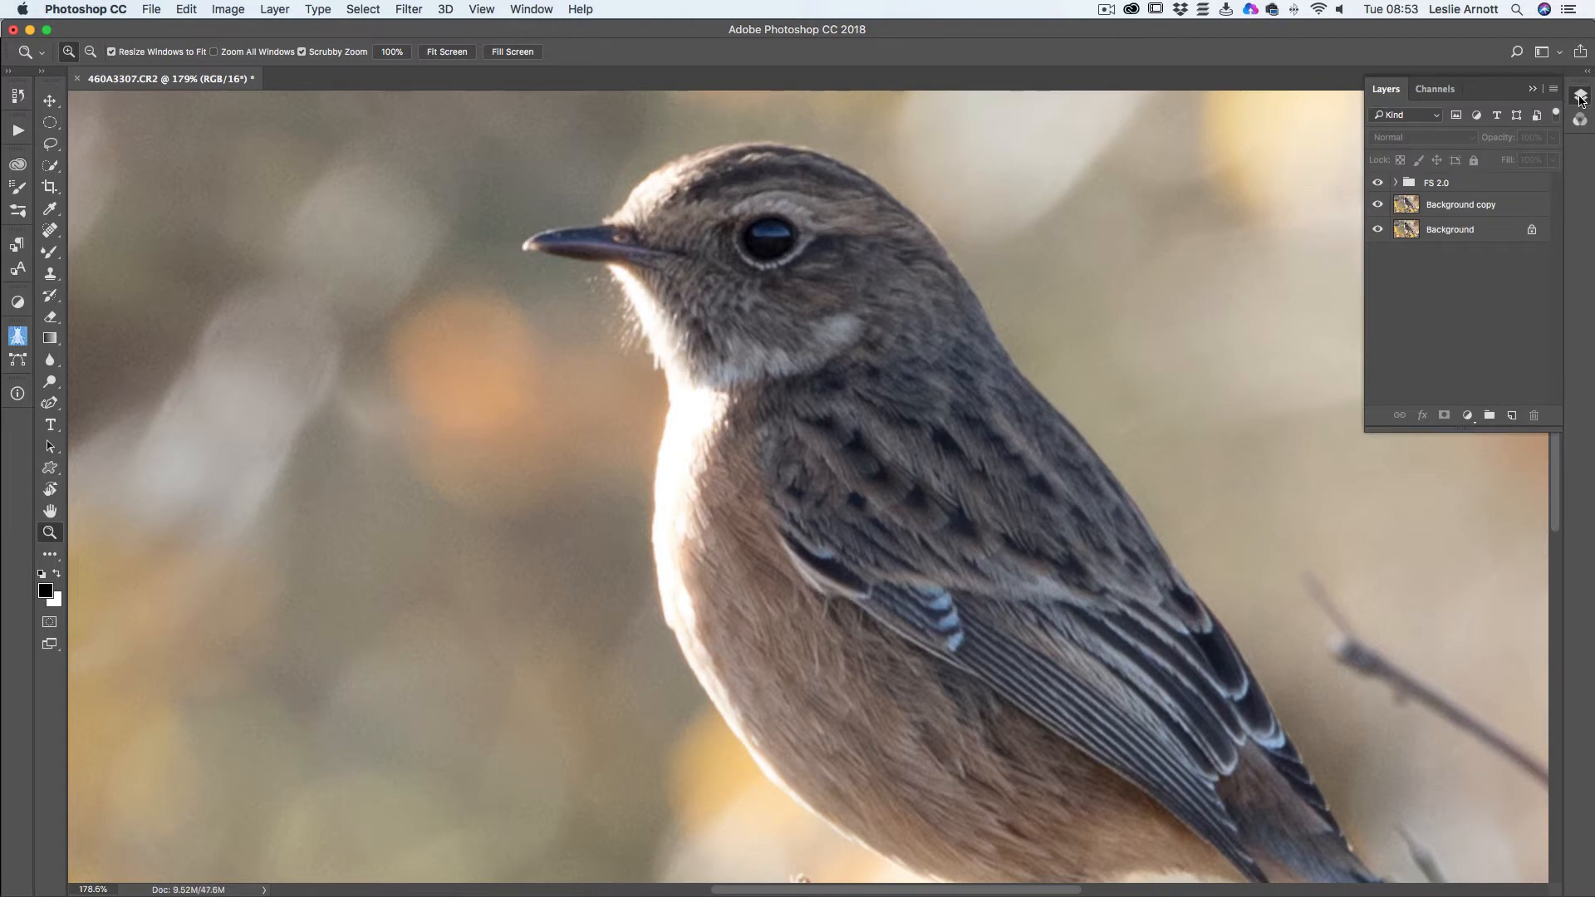
click(1398, 183)
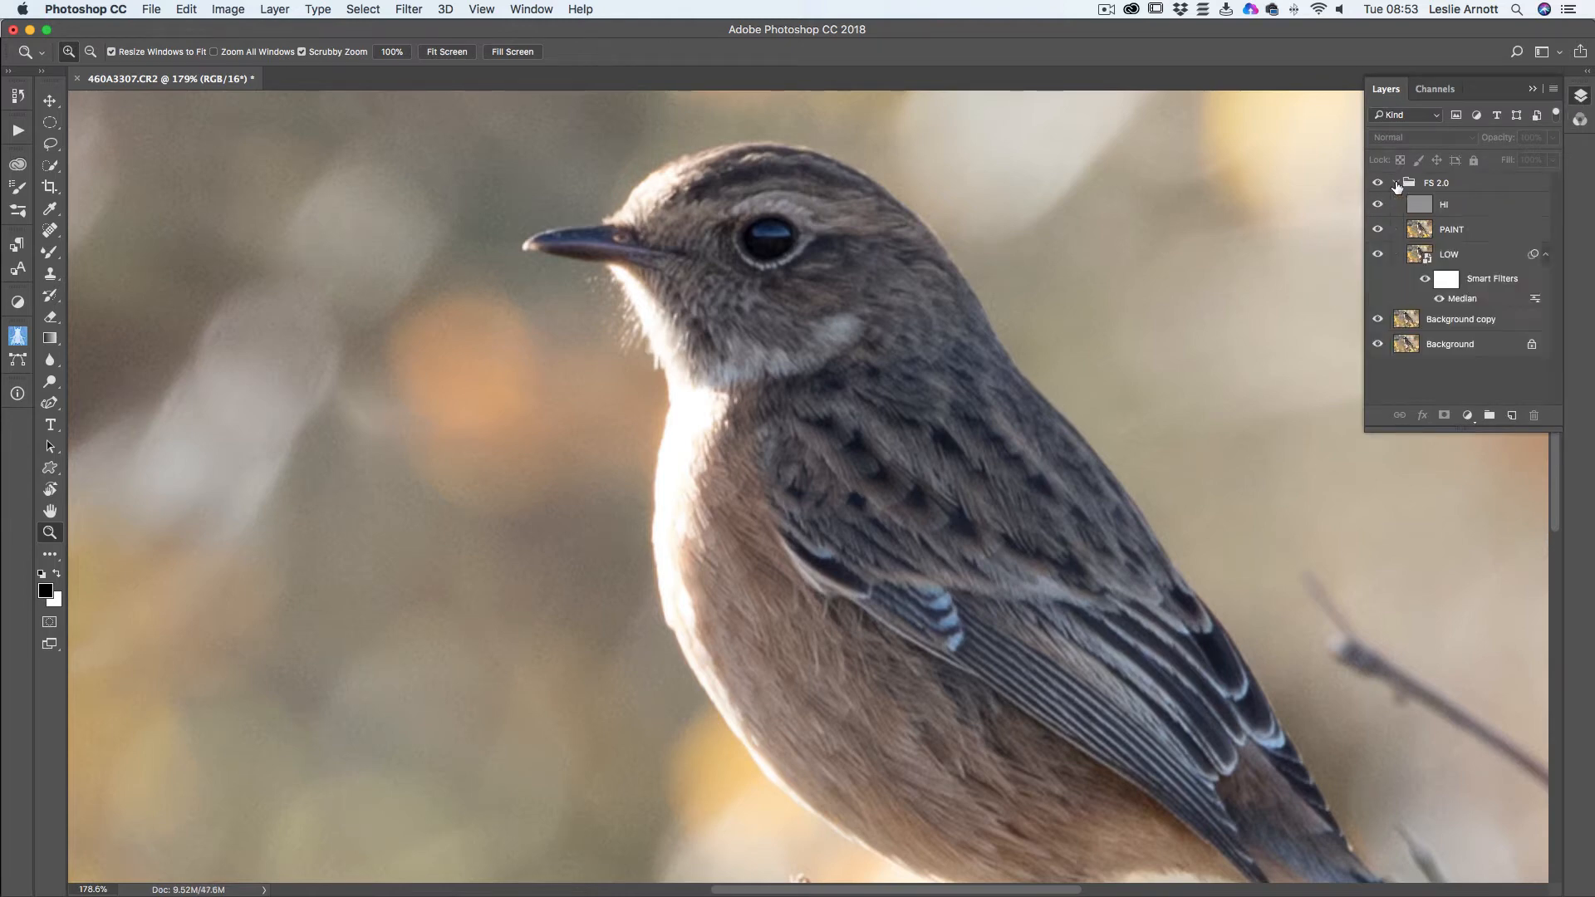
click(1480, 211)
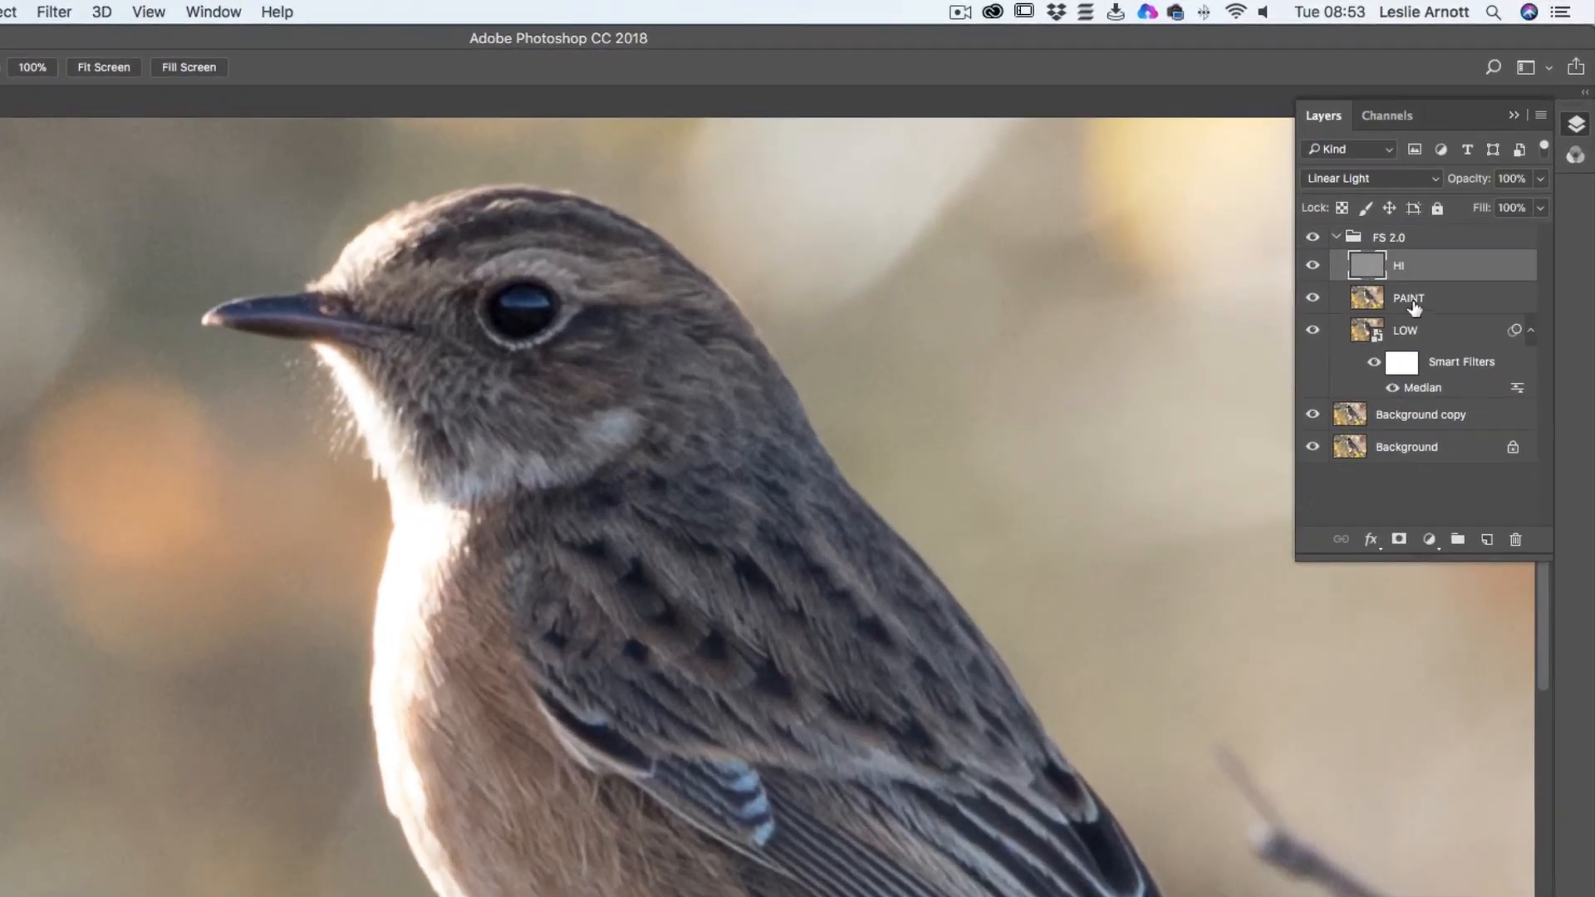
click(1446, 305)
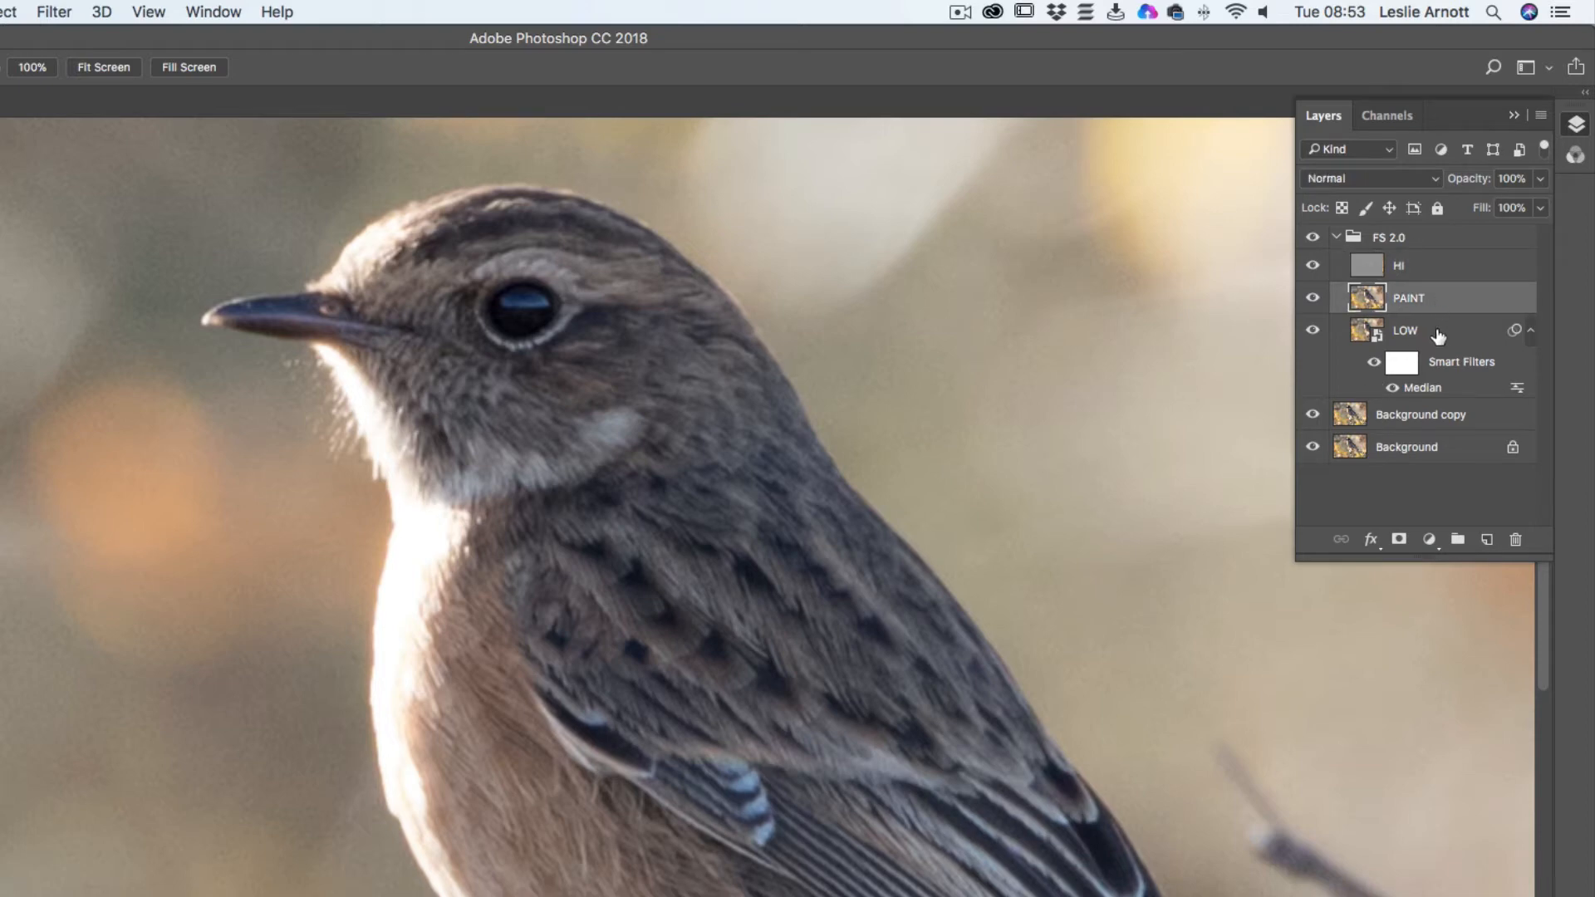
click(1439, 336)
click(1450, 306)
click(1423, 335)
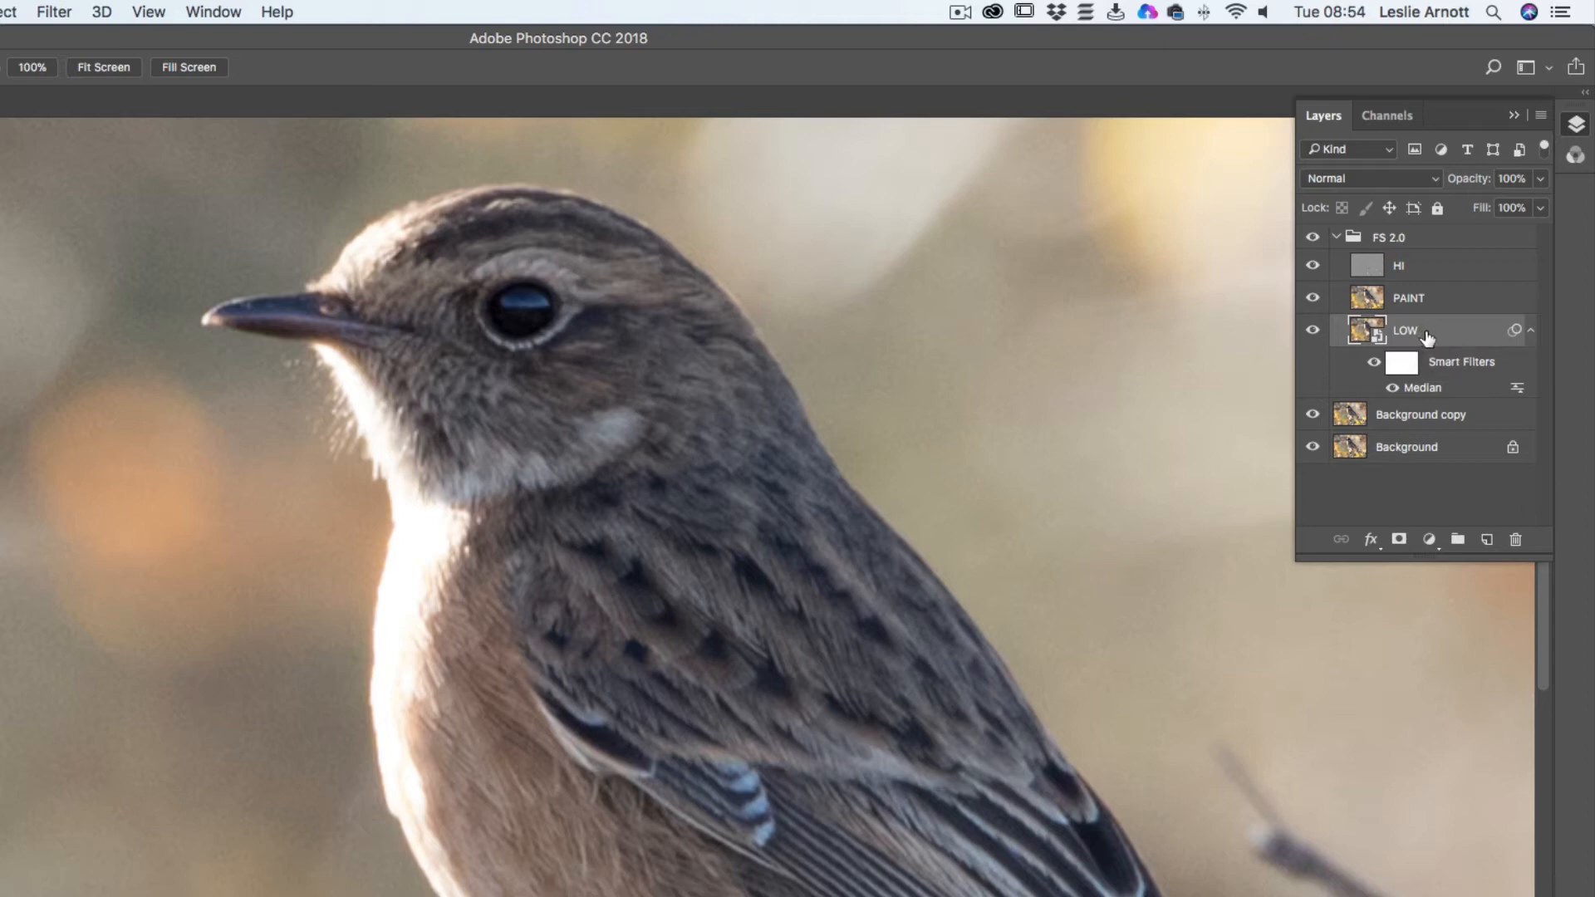
On the PAINT layer, blend the bright edge of the bird's breast with the Mixer Brush
click(1369, 304)
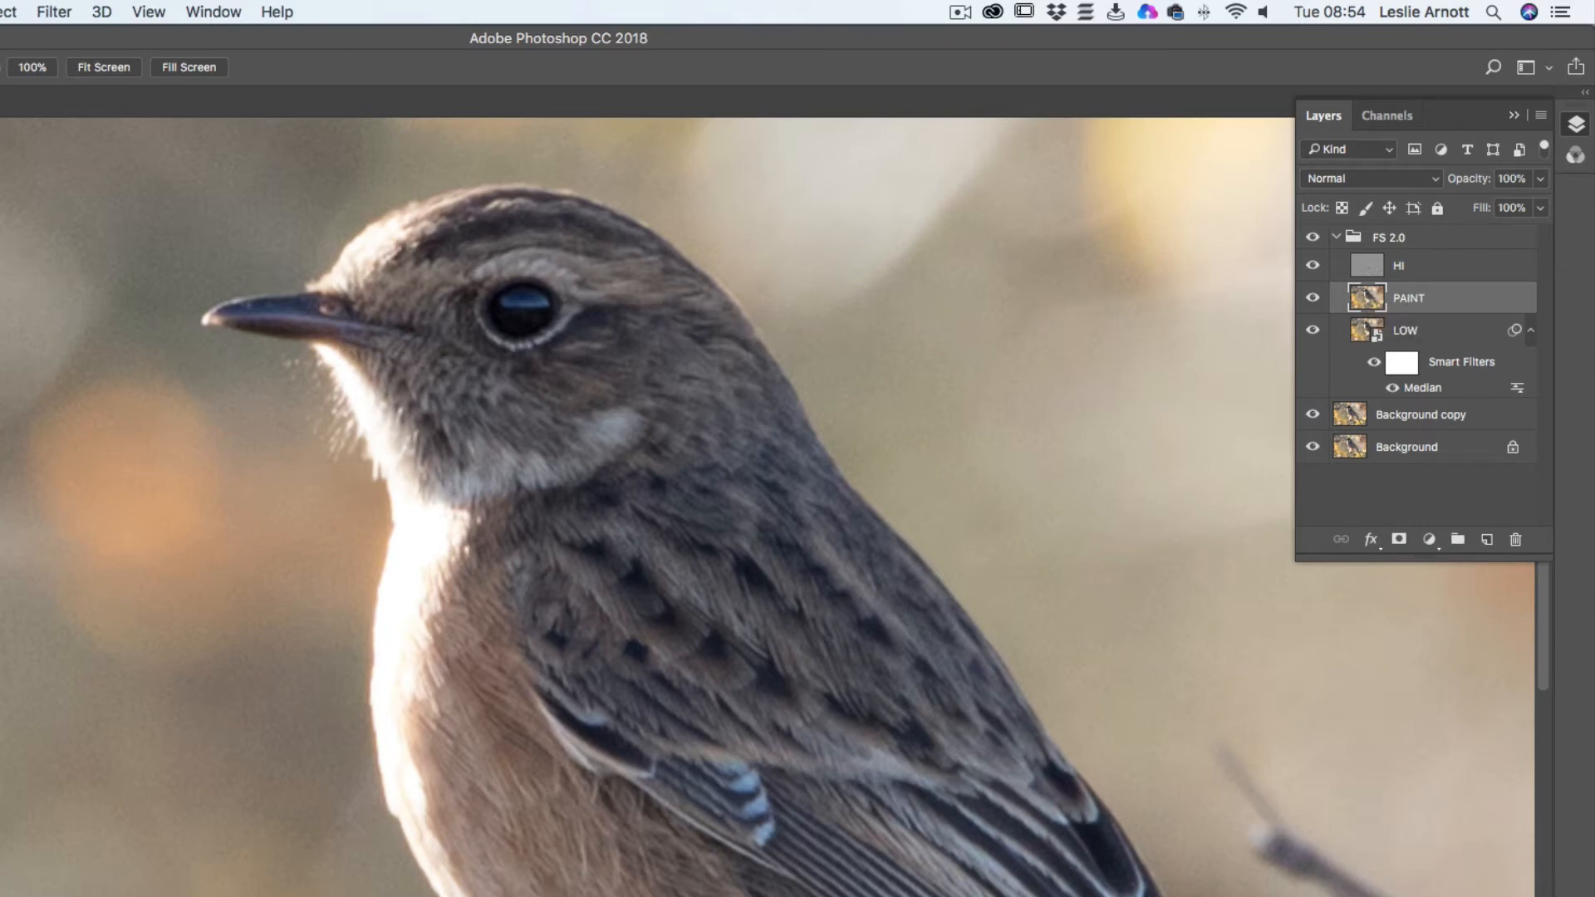
key(b)
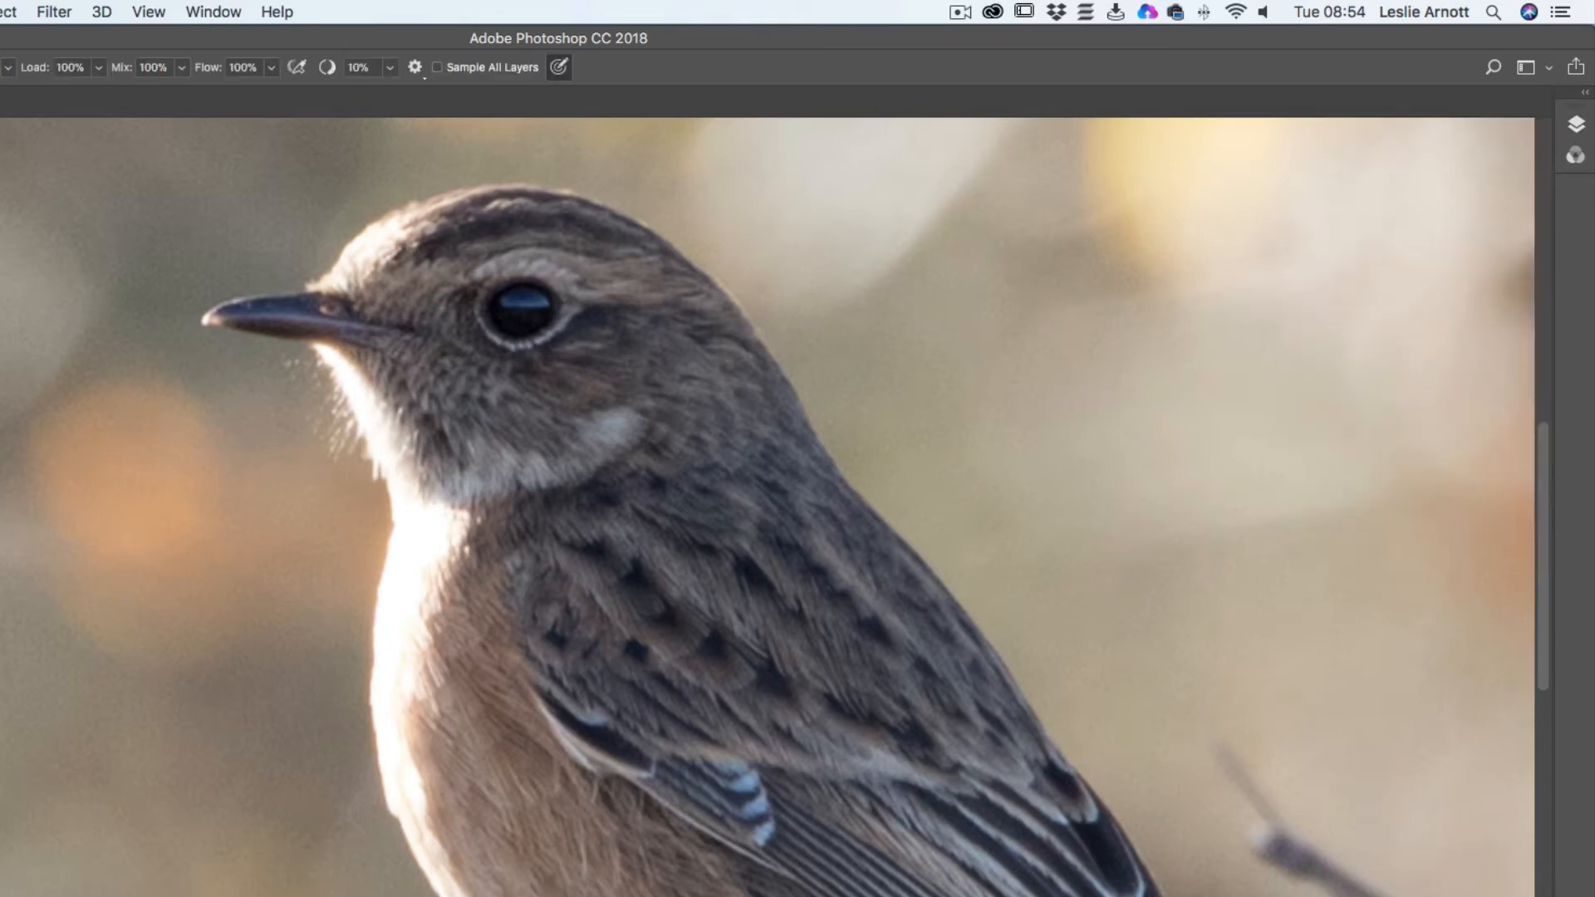
click(64, 327)
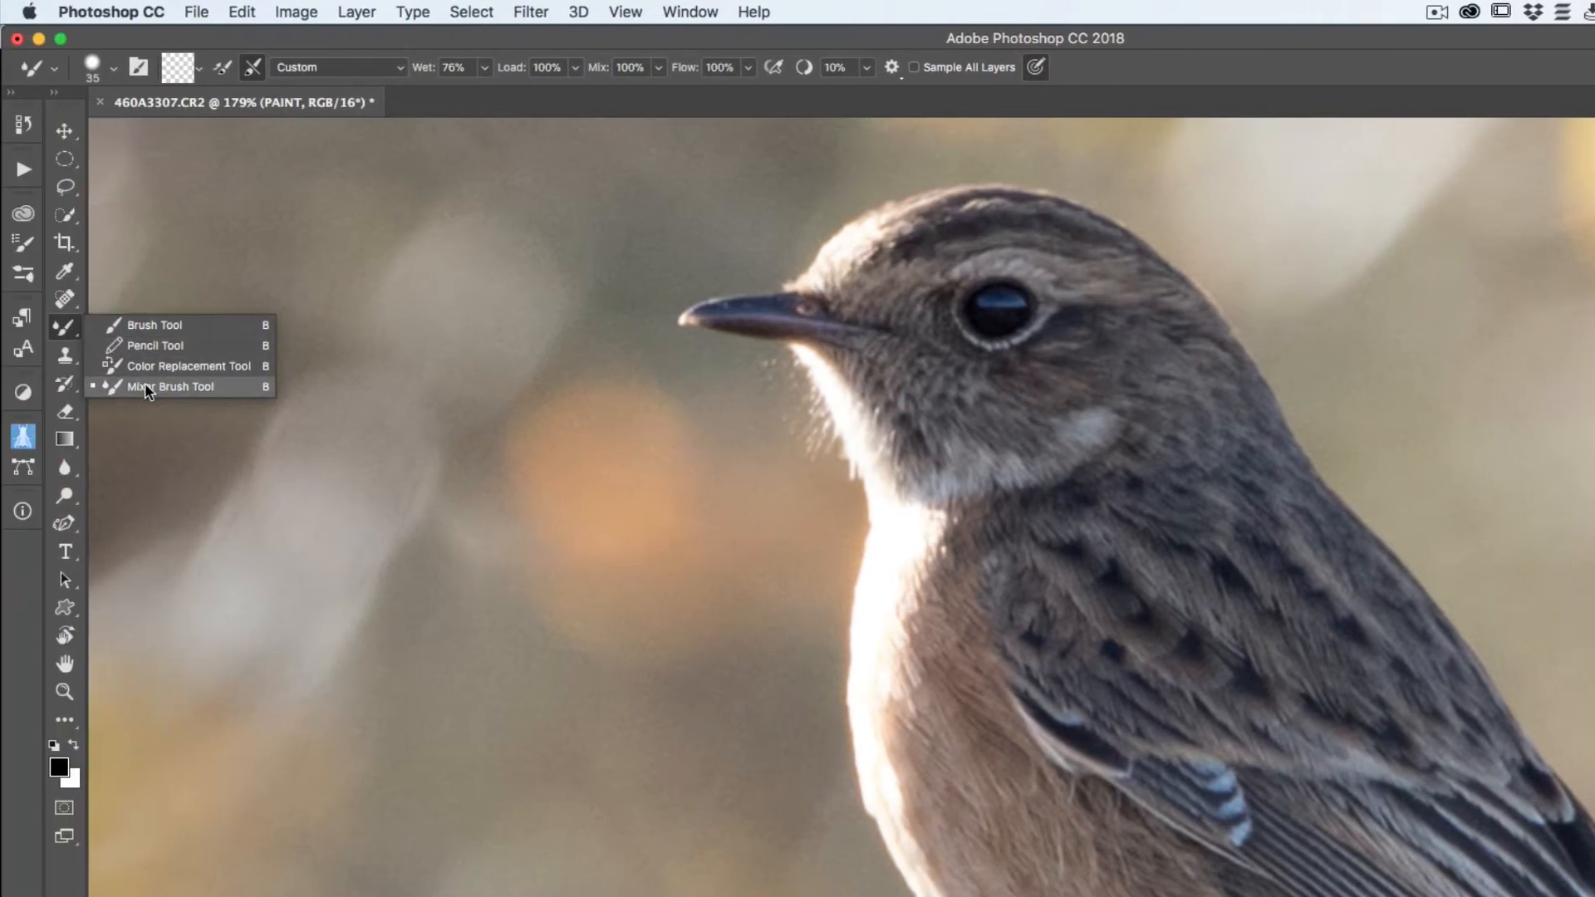
click(147, 387)
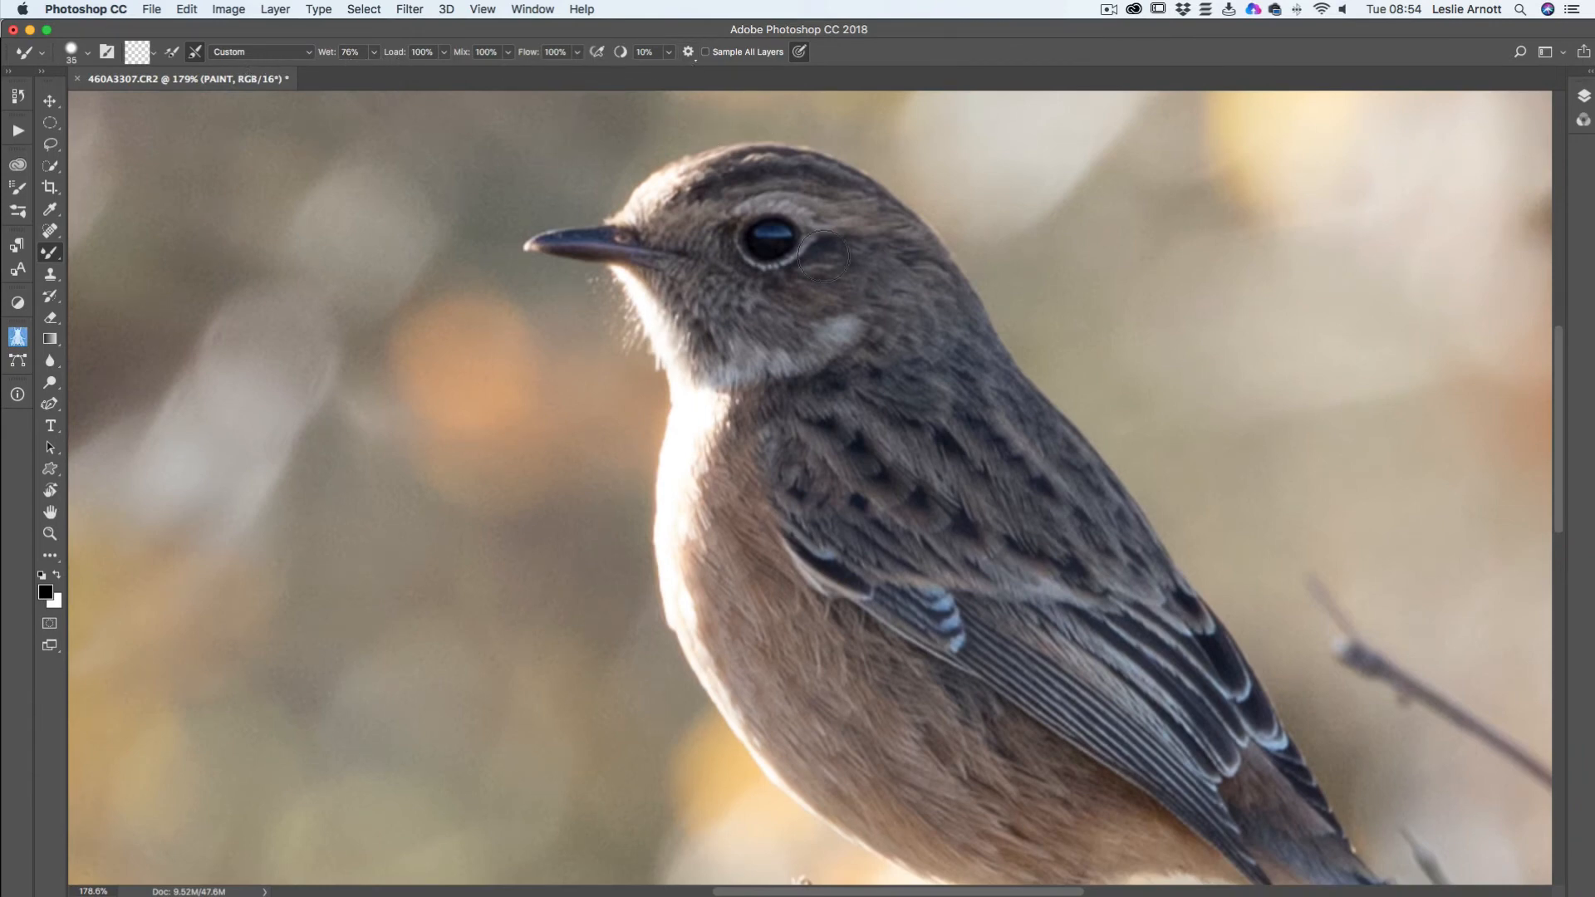
mouse_move(725, 459)
mouse_down()
mouse_move(706, 392)
mouse_move(755, 425)
mouse_move(704, 423)
mouse_move(743, 396)
mouse_move(796, 454)
mouse_move(746, 460)
mouse_move(692, 433)
mouse_move(731, 454)
mouse_move(699, 418)
mouse_up()
mouse_move(701, 480)
mouse_down()
mouse_move(697, 551)
mouse_move(678, 540)
mouse_move(707, 564)
mouse_move(684, 562)
mouse_move(705, 602)
mouse_move(687, 590)
mouse_move(705, 601)
mouse_move(690, 605)
mouse_move(752, 721)
mouse_up()
mouse_move(666, 451)
mouse_down()
mouse_move(709, 457)
mouse_move(692, 426)
mouse_move(713, 419)
mouse_move(678, 338)
mouse_up()
Reduce the Mixer Brush to 8 px and blend the bright highlights from the bird's chin down to its upper breast
key(bracketleft)
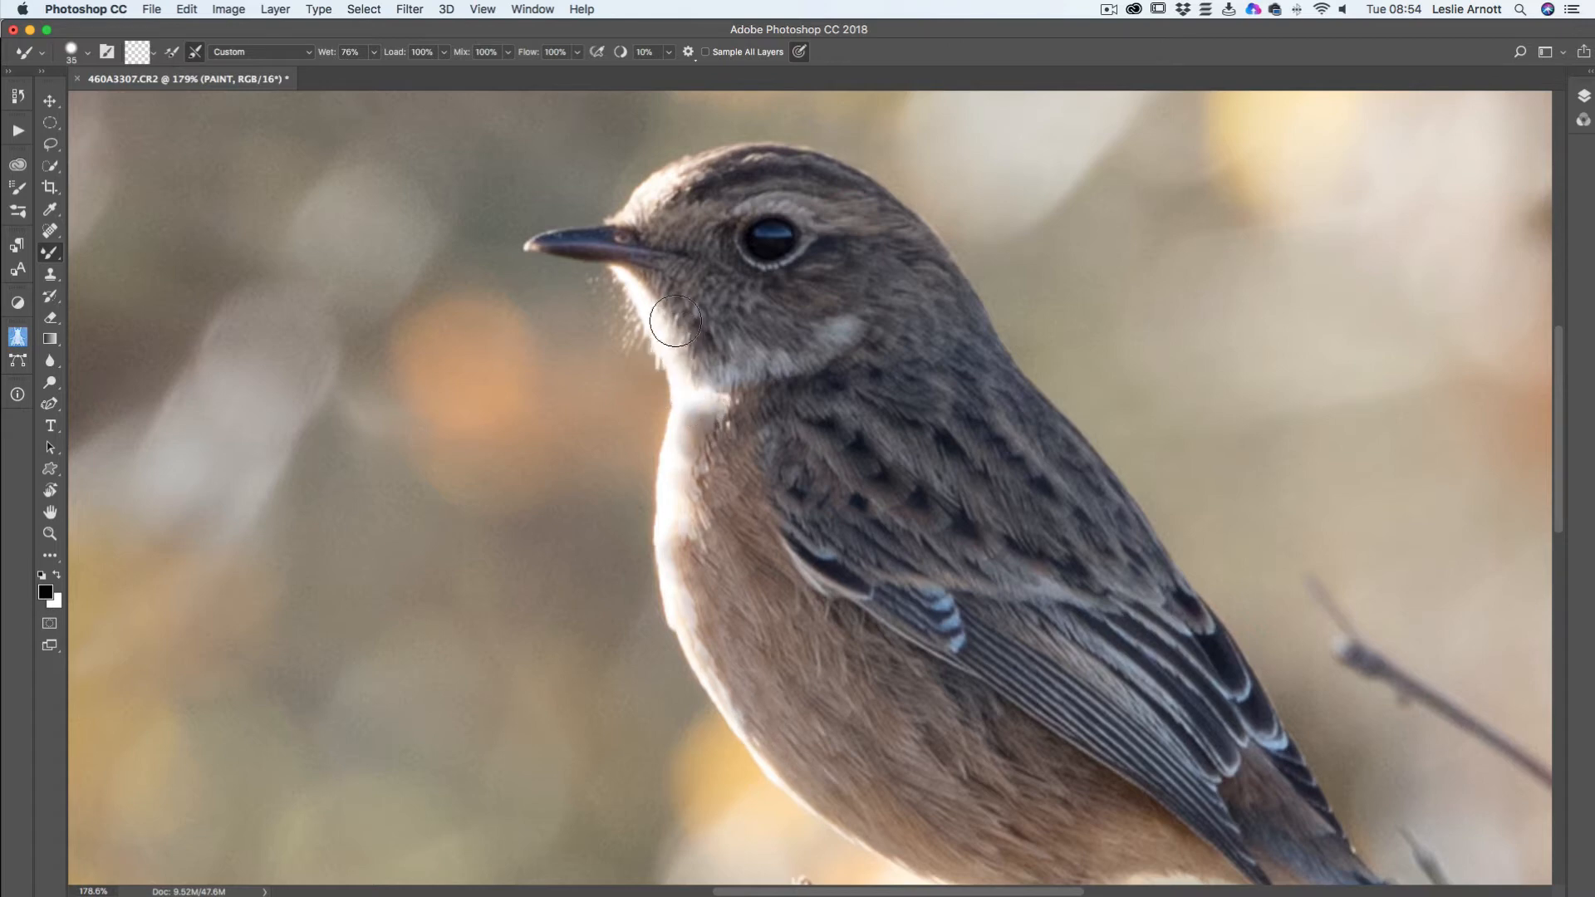
key(bracketleft)
key(bracketleft)
key(bracketleft)
key(bracketleft)
key(bracketleft)
key(bracketleft)
mouse_move(643, 278)
mouse_down()
mouse_move(664, 355)
mouse_move(670, 342)
mouse_move(678, 362)
mouse_move(710, 369)
mouse_move(685, 370)
mouse_move(721, 407)
mouse_up()
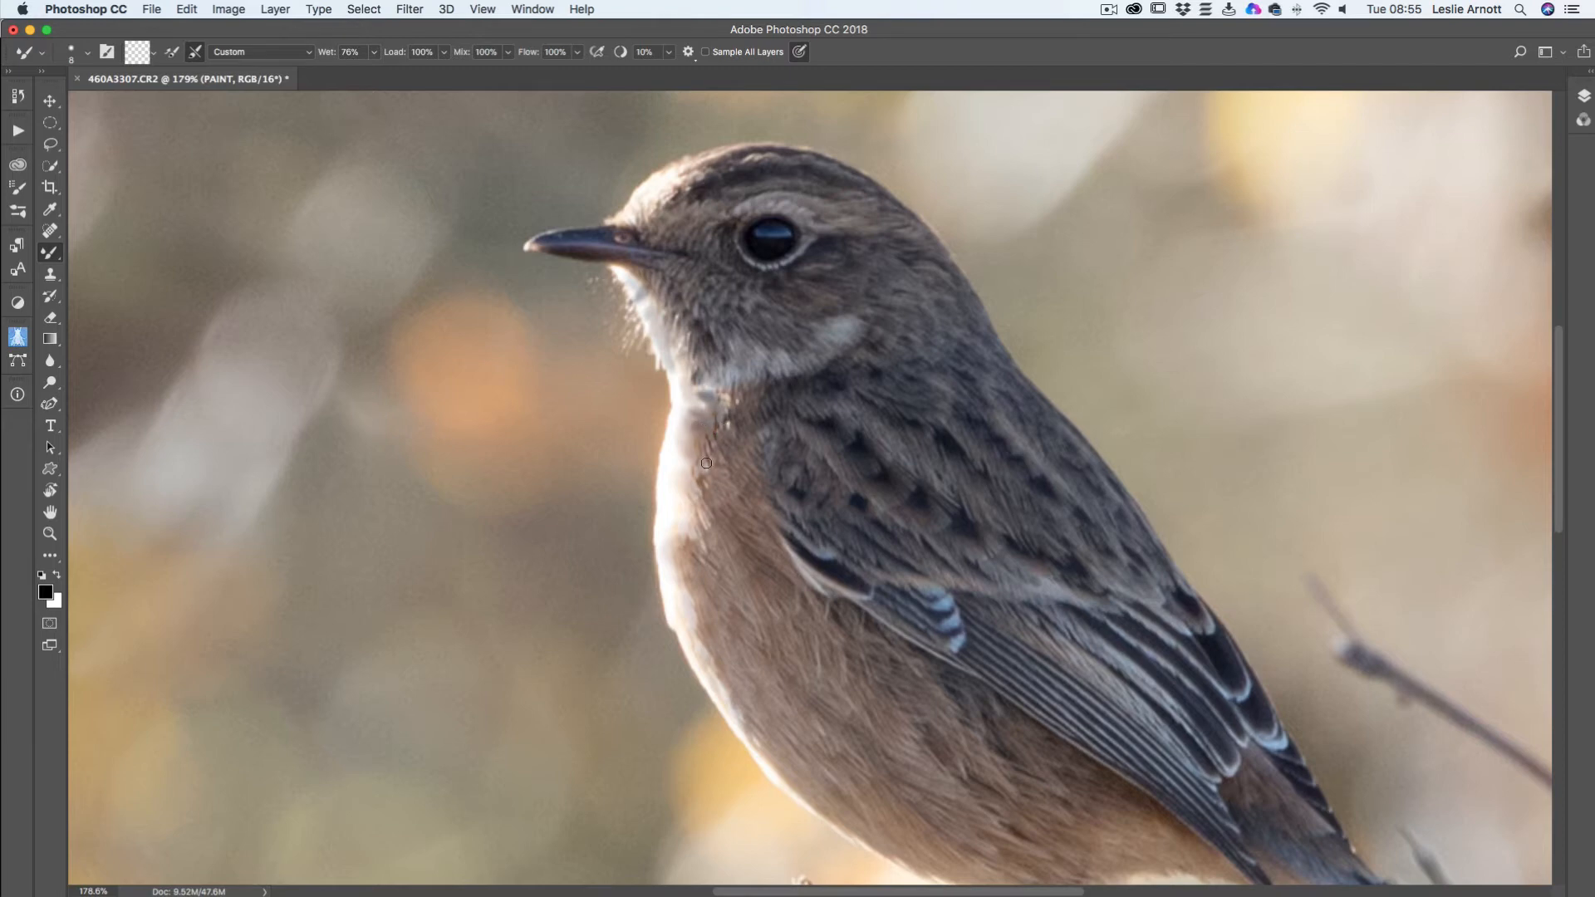
mouse_move(696, 470)
mouse_down()
mouse_move(703, 519)
mouse_move(670, 511)
mouse_move(689, 538)
mouse_move(685, 500)
mouse_move(707, 508)
mouse_move(685, 462)
mouse_move(691, 414)
mouse_move(720, 387)
mouse_move(689, 427)
mouse_up()
Blend the bright edge of the upper breast with the Mixer Brush at 30 px and refine it at 15 px
key(bracketright)
key(bracketright)
key(bracketright)
key(bracketright)
key(bracketright)
key(bracketright)
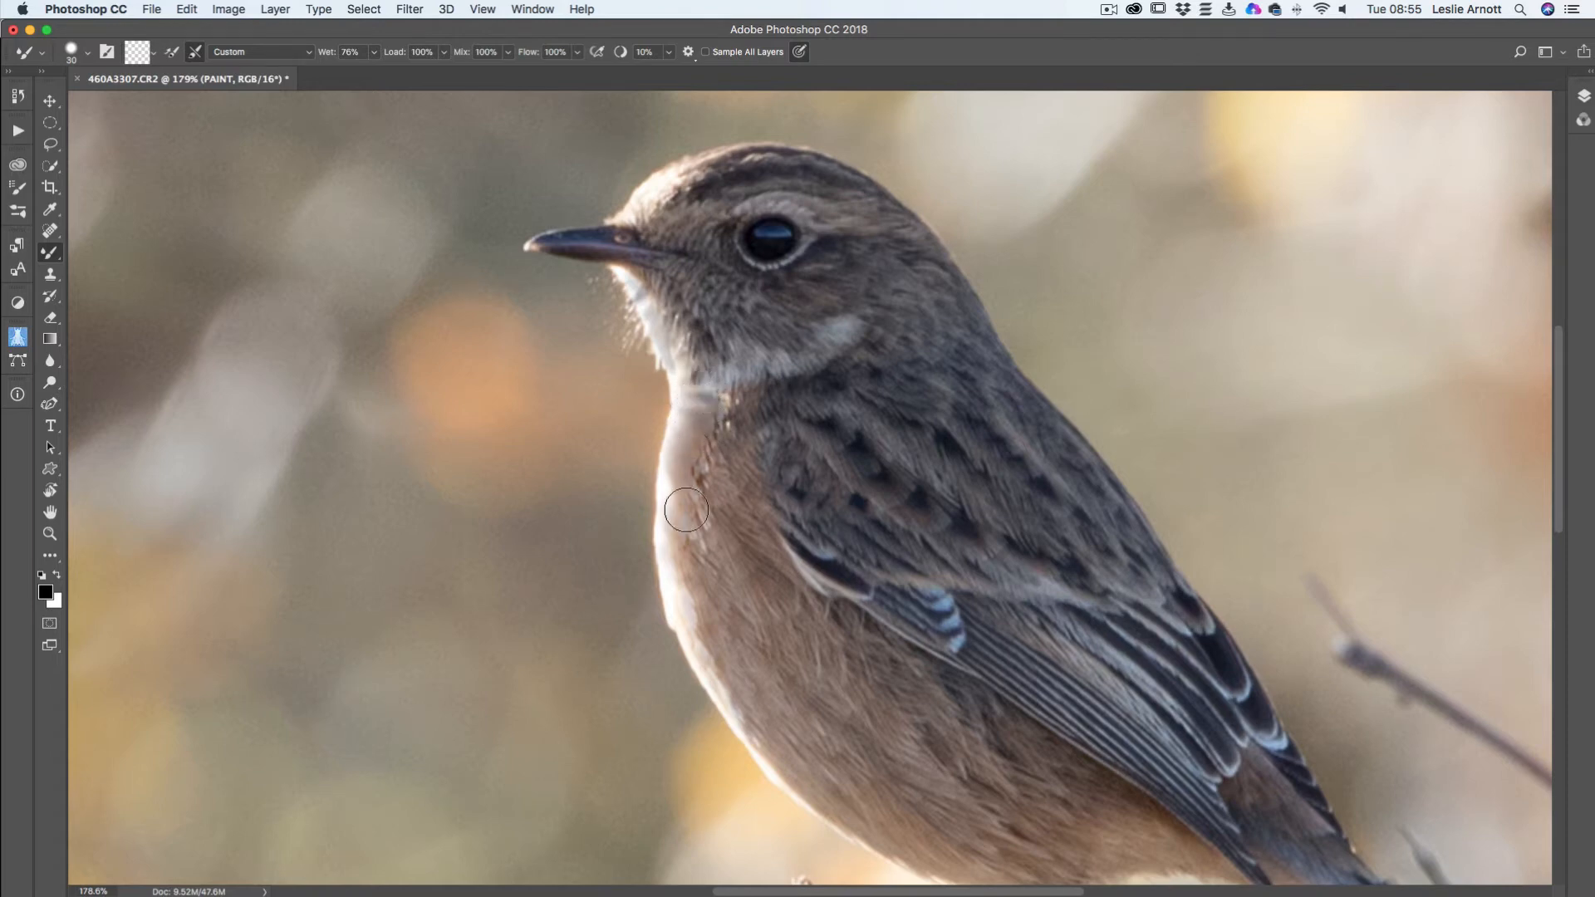
drag(686, 510, 674, 493)
key(bracketleft)
key(bracketleft)
drag(668, 482, 665, 495)
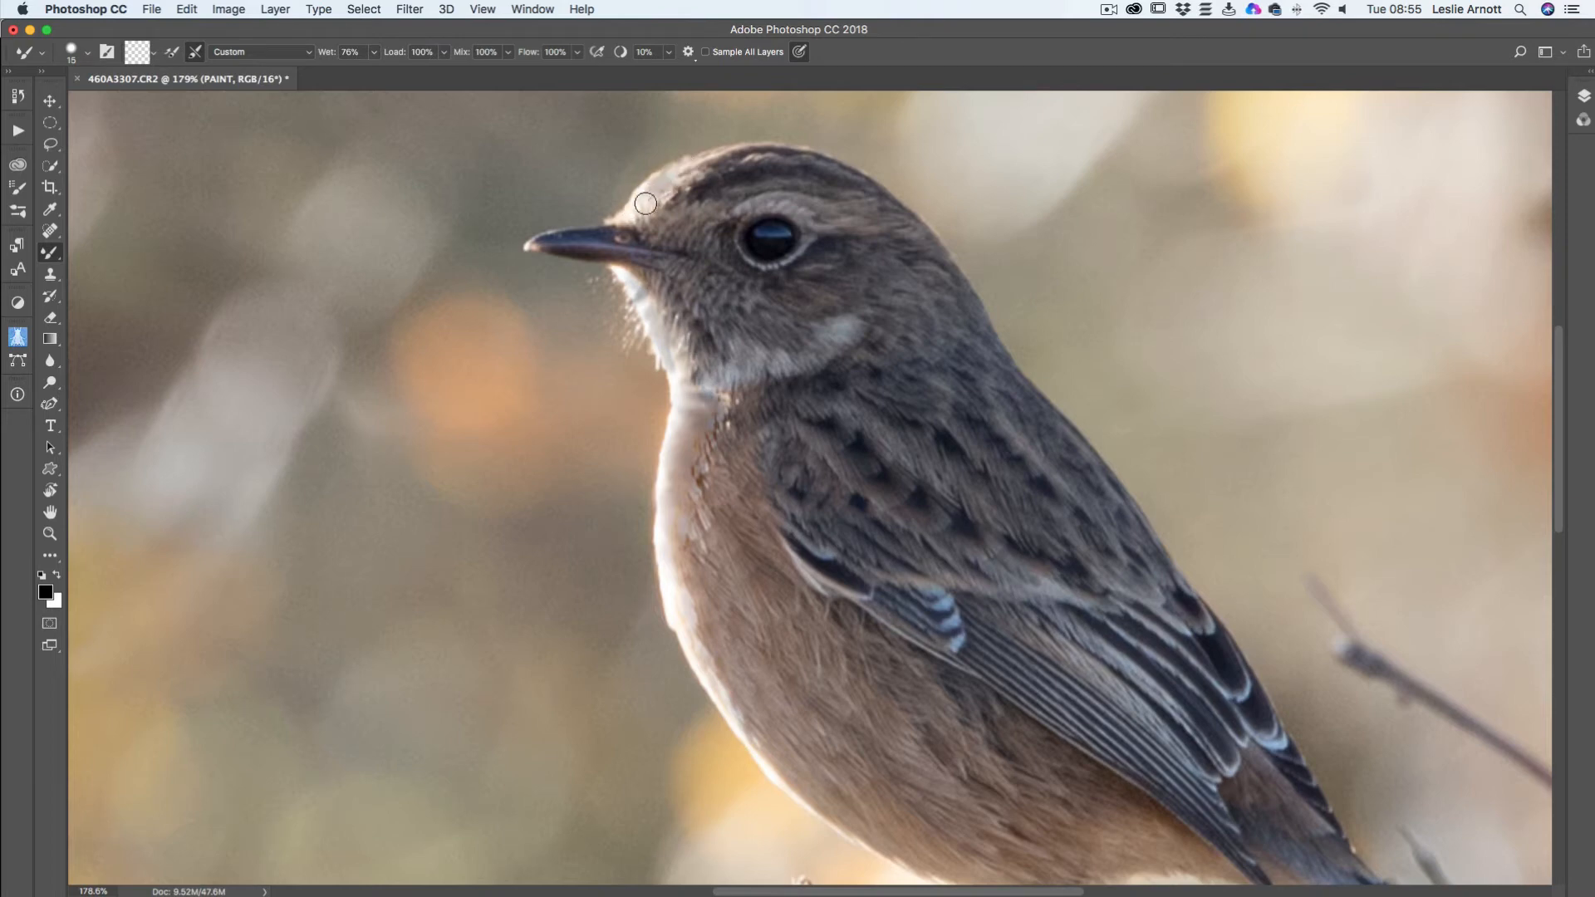
Blend the highlights on the bird's forehead at 15 px, and those above the beak and down the throat with a smaller Mixer Brush
mouse_move(649, 196)
mouse_down()
mouse_move(628, 216)
mouse_move(670, 181)
mouse_move(663, 197)
mouse_up()
key(bracketleft)
key(bracketleft)
drag(631, 212, 629, 217)
mouse_move(625, 275)
mouse_down()
mouse_move(666, 295)
mouse_move(654, 338)
mouse_move(673, 336)
mouse_move(674, 374)
mouse_up()
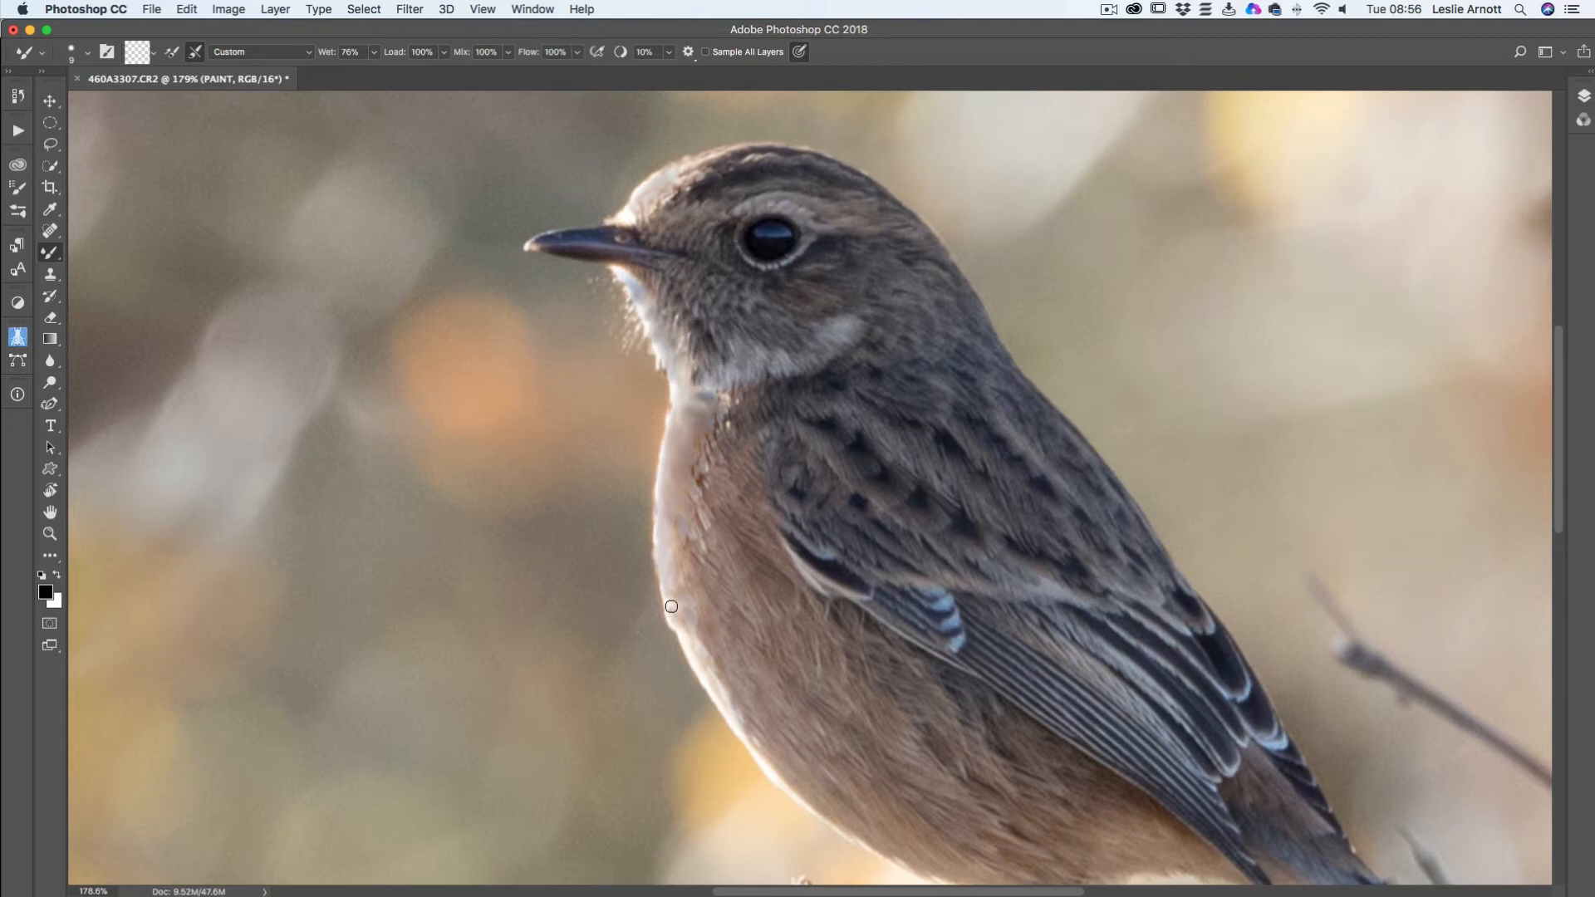
Blend the bright rim along the bird's lower breast and belly edge with the small Mixer Brush
drag(671, 601, 770, 767)
scroll(801, 770, down, 3)
drag(765, 632, 754, 641)
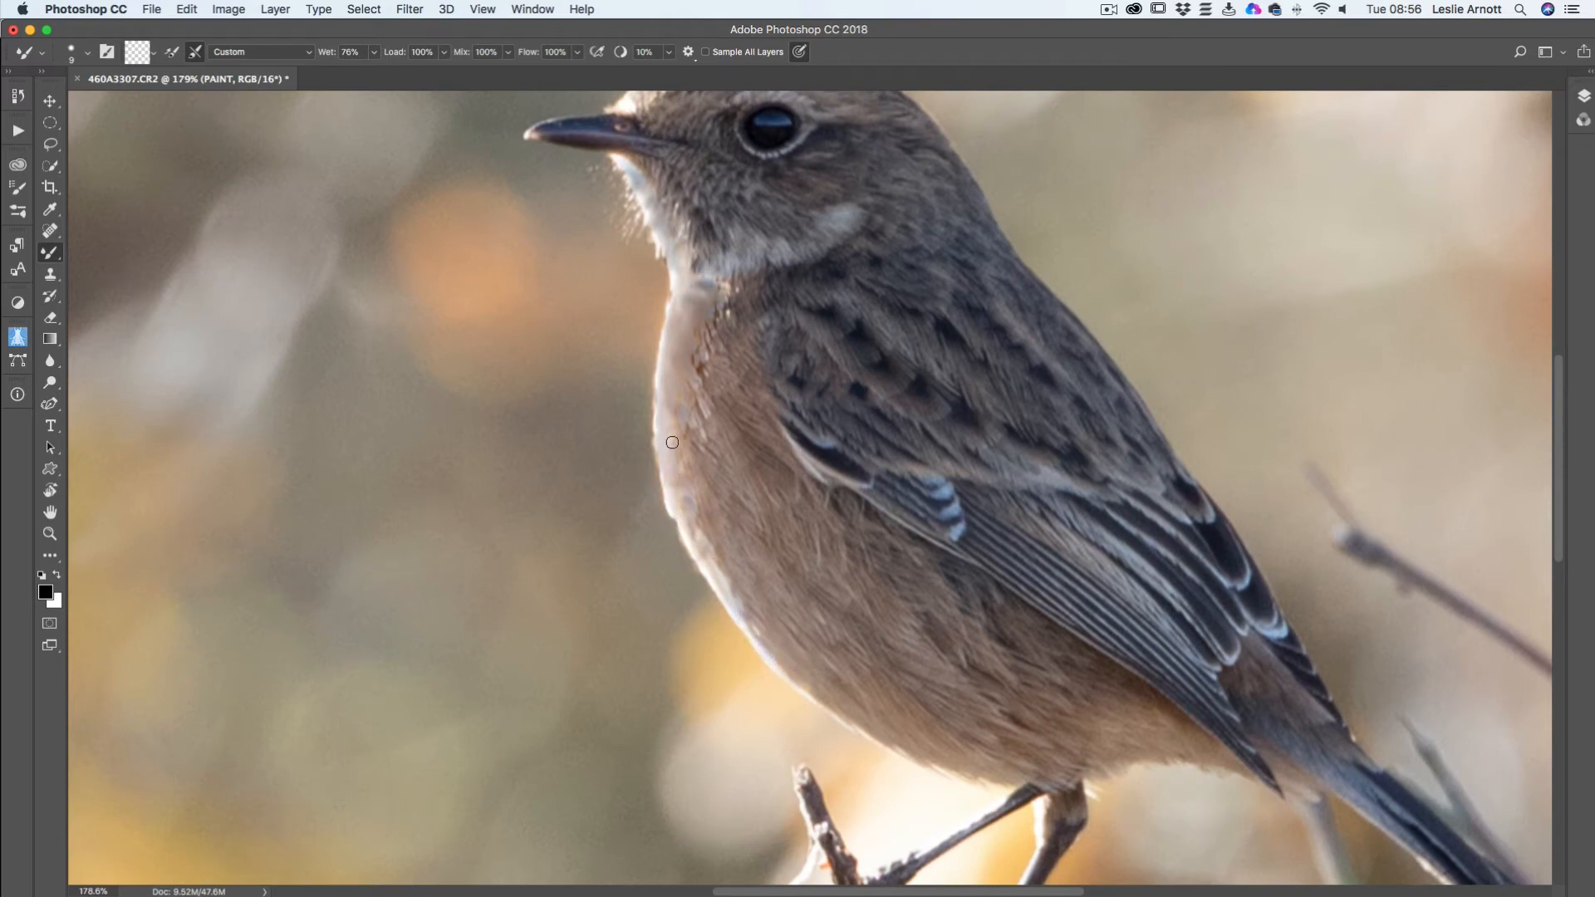
scroll(676, 335, up, 2)
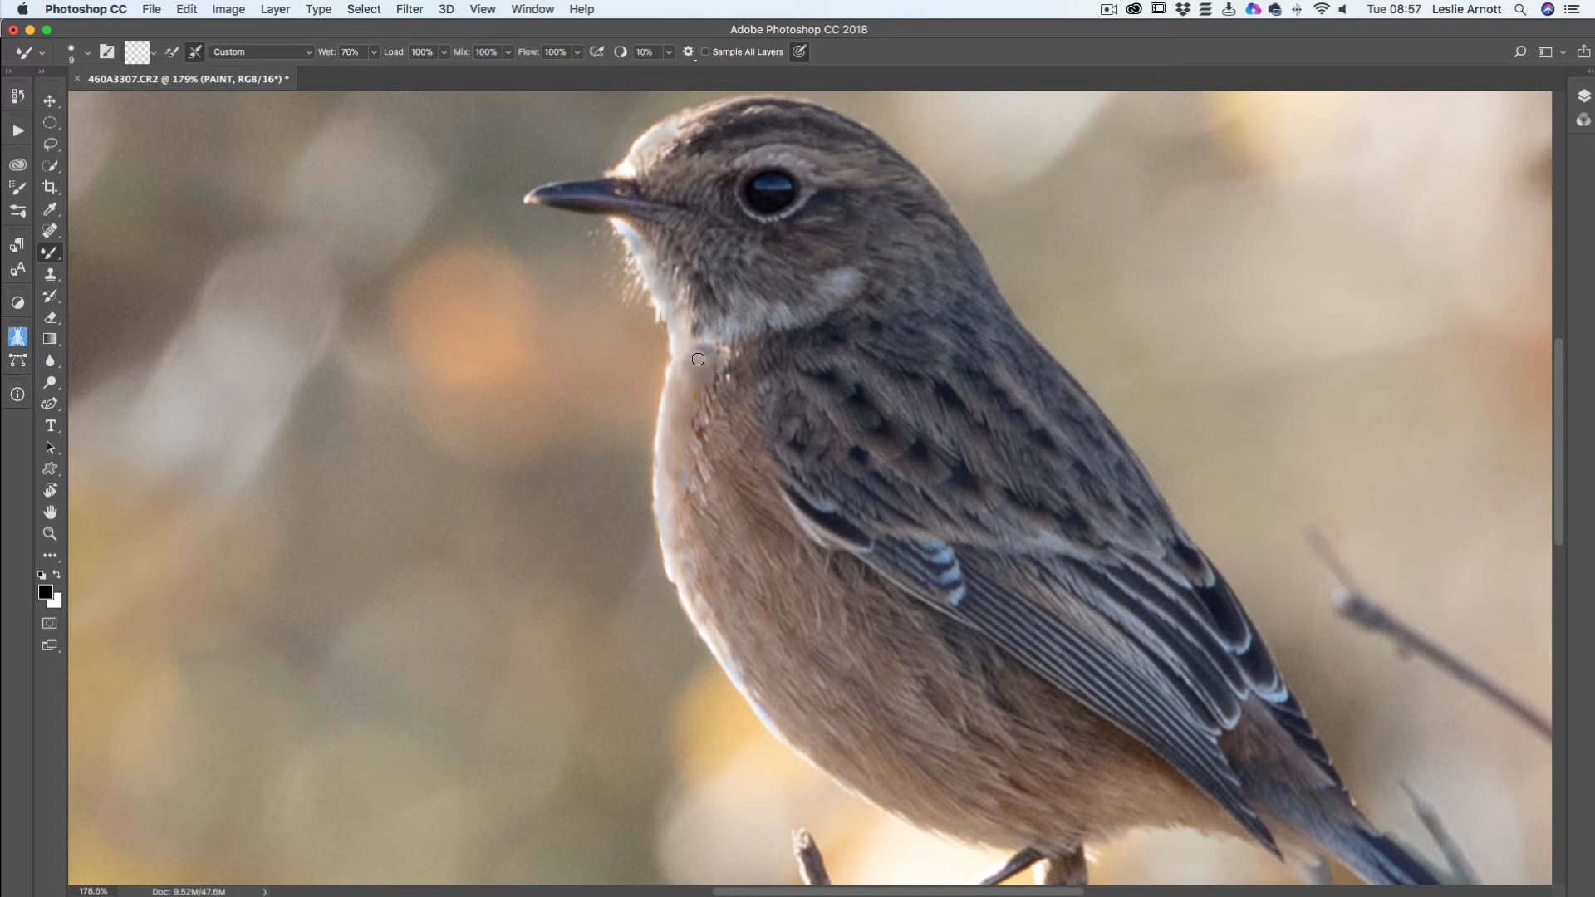
scroll(679, 414, down, 1)
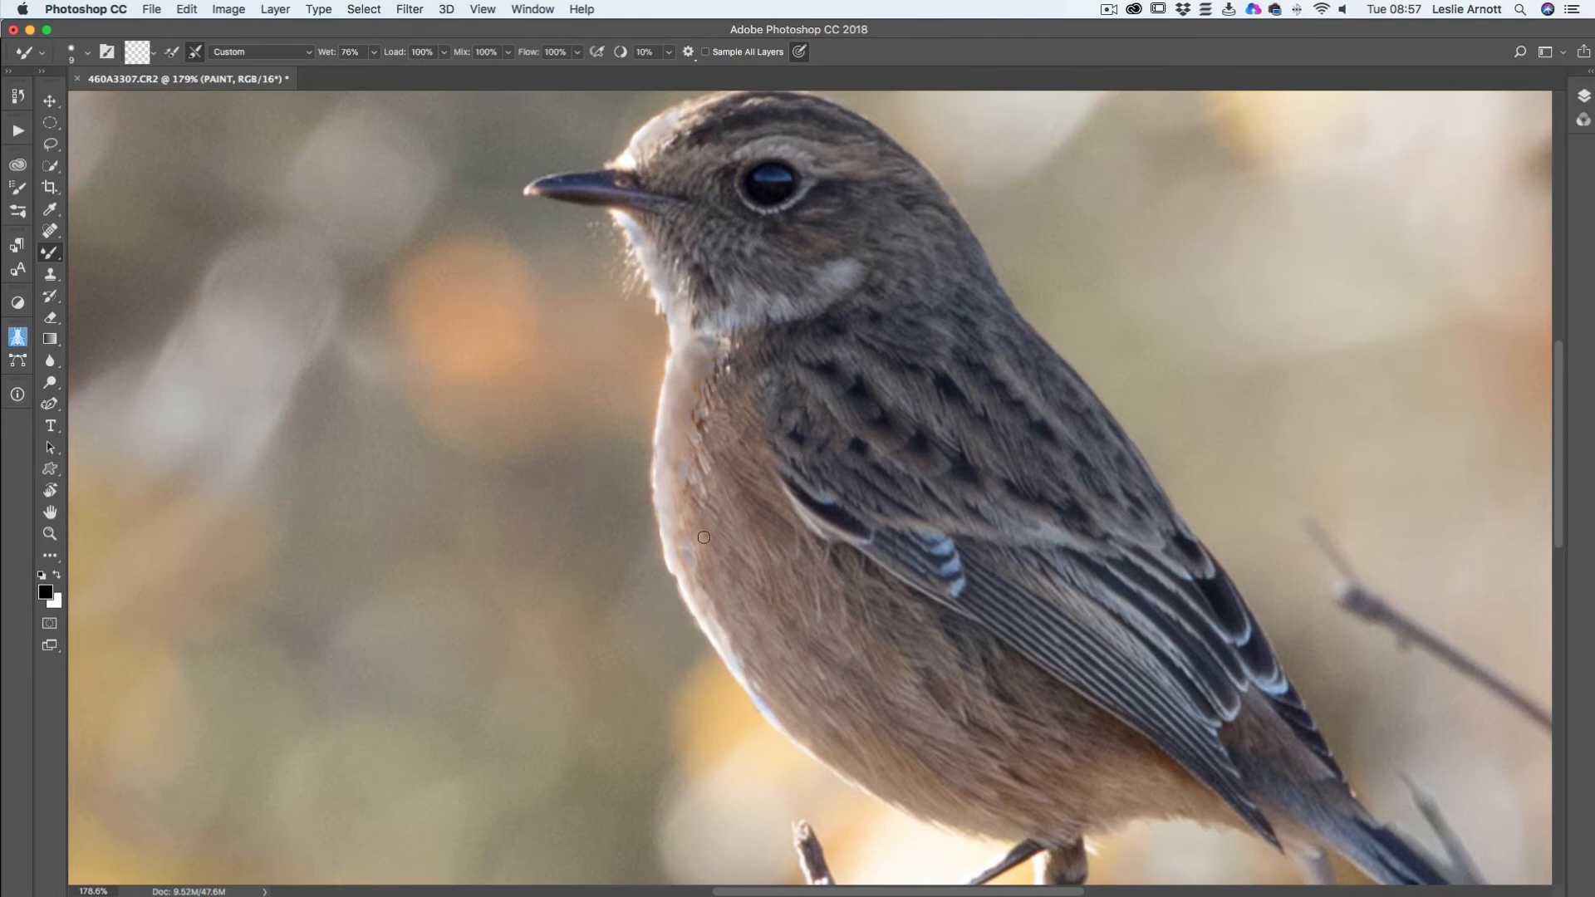
scroll(701, 539, up, 5)
scroll(700, 536, up, 1)
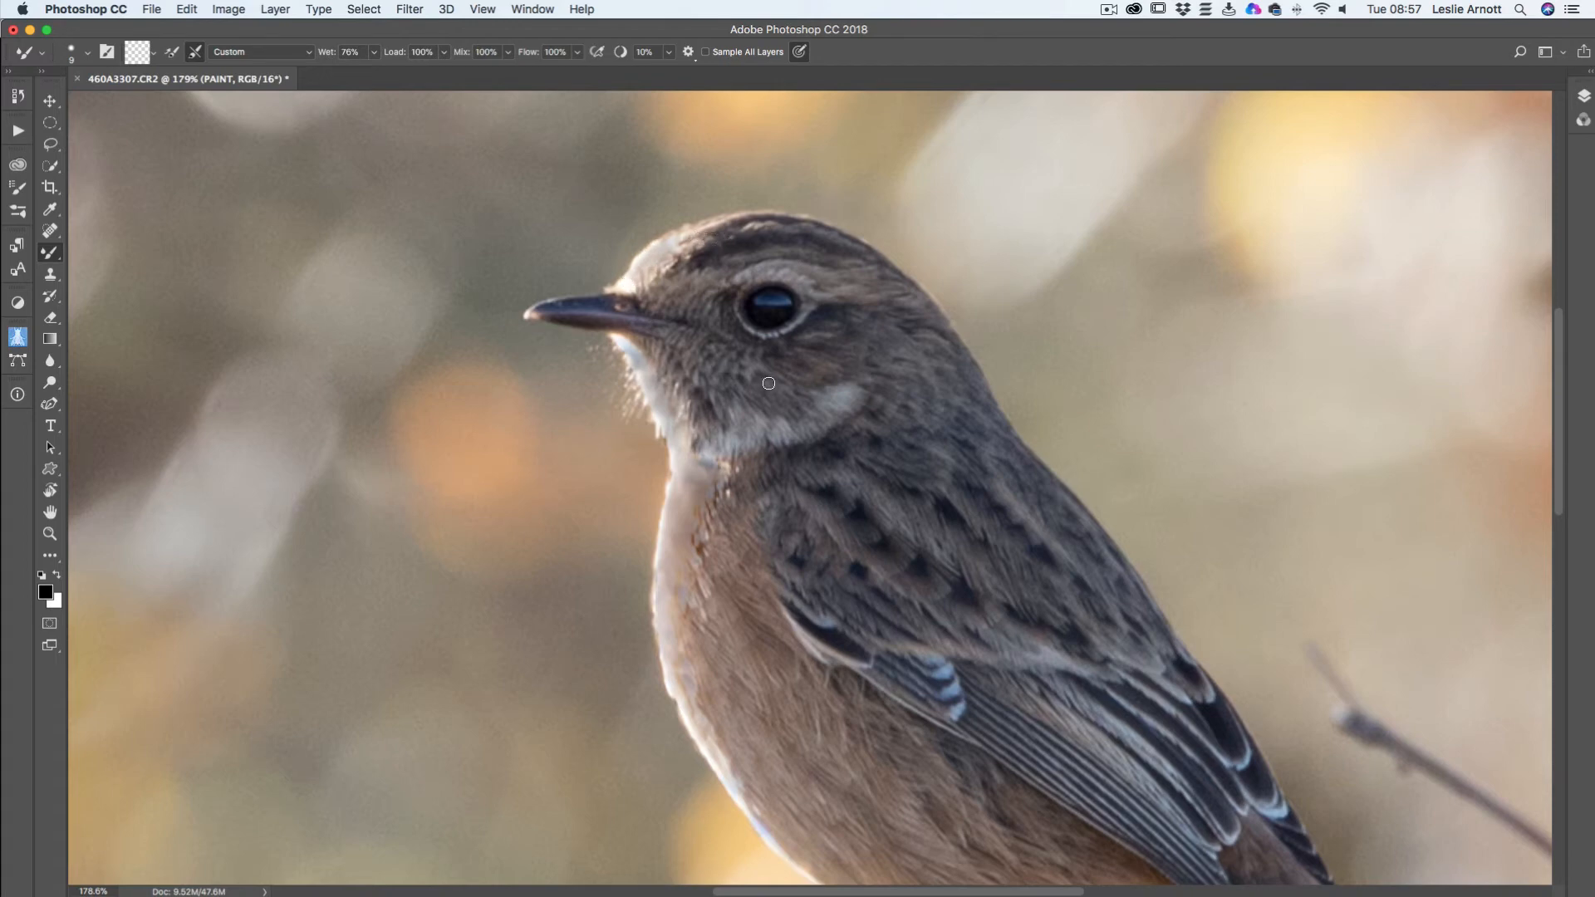
scroll(764, 395, down, 1)
scroll(674, 459, down, 1)
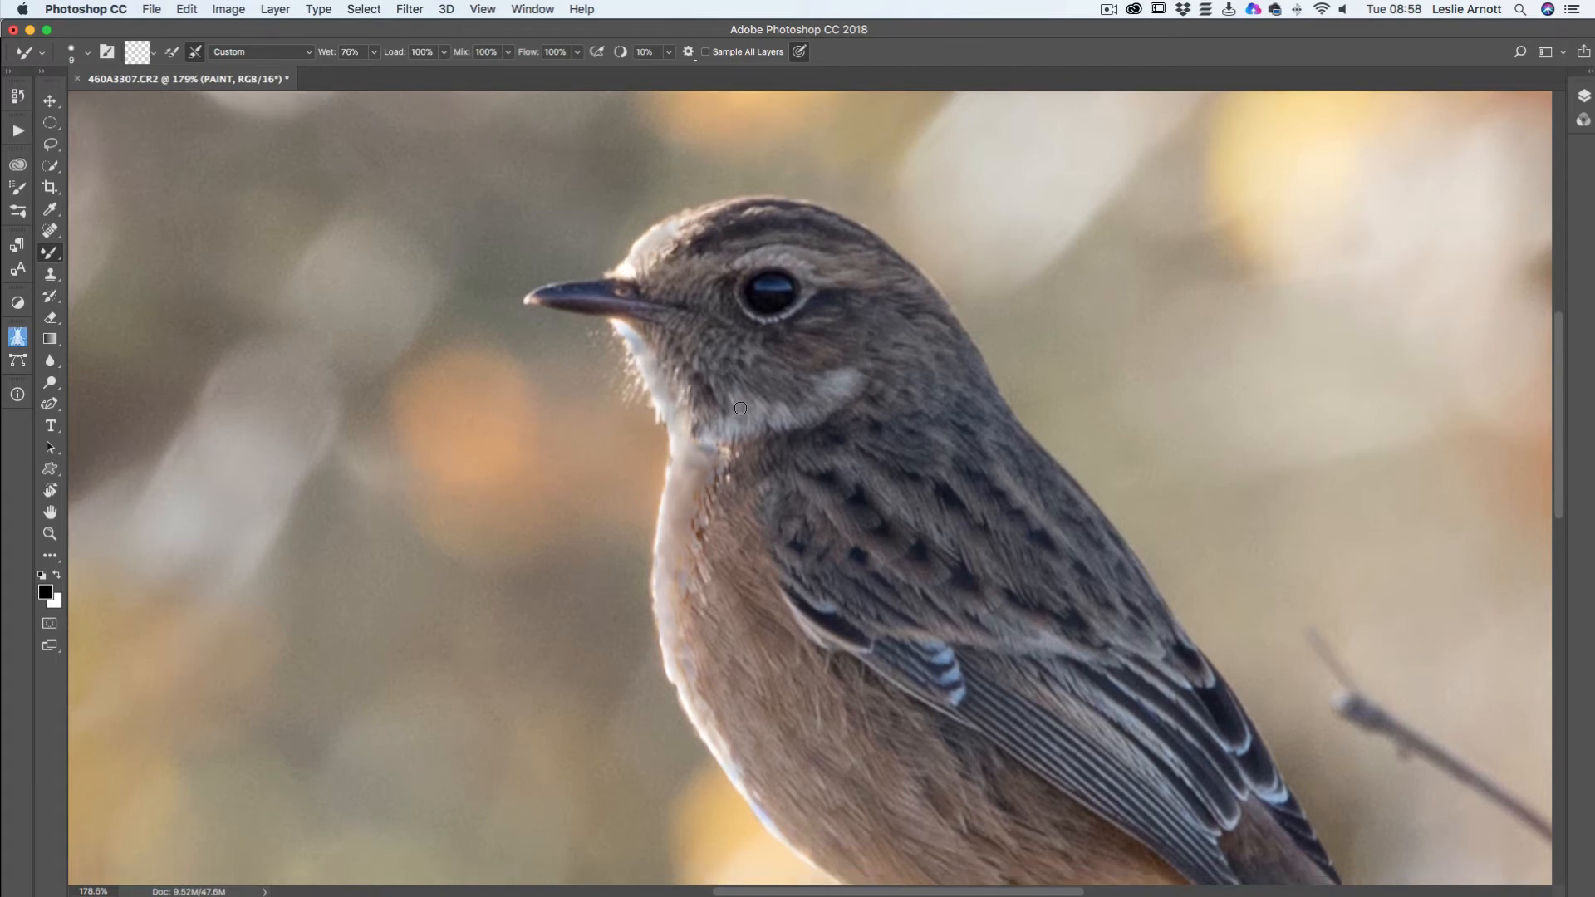
scroll(700, 431, down, 3)
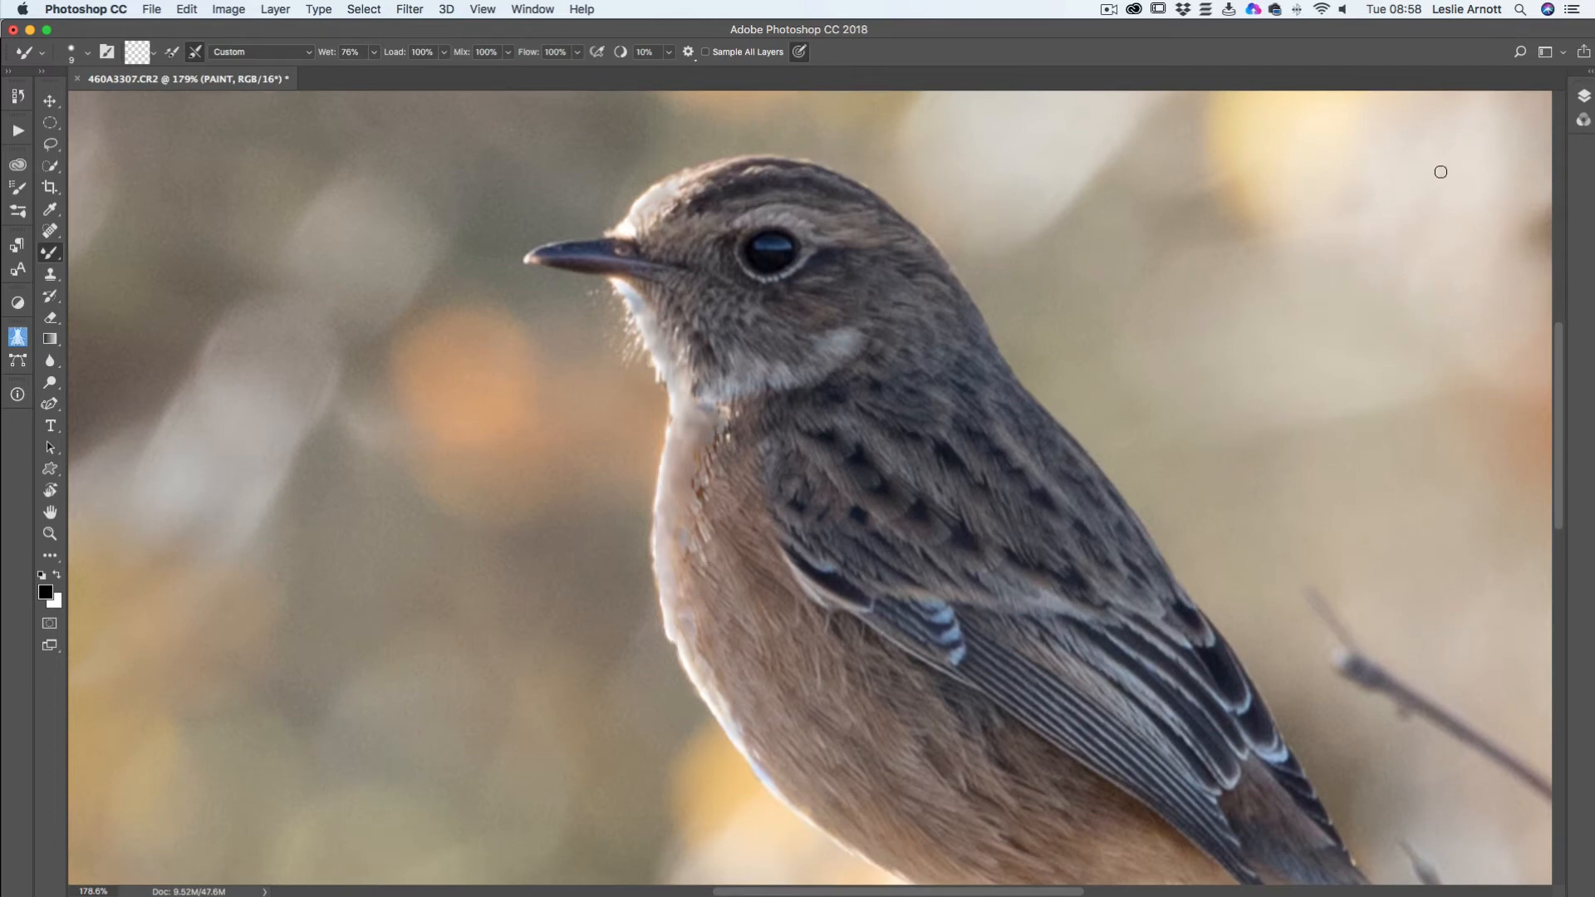
Inspect the HI layer's detail on its own by hiding the PAINT, LOW, Background copy and Background layers
click(1583, 95)
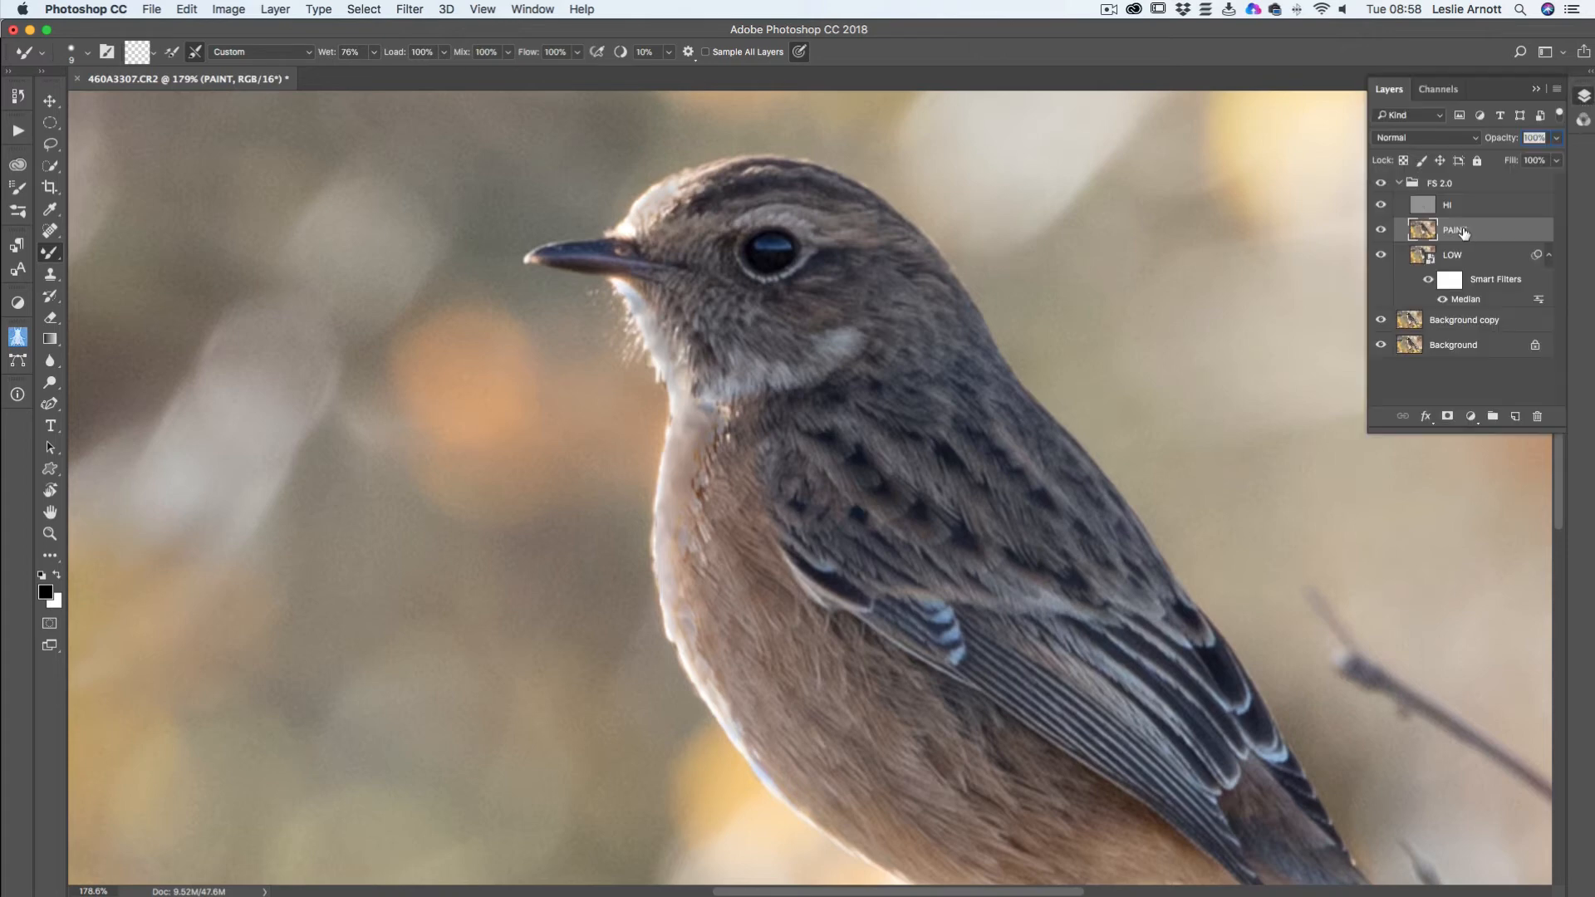
click(1420, 203)
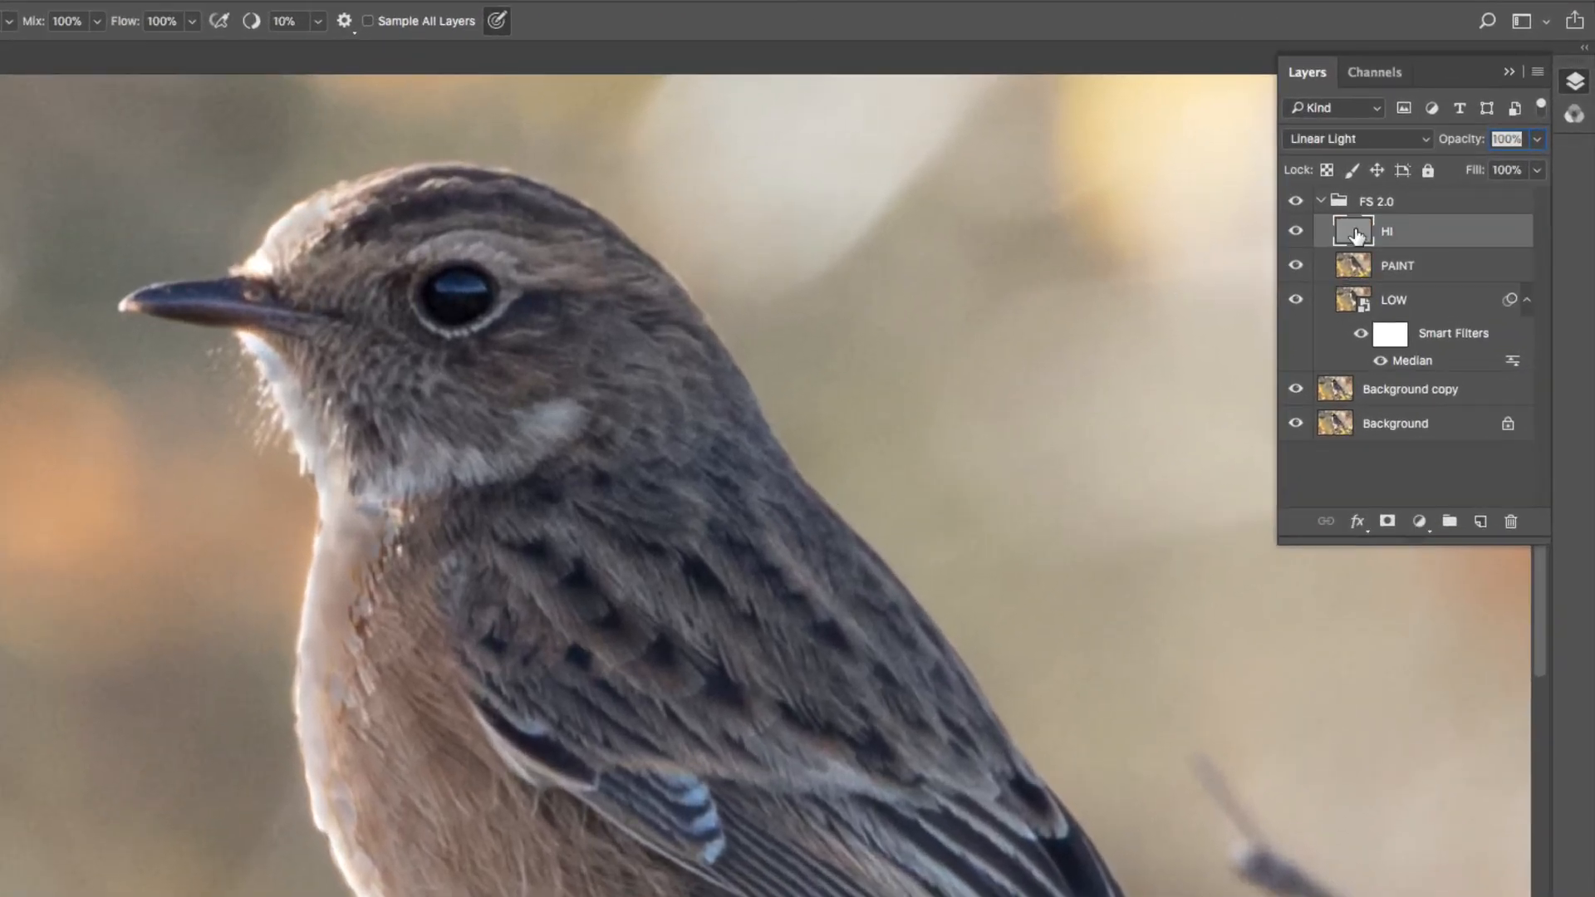
click(1296, 266)
click(1296, 299)
click(1295, 389)
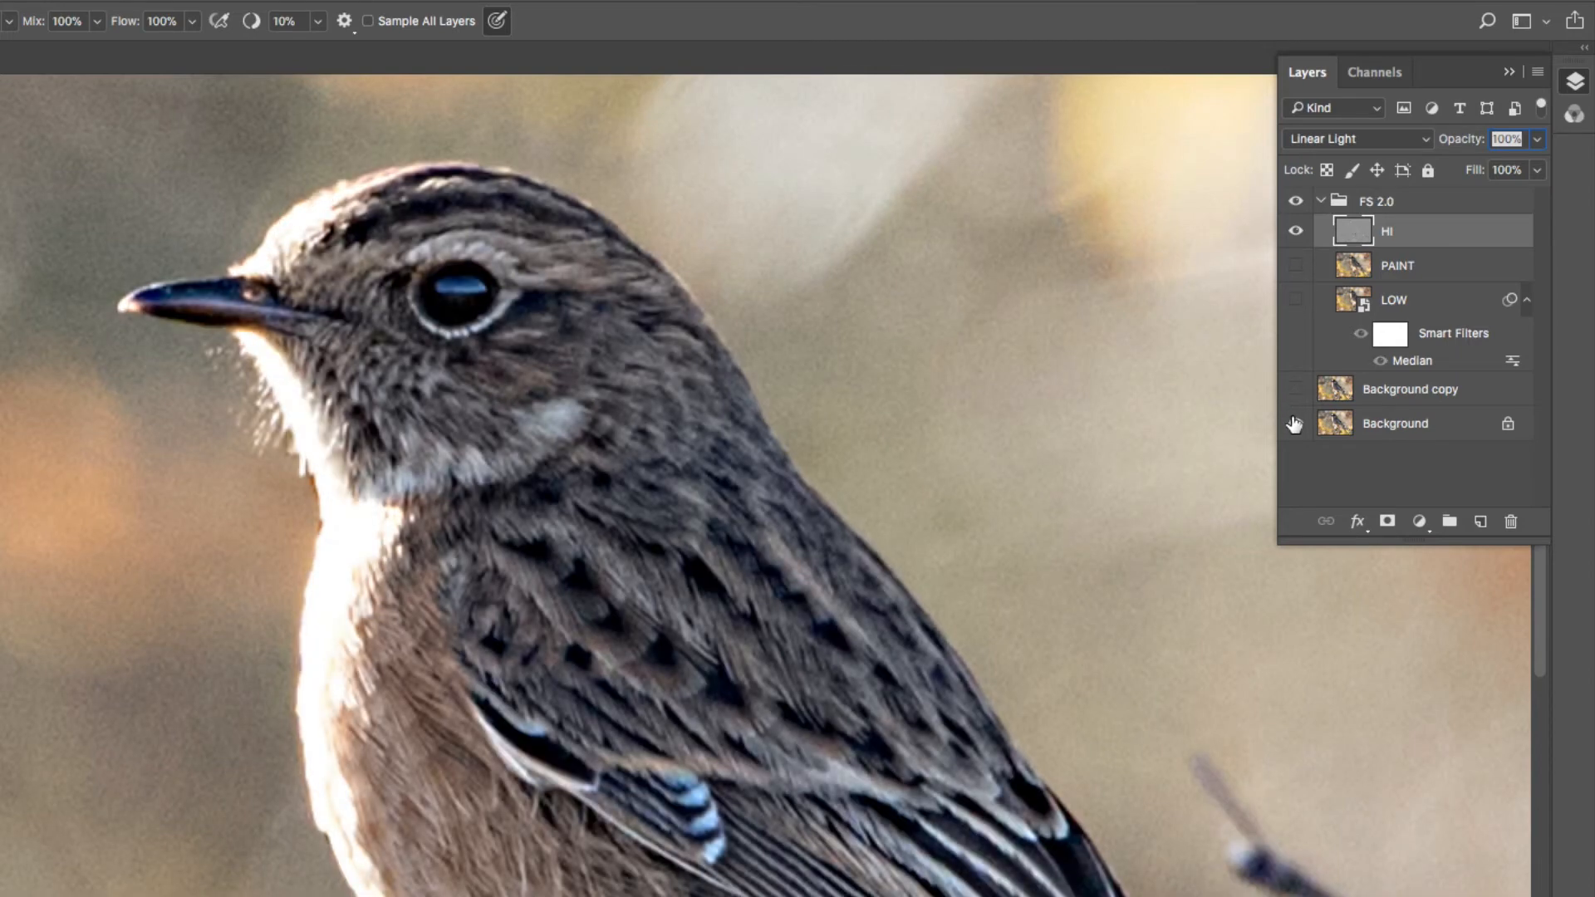
click(1295, 424)
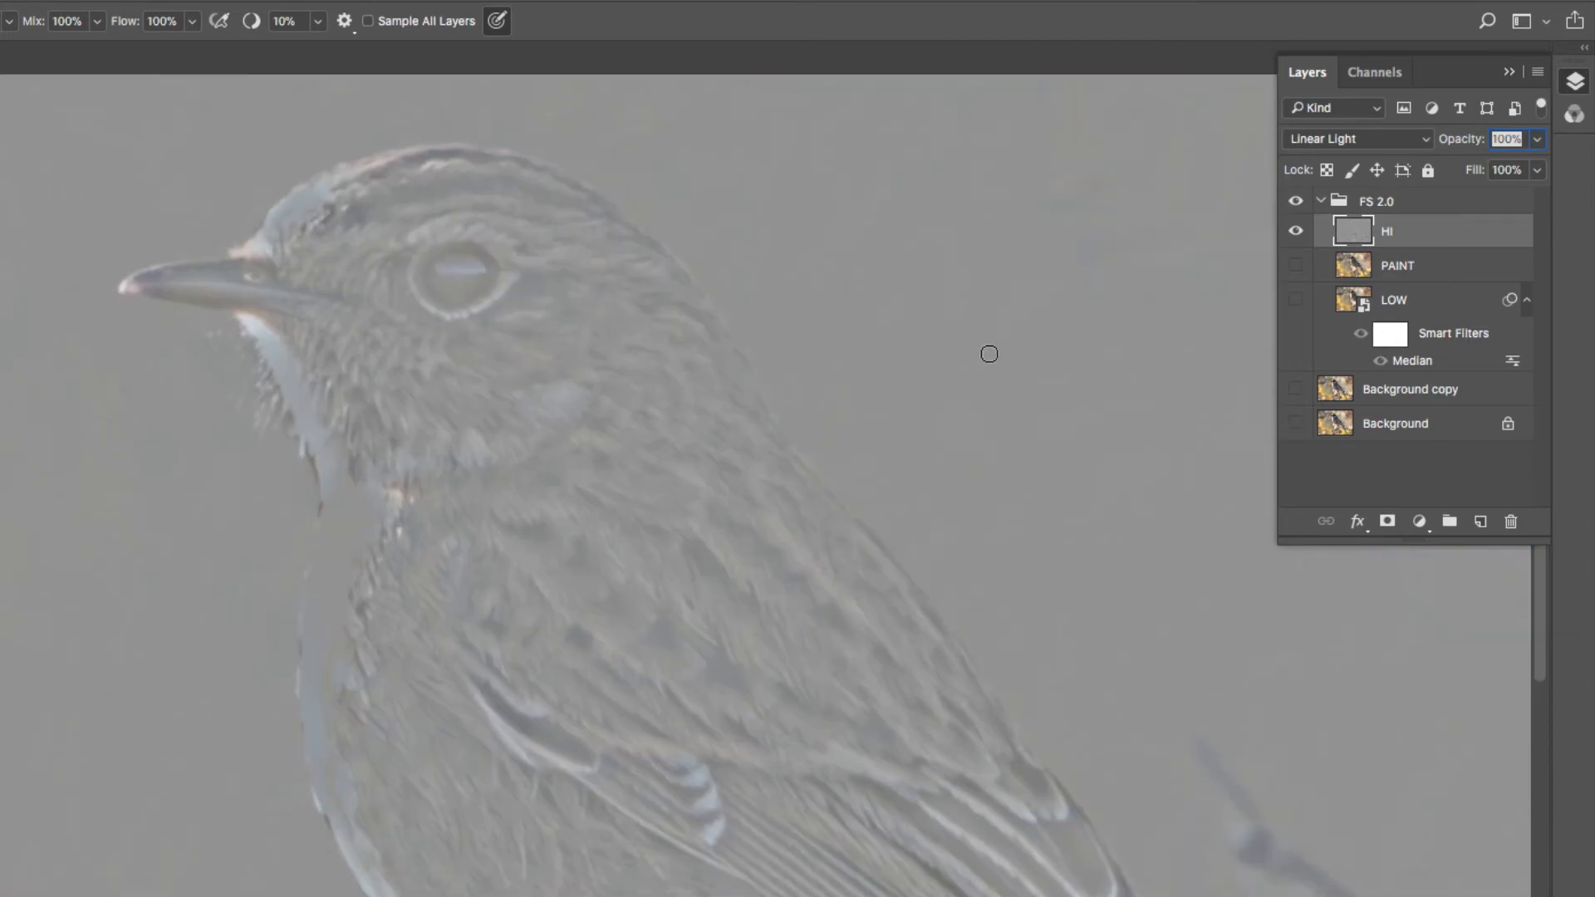
scroll(988, 354, down, 5)
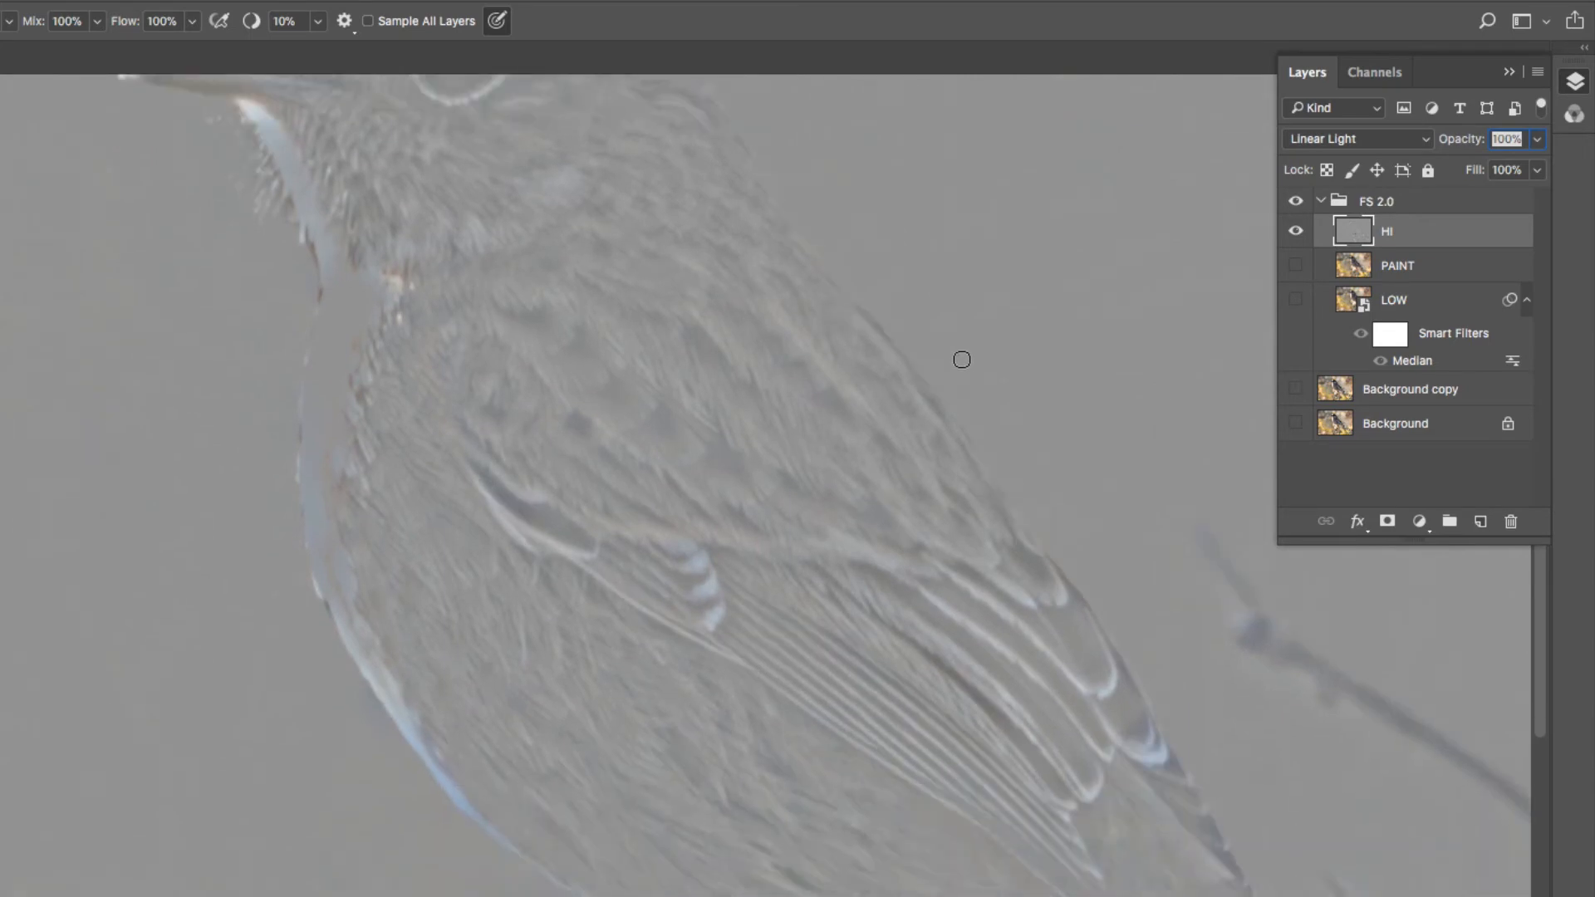
scroll(955, 357, up, 8)
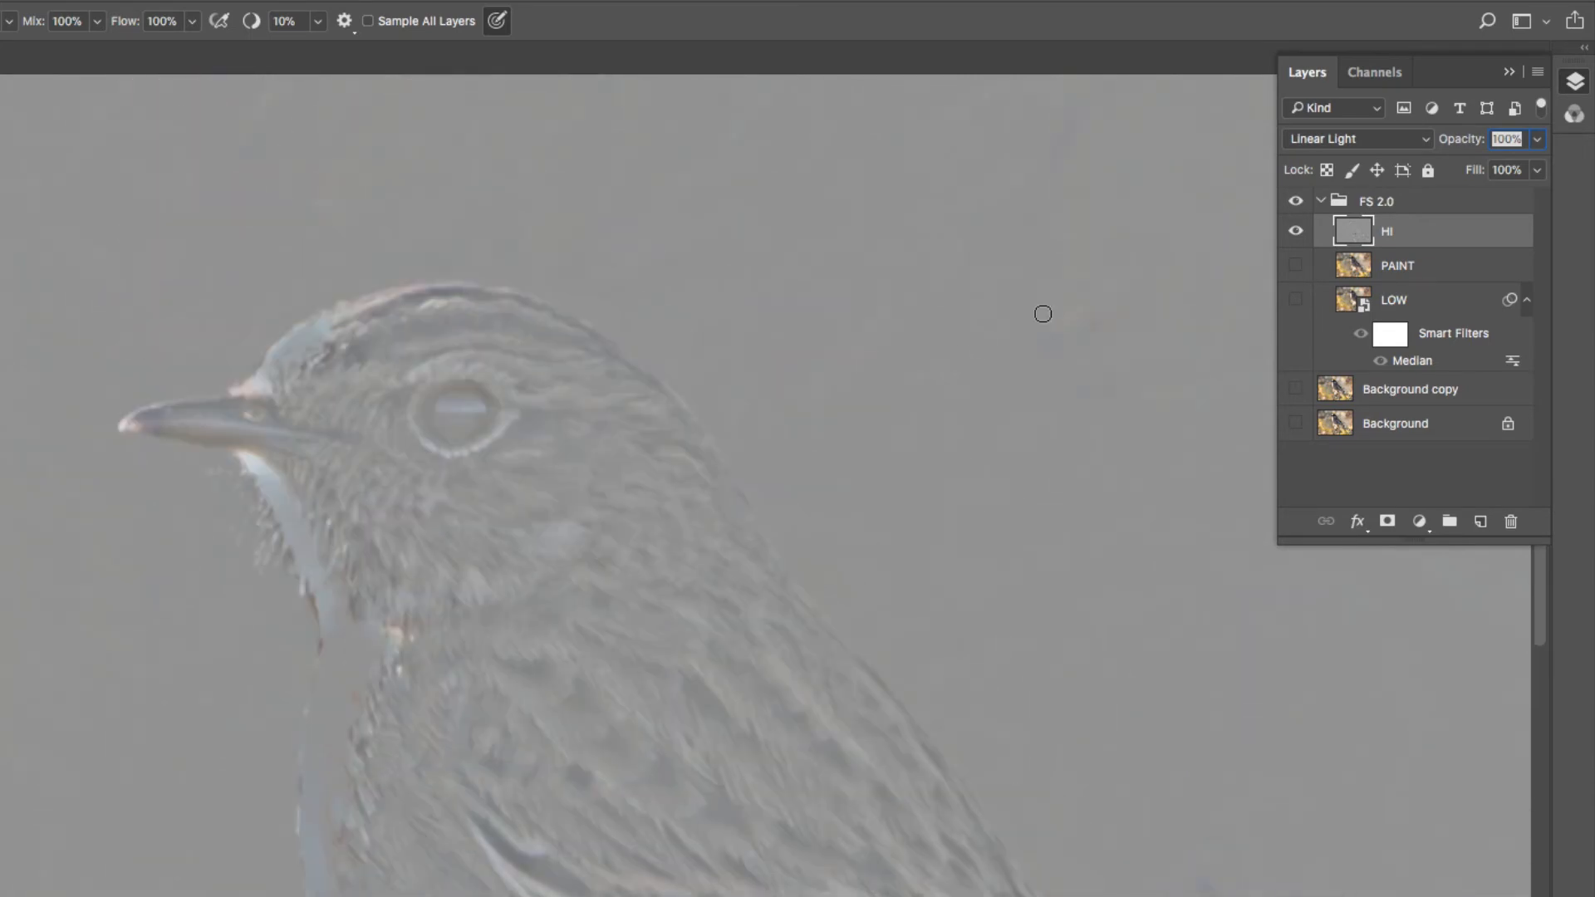
Turn the visibility of the PAINT, LOW, Background copy and Background layers back on
click(1296, 266)
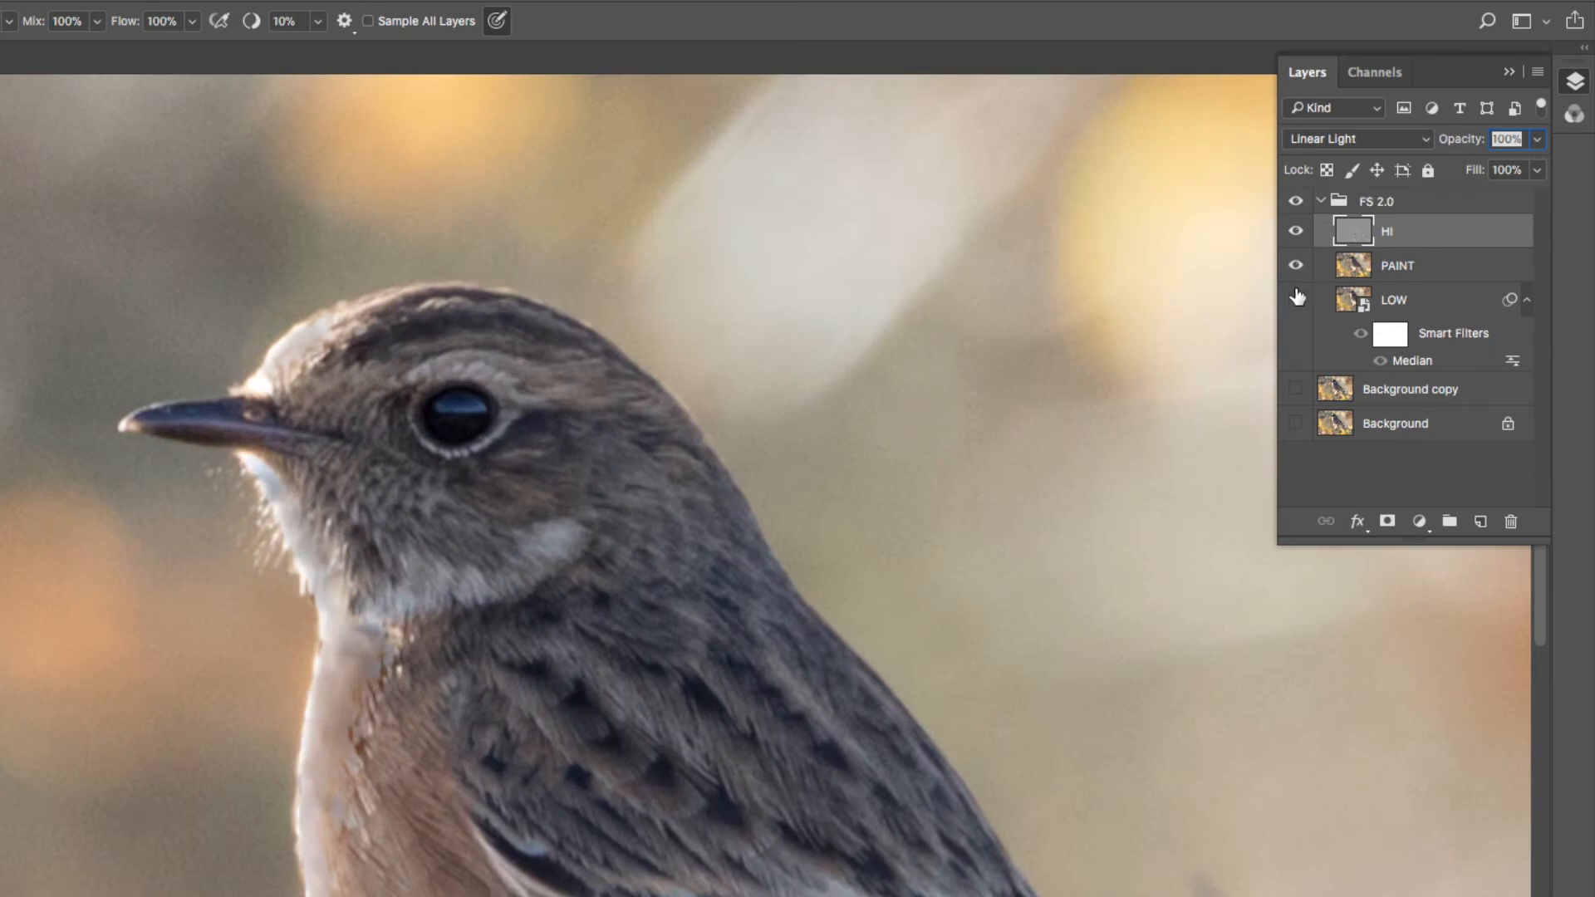
click(1296, 389)
click(1296, 424)
click(1297, 300)
scroll(542, 482, down, 5)
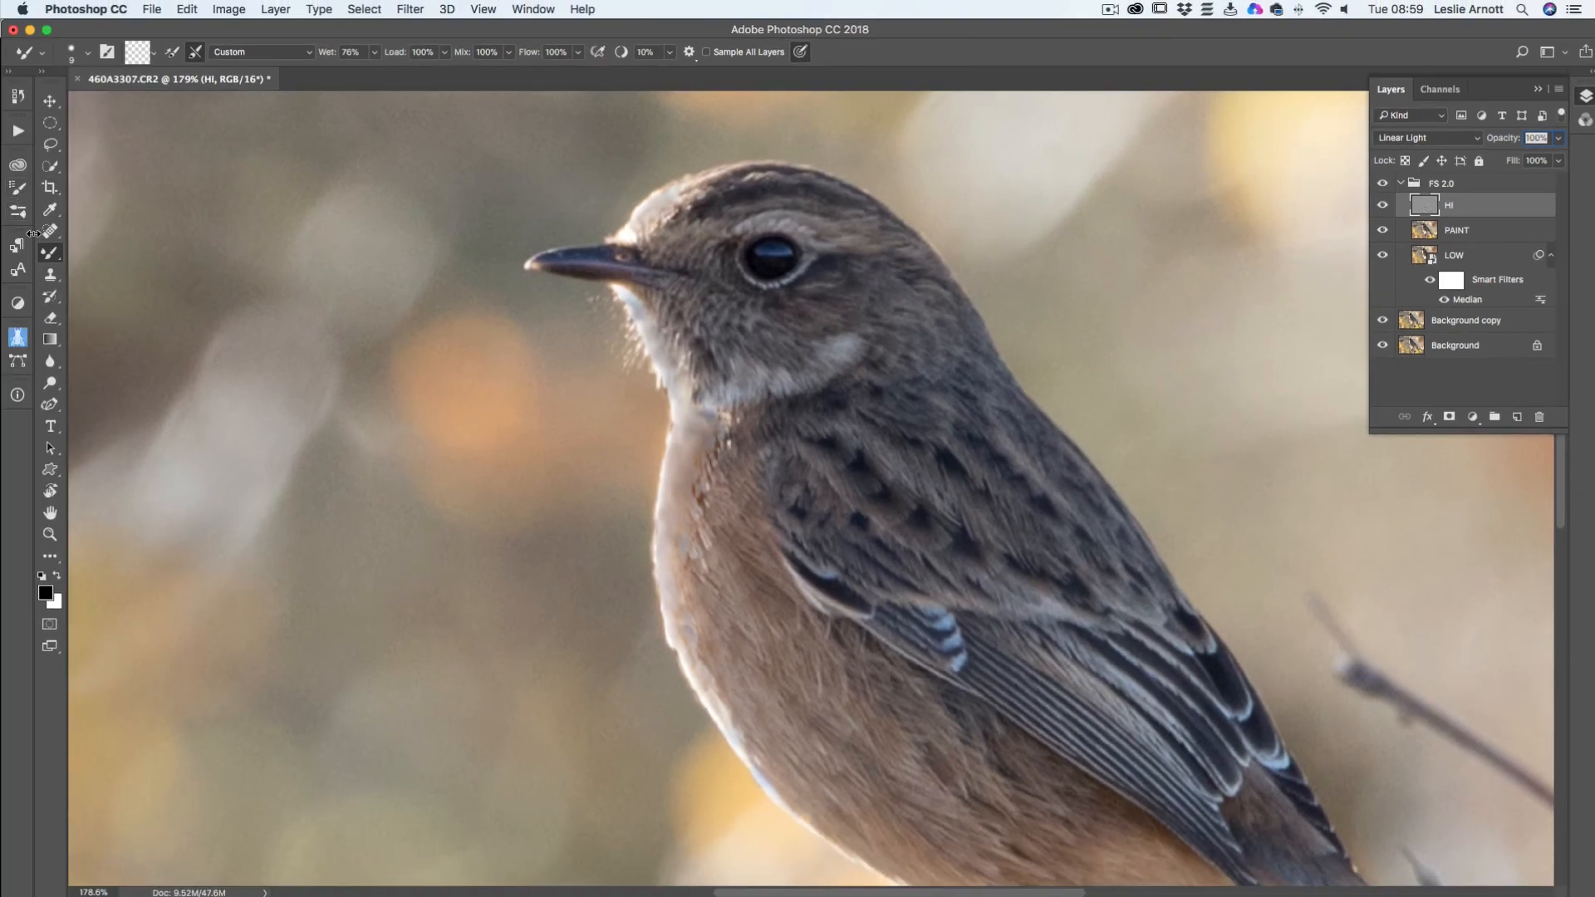
Switch to the Clone Stamp tool with the HI layer active and set its sampling to Current Layer
click(50, 274)
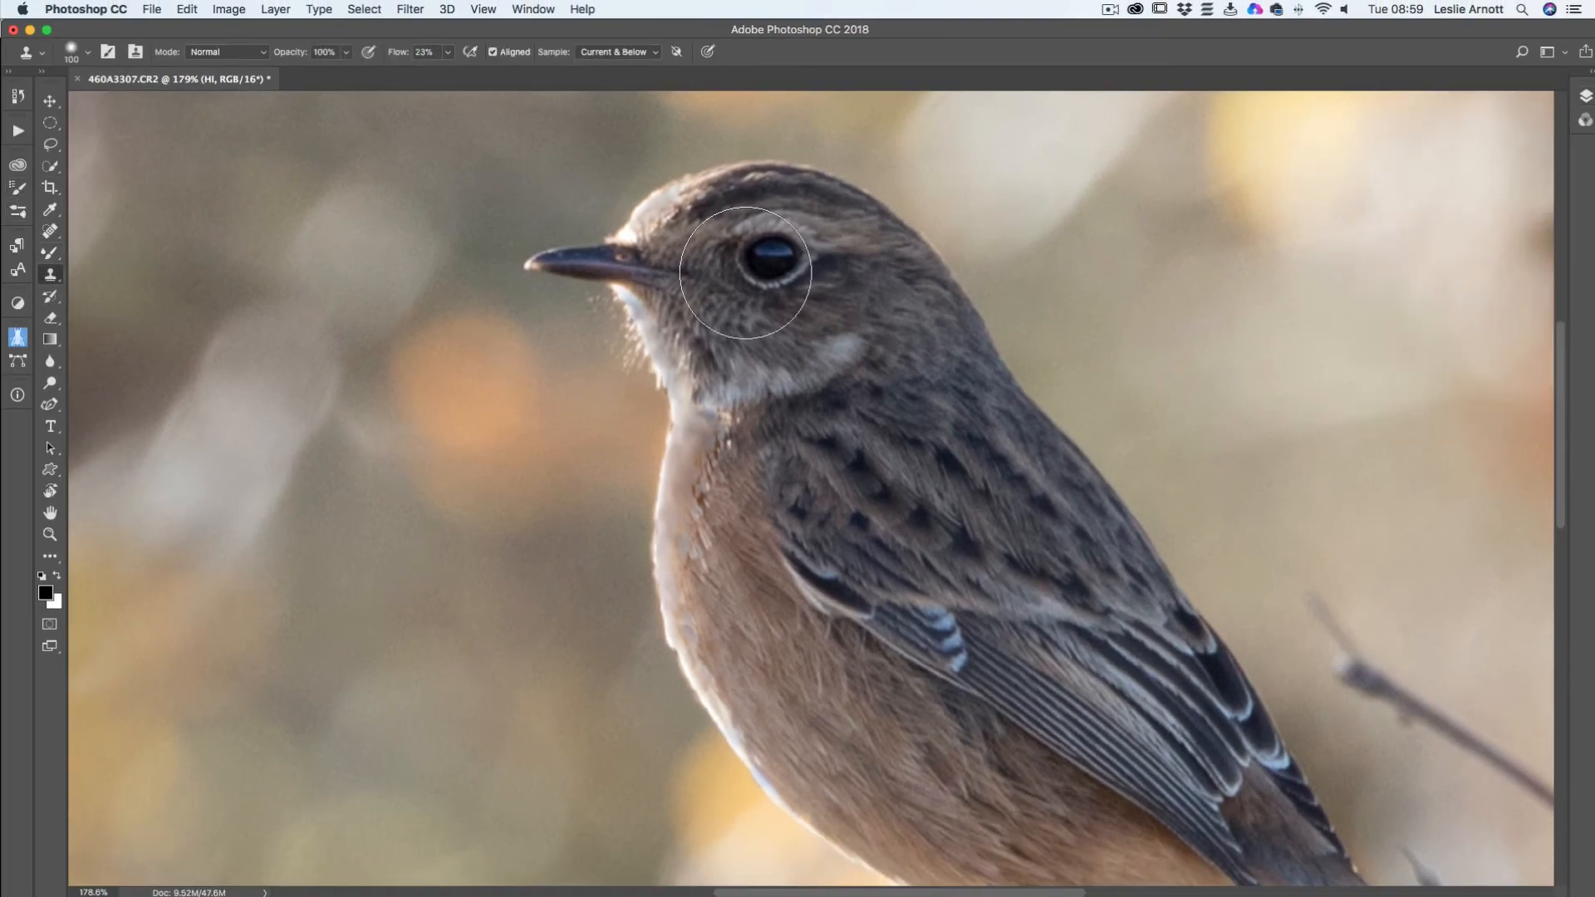
click(1585, 97)
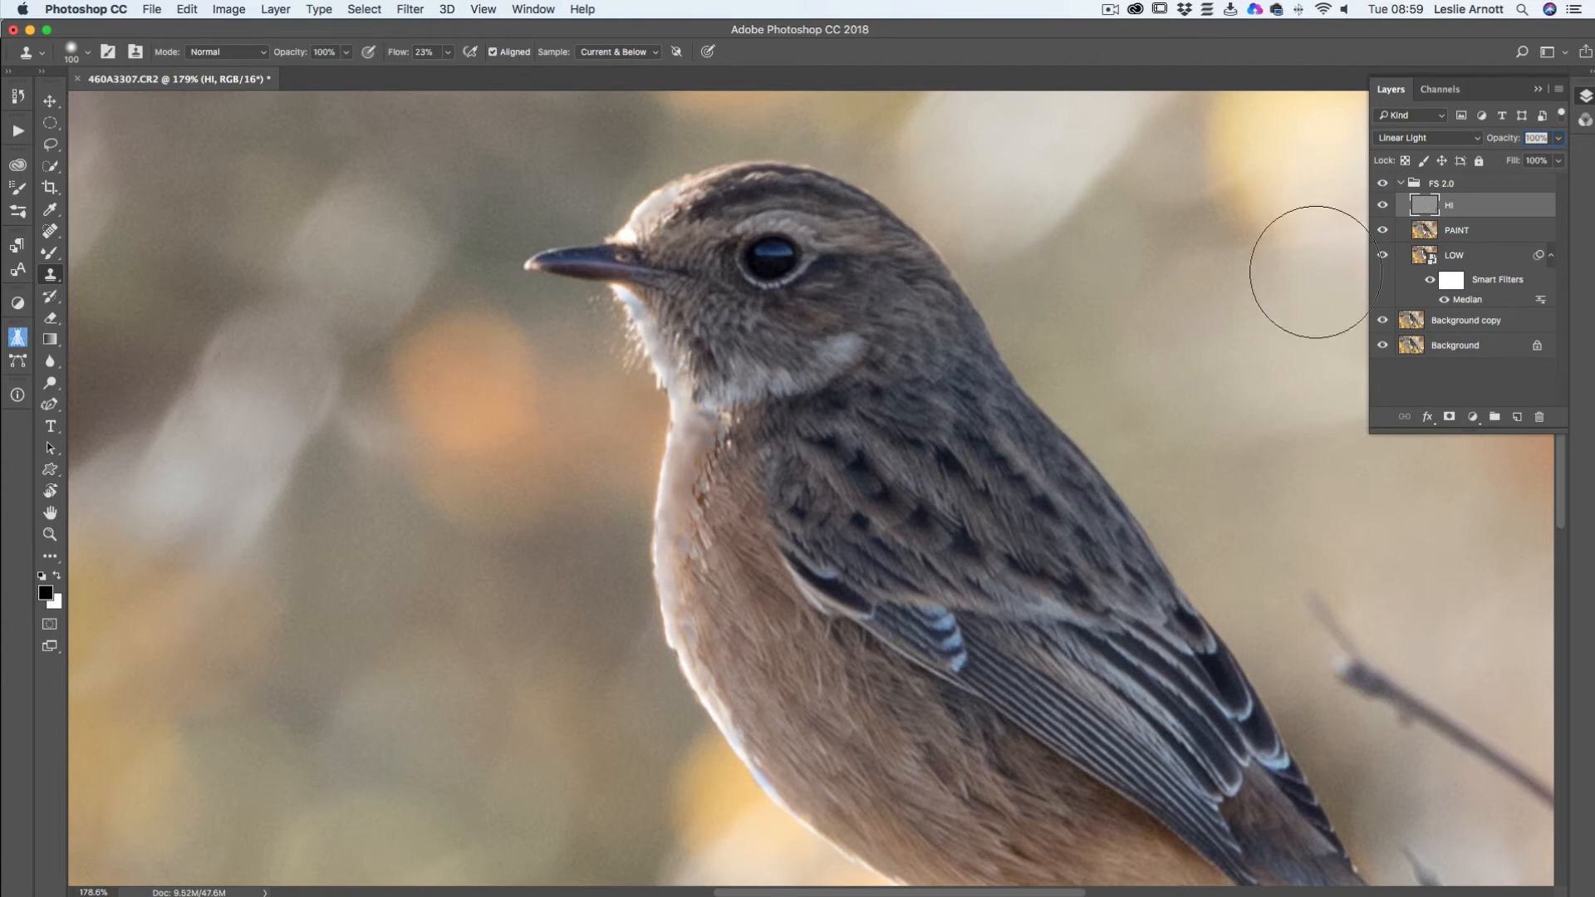
click(1479, 231)
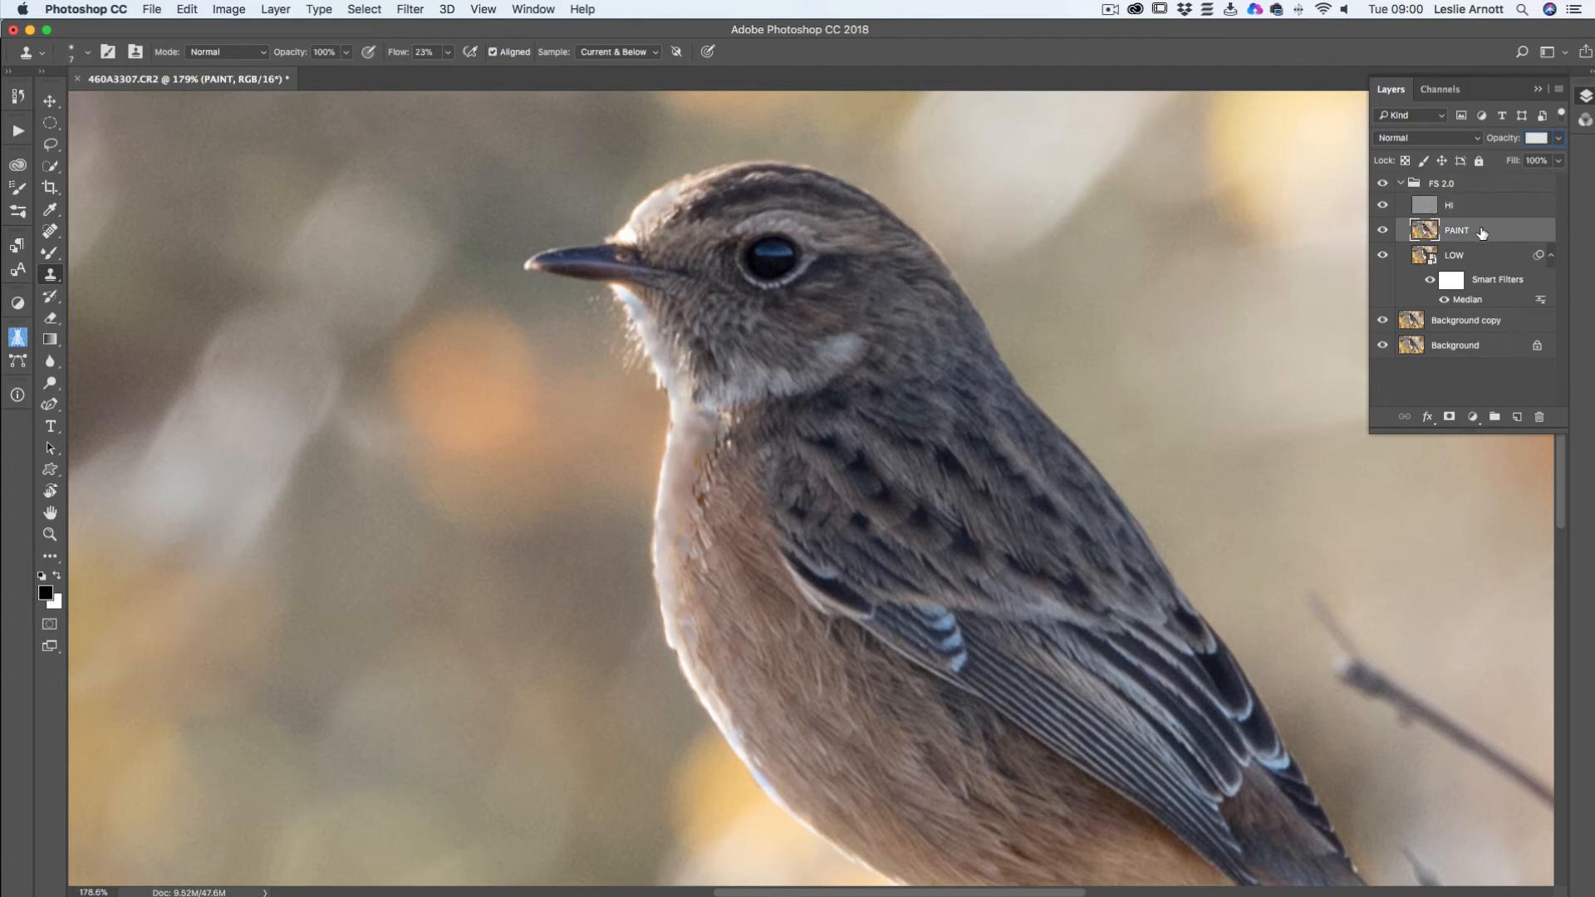
click(1428, 206)
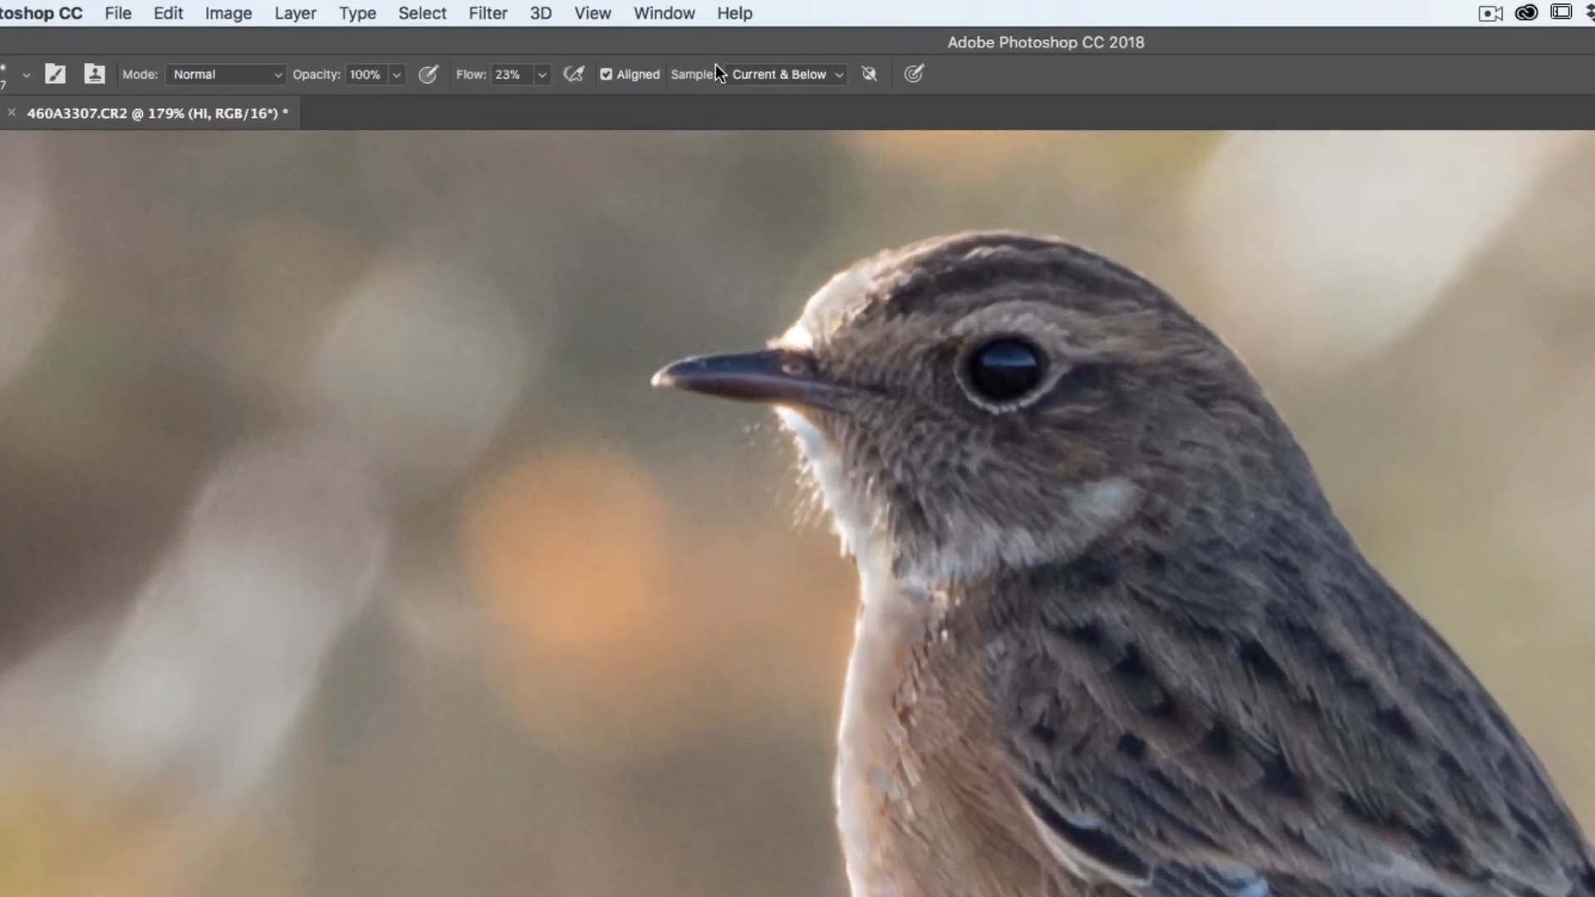
click(844, 73)
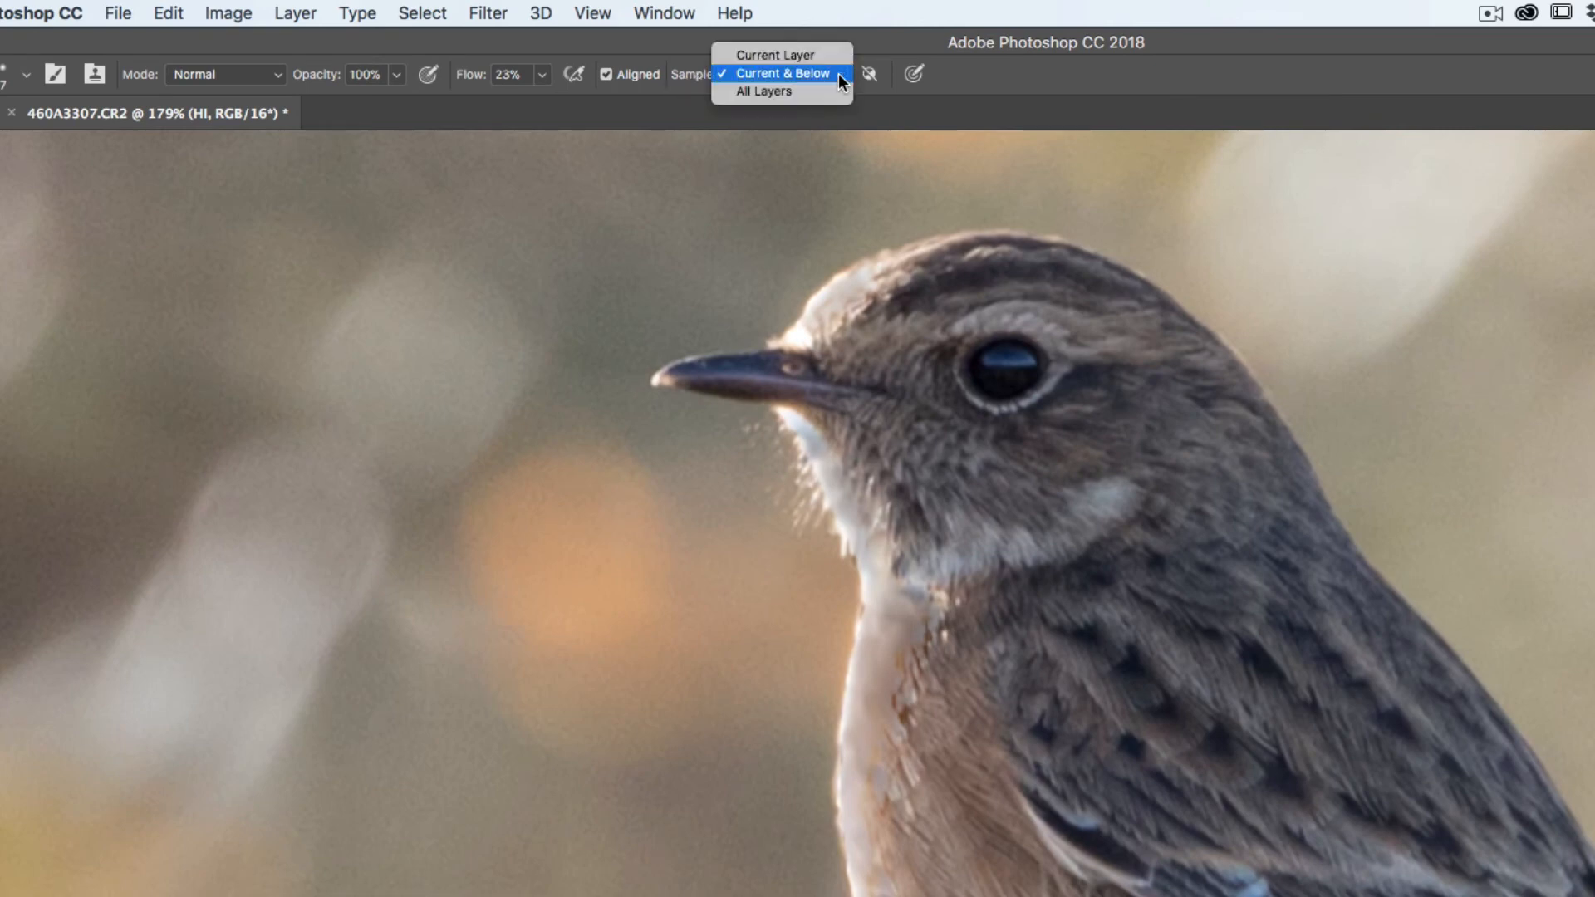
click(773, 53)
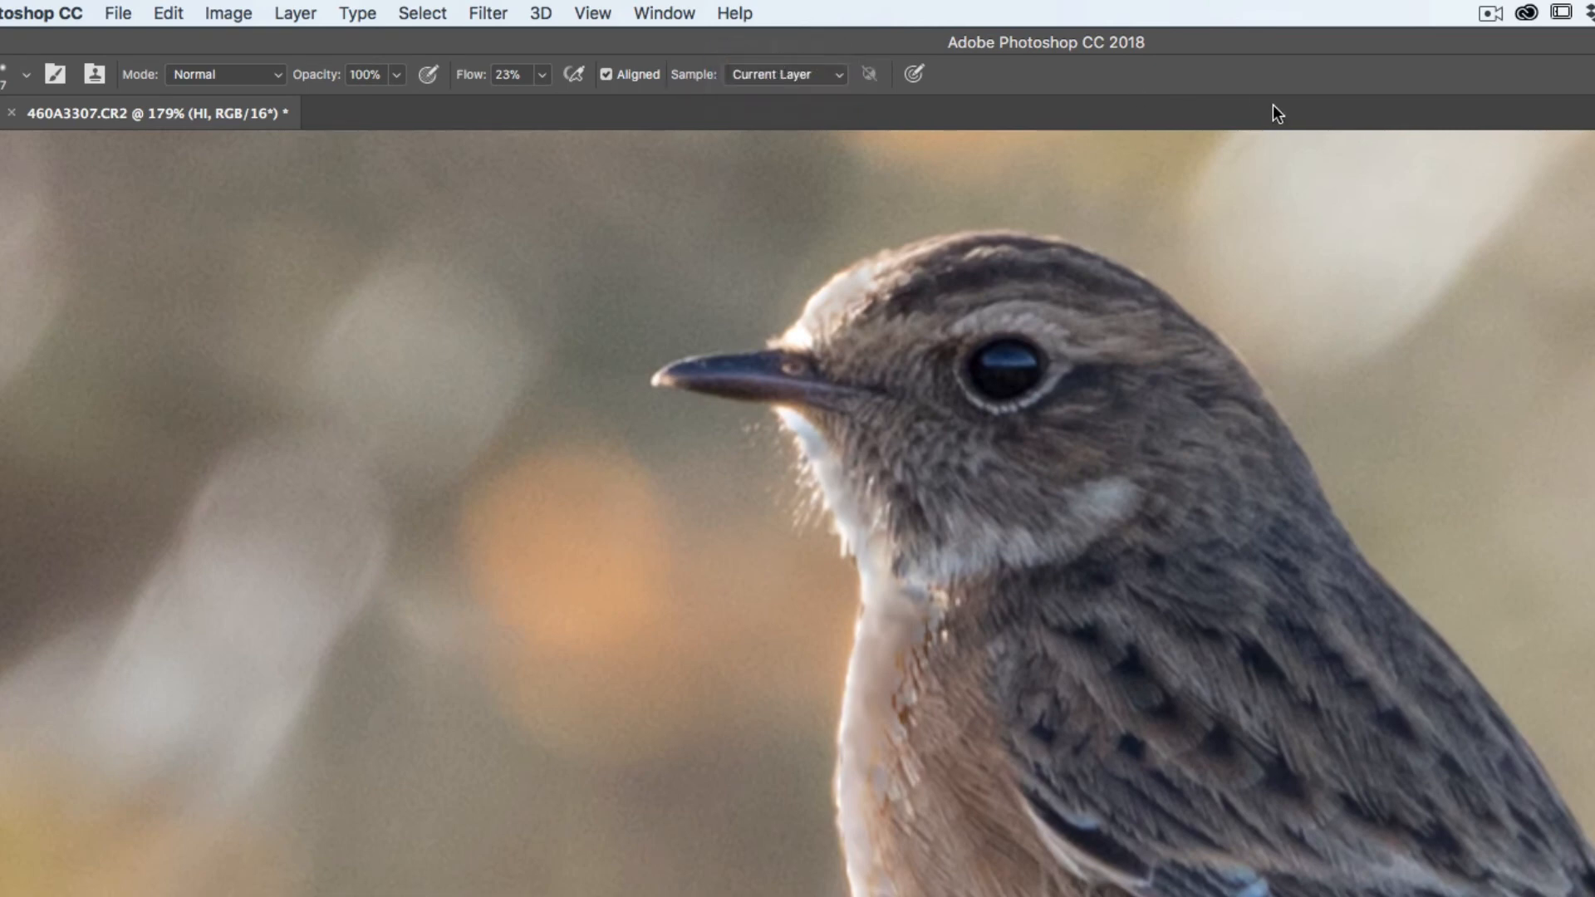
click(837, 79)
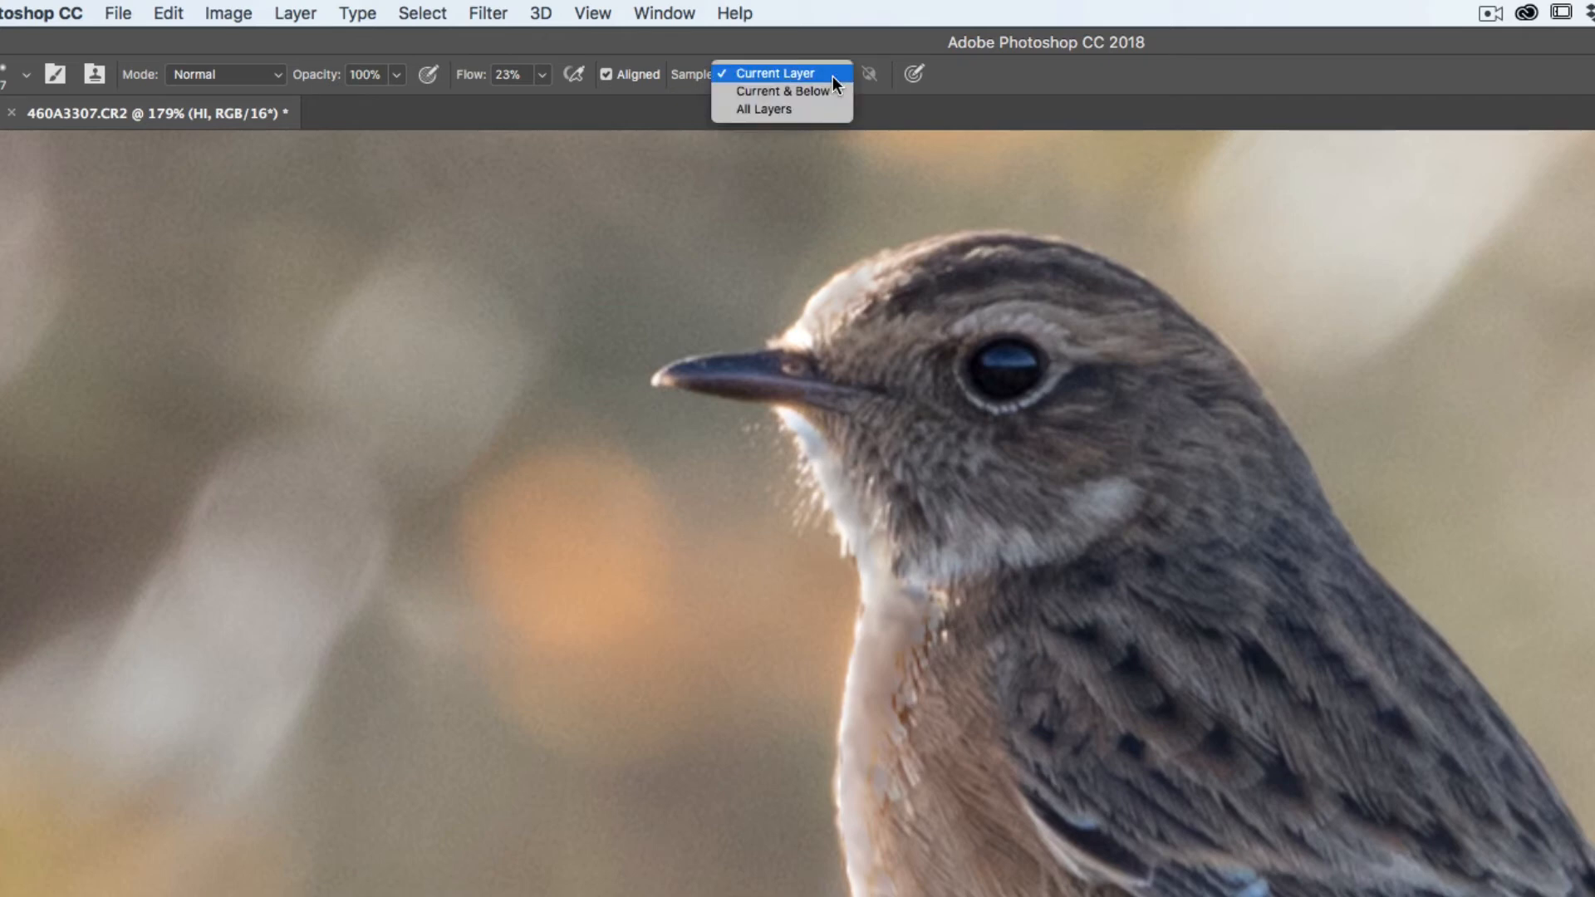
click(835, 81)
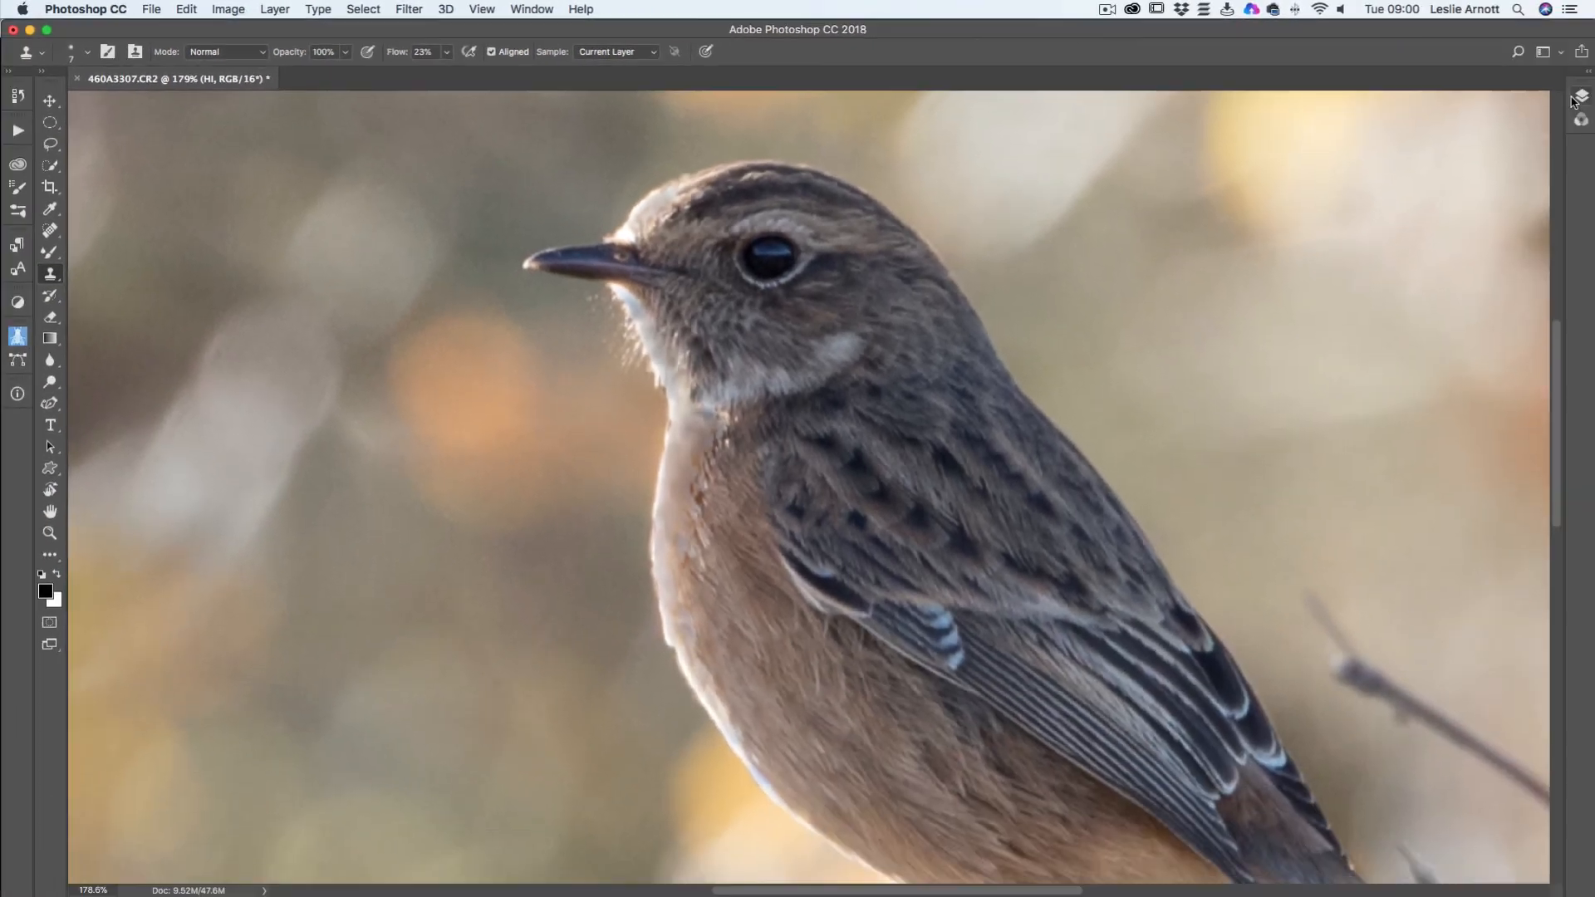
click(1581, 98)
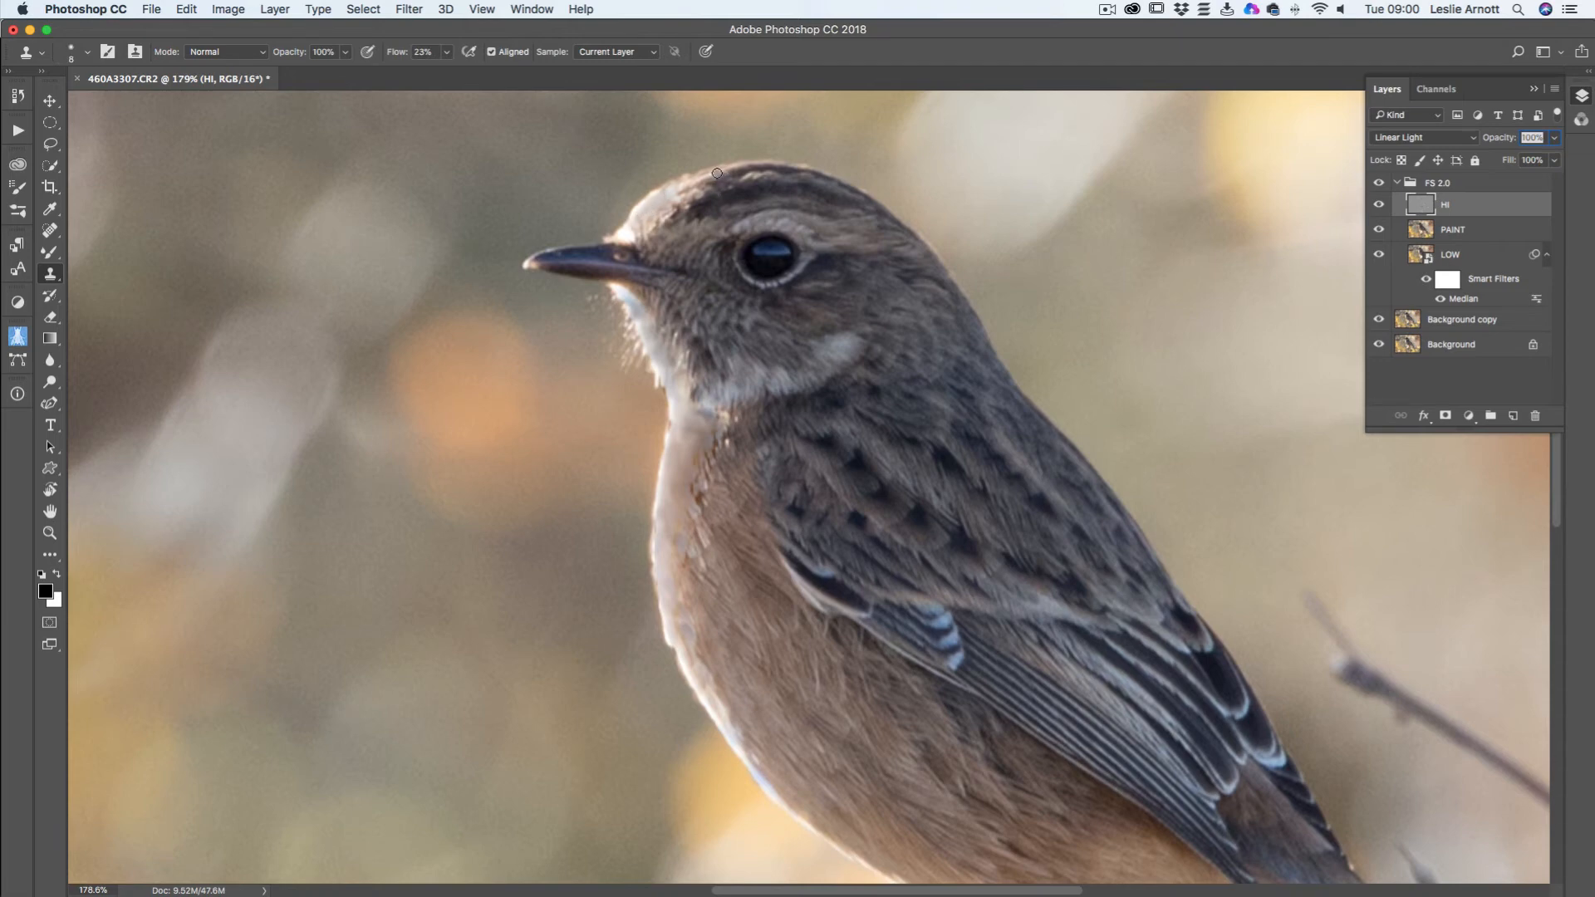
On the HI layer, clone nearby feather texture over the bright patches on the bird's forehead and above the beak
alt+click(717, 173)
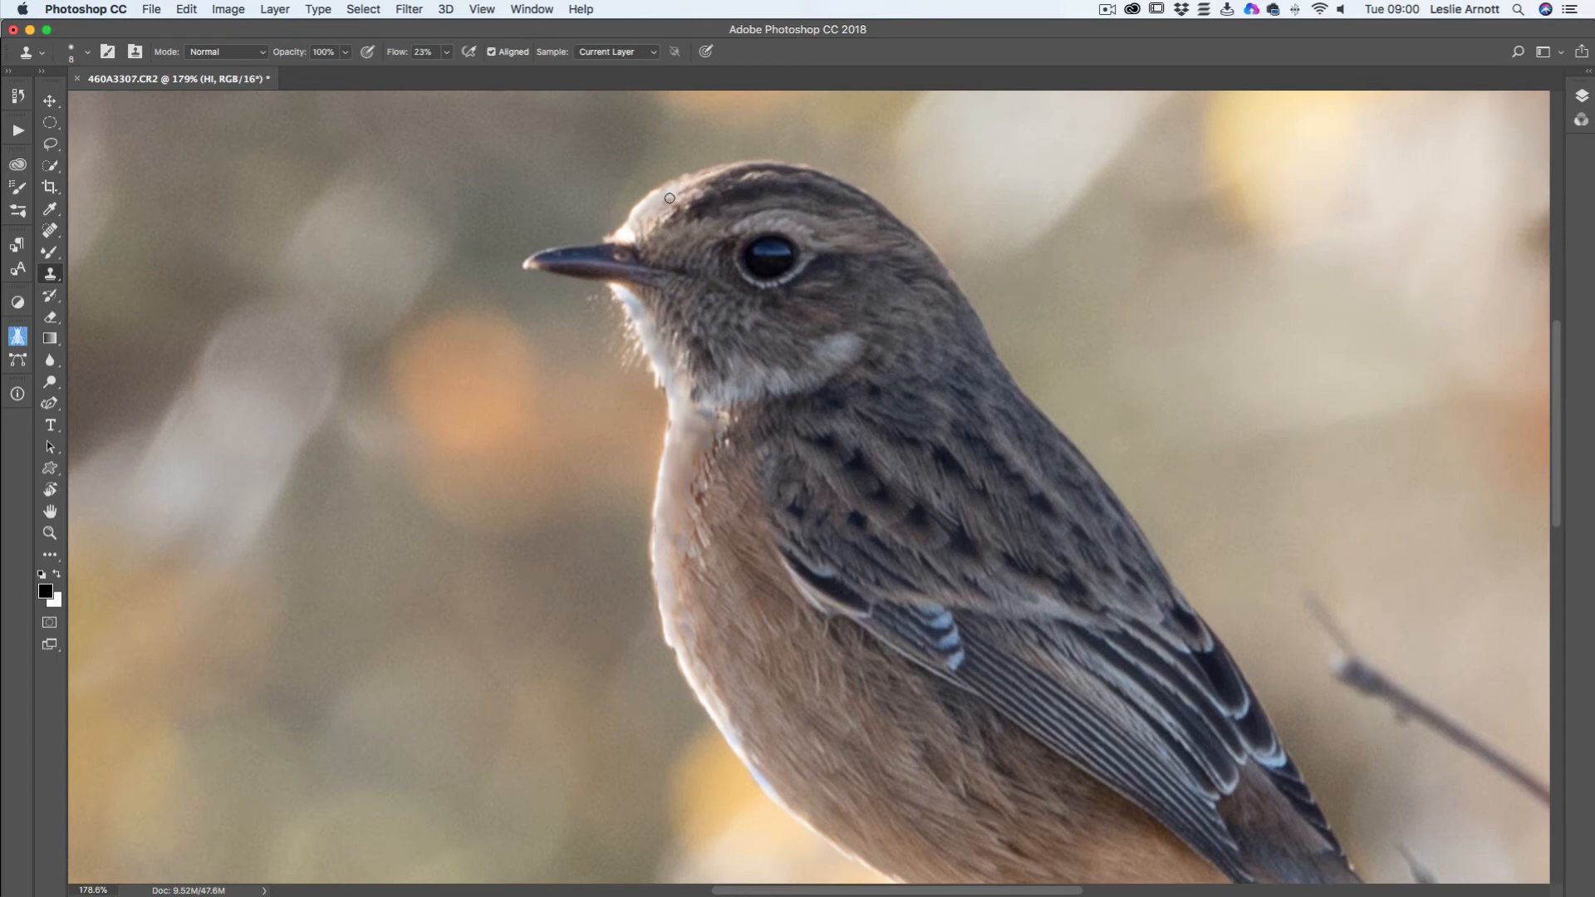
mouse_move(660, 200)
mouse_down()
mouse_move(634, 228)
mouse_move(646, 214)
mouse_up()
alt+click(702, 187)
drag(677, 187, 714, 173)
drag(629, 235, 640, 214)
alt+click(679, 244)
mouse_move(635, 227)
mouse_down()
mouse_move(636, 228)
mouse_move(653, 212)
mouse_move(623, 237)
mouse_up()
Clone feather texture over the bright strip running from below the beak down the throat
scroll(711, 270, down, 2)
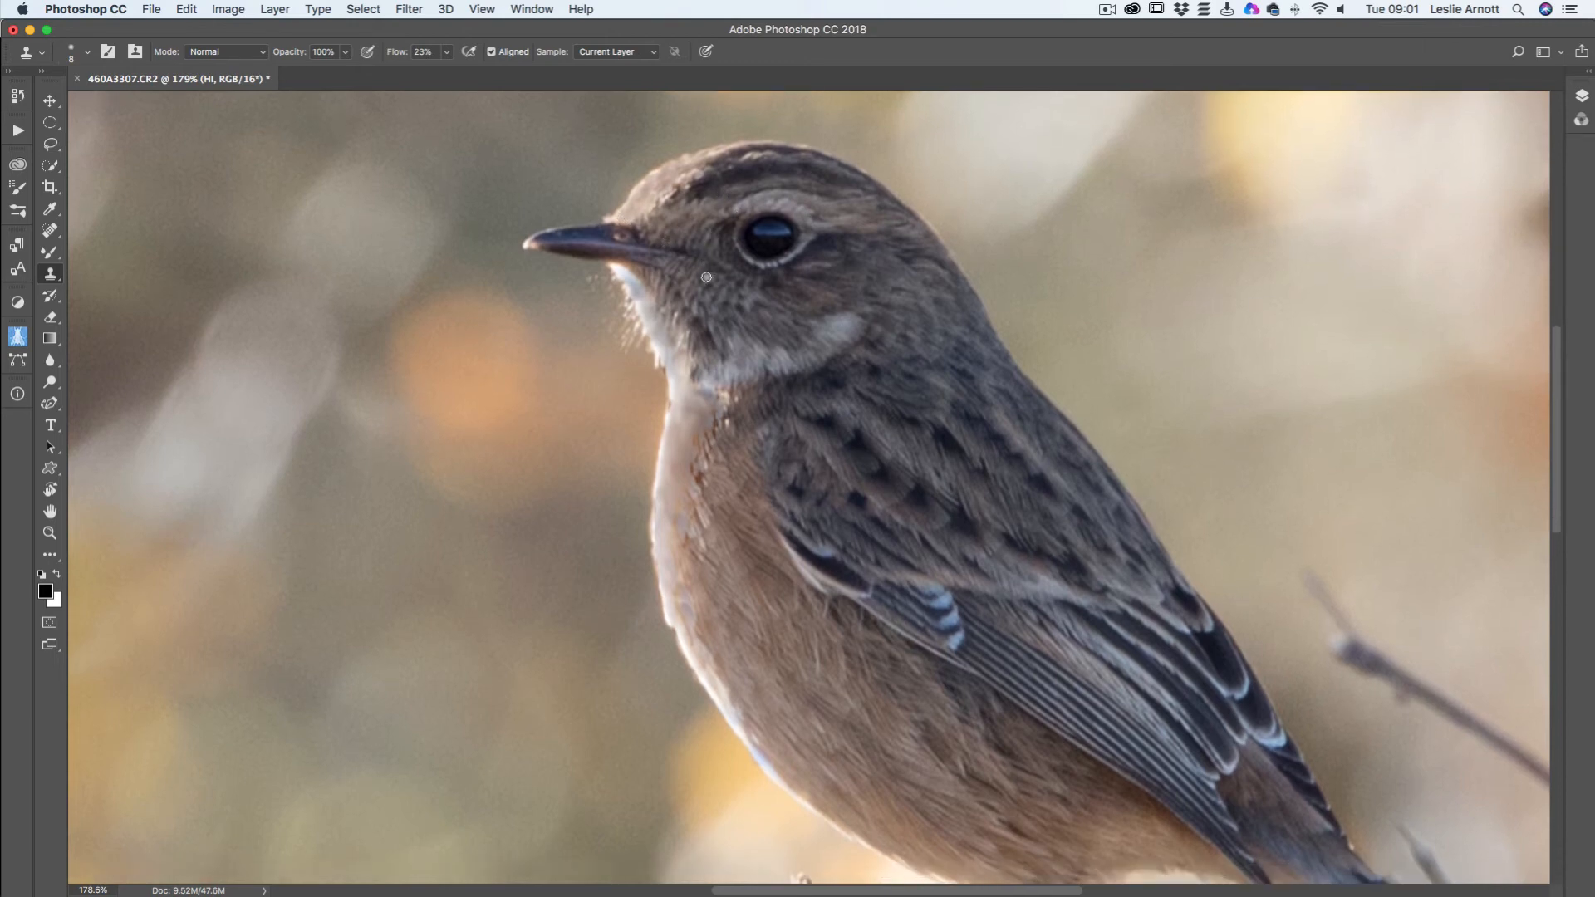
scroll(706, 277, down, 1)
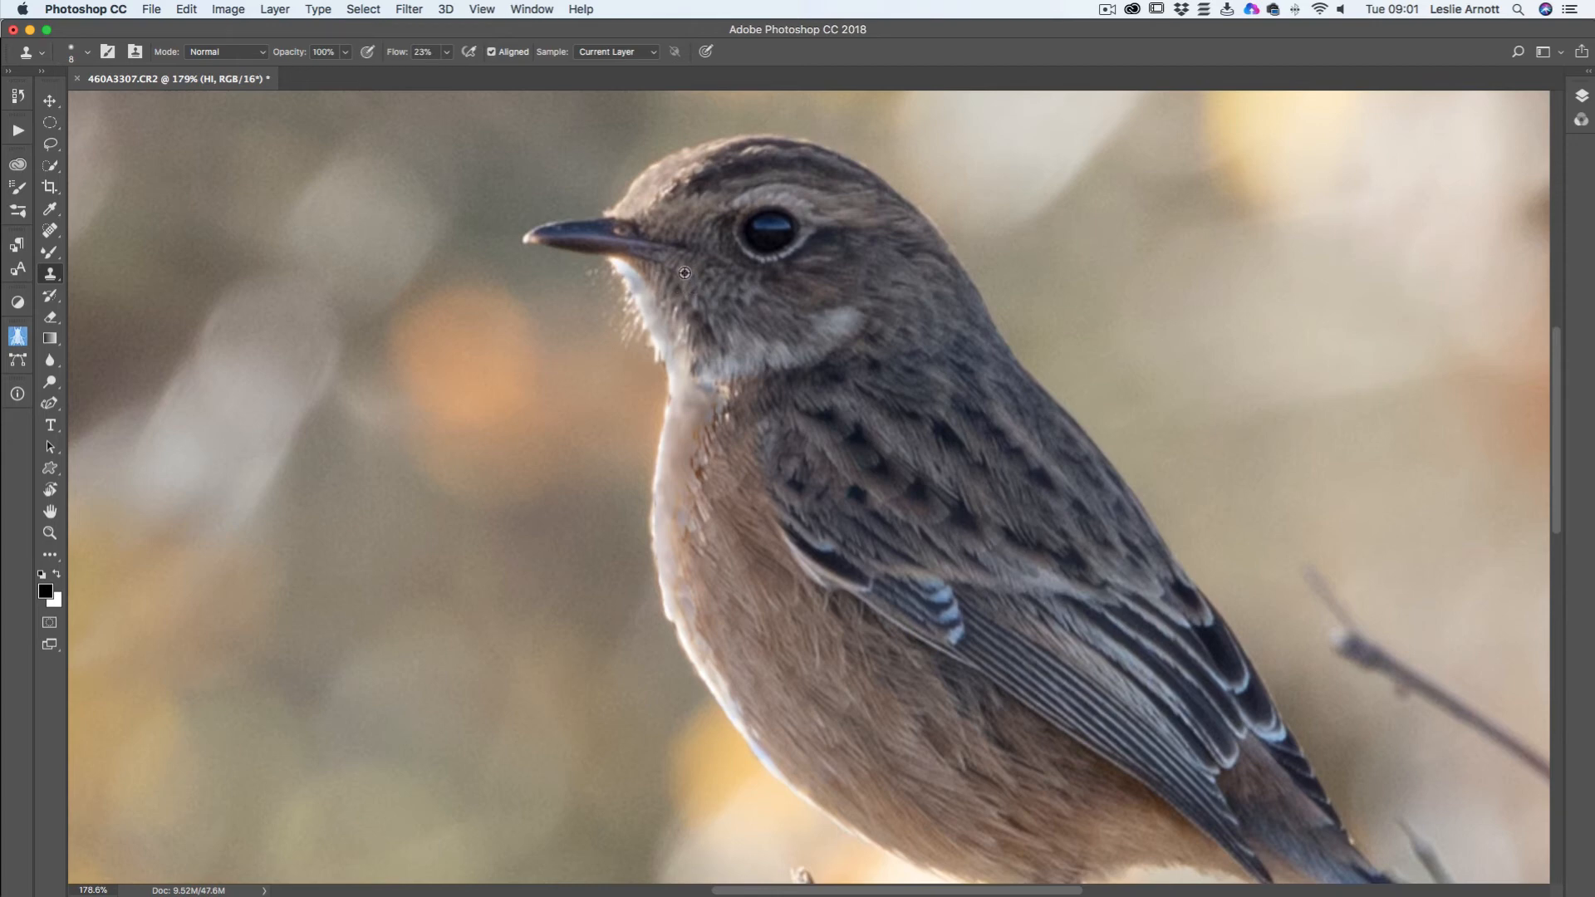
drag(629, 276, 679, 355)
Clone sampled throat and breast texture over the pale edge from the upper breast down to the belly
alt+click(726, 366)
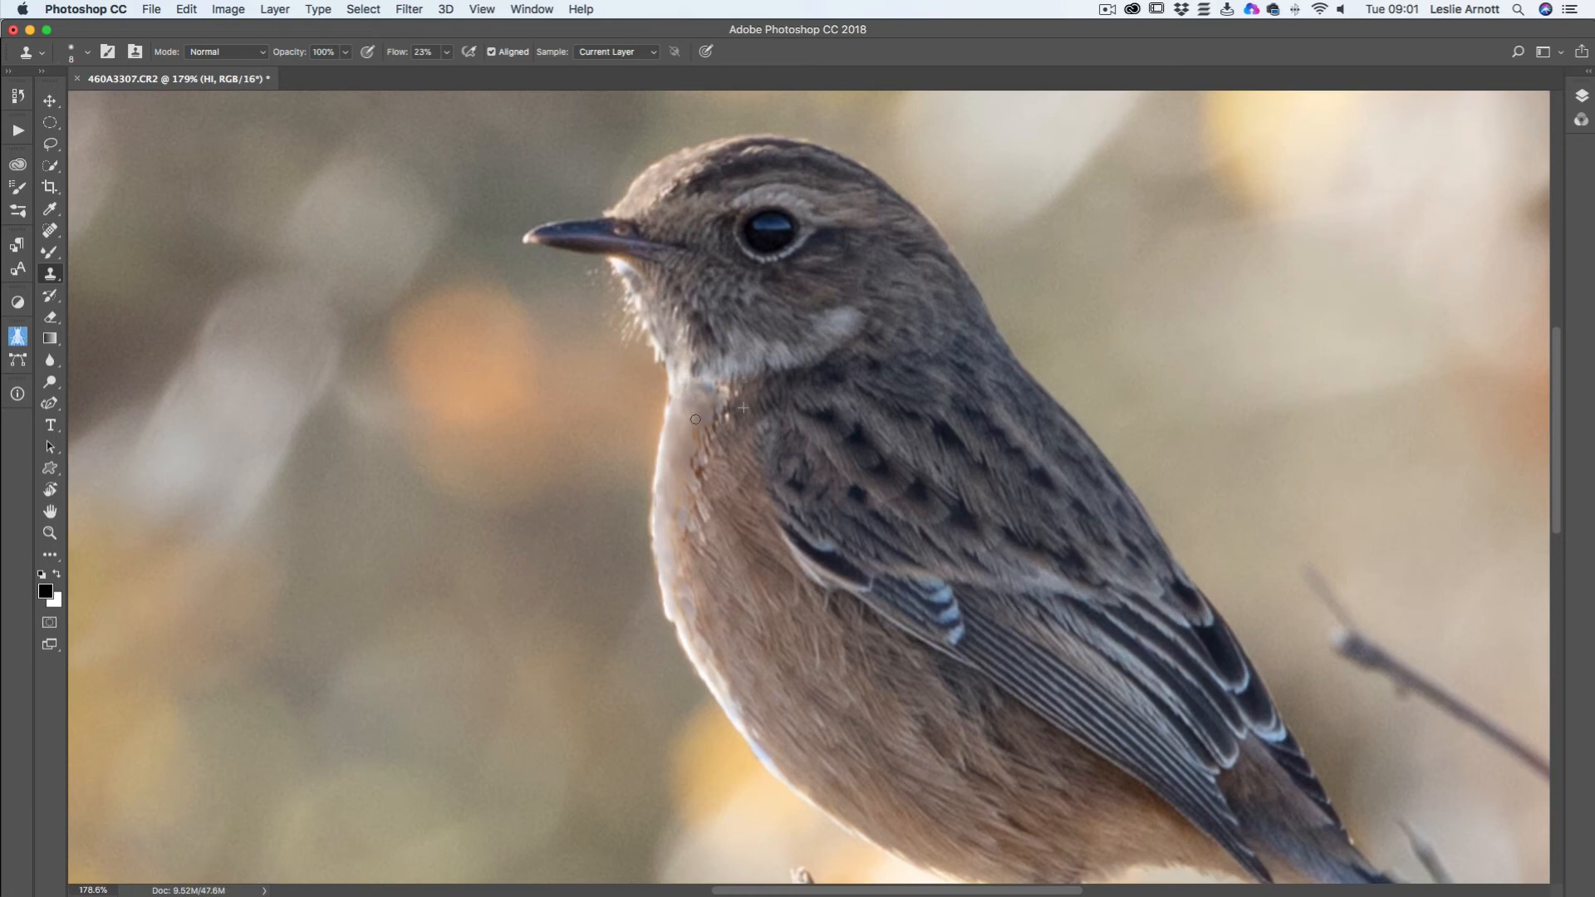
drag(692, 411, 680, 436)
mouse_move(678, 486)
mouse_down()
mouse_move(665, 475)
mouse_move(670, 486)
mouse_up()
click(695, 593)
alt+click(699, 609)
drag(666, 496, 666, 484)
drag(666, 486, 679, 445)
alt+click(697, 639)
drag(735, 676, 734, 661)
mouse_move(719, 681)
mouse_down()
mouse_move(745, 731)
mouse_move(736, 712)
mouse_up()
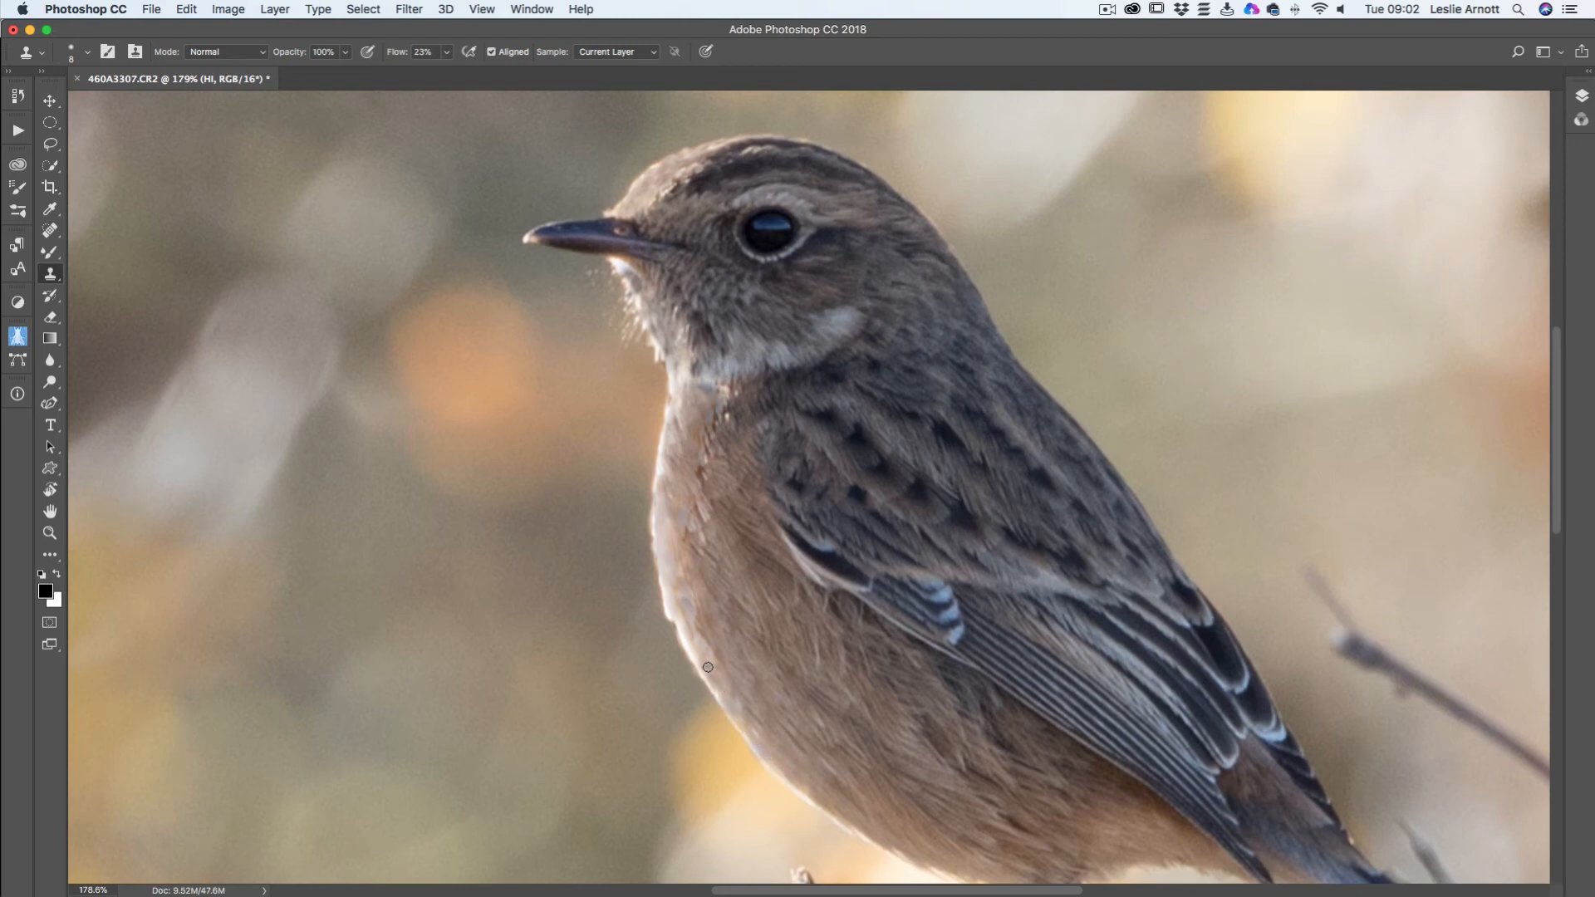
Resample texture from the mid breast and clone it over the remaining bright rim of the middle and lower breast
alt+click(692, 589)
click(670, 565)
mouse_move(674, 549)
mouse_down()
mouse_move(672, 590)
mouse_move(695, 561)
mouse_move(664, 531)
mouse_up()
alt+click(703, 607)
alt+click(690, 579)
drag(688, 621, 732, 674)
drag(685, 627, 678, 618)
drag(714, 676, 712, 675)
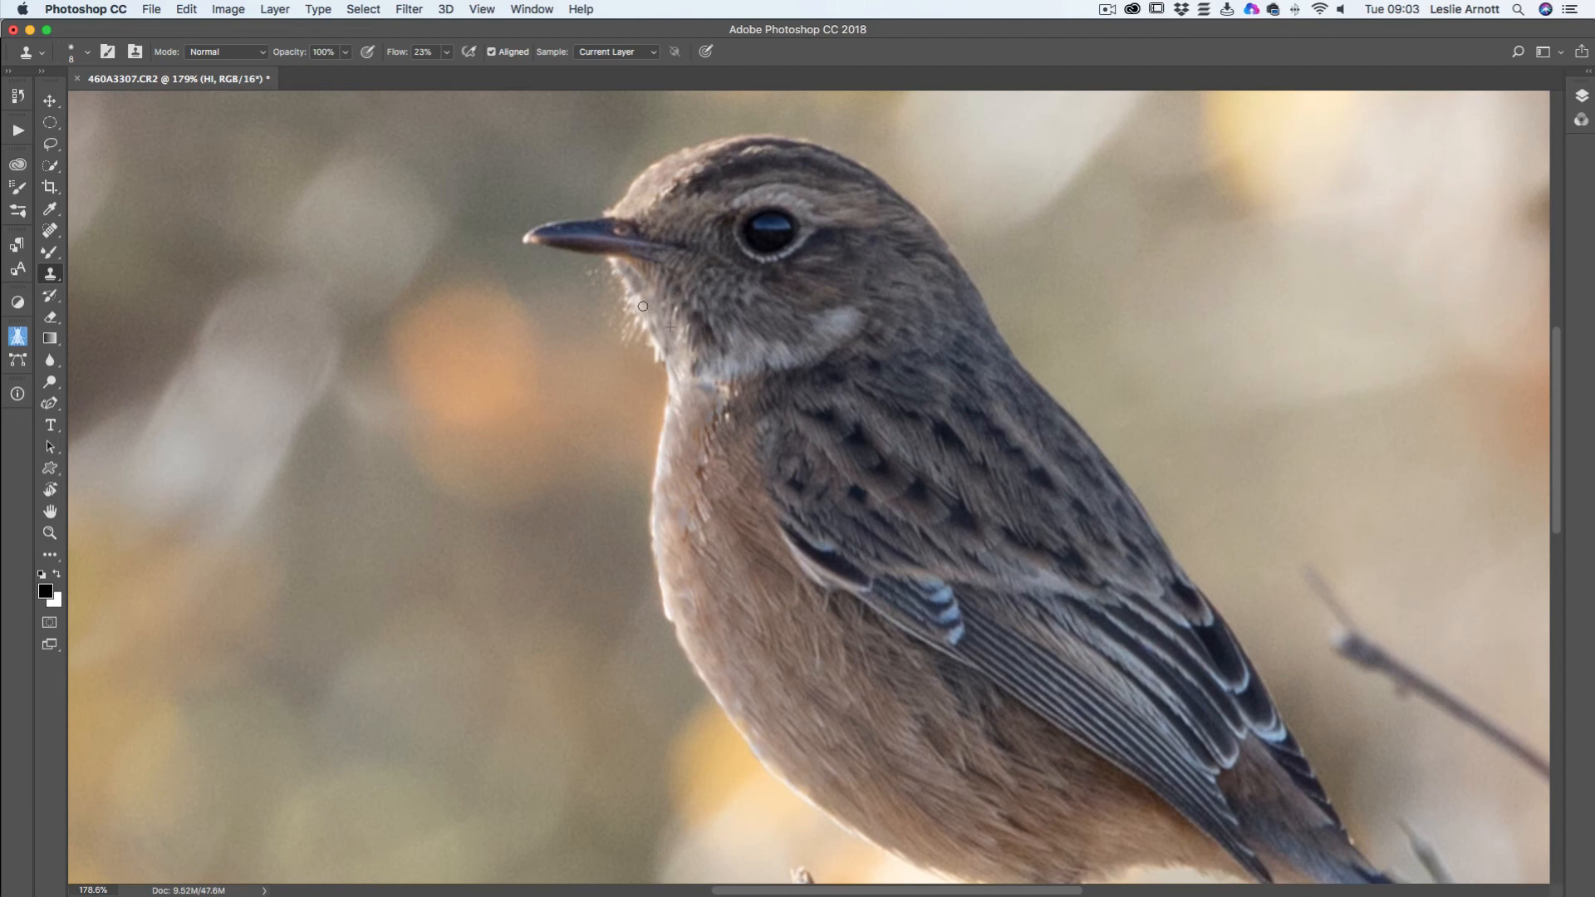
Touch up the remaining light area at the base of the throat with the Clone Stamp
drag(655, 337, 668, 363)
scroll(646, 265, down, 2)
scroll(706, 291, up, 3)
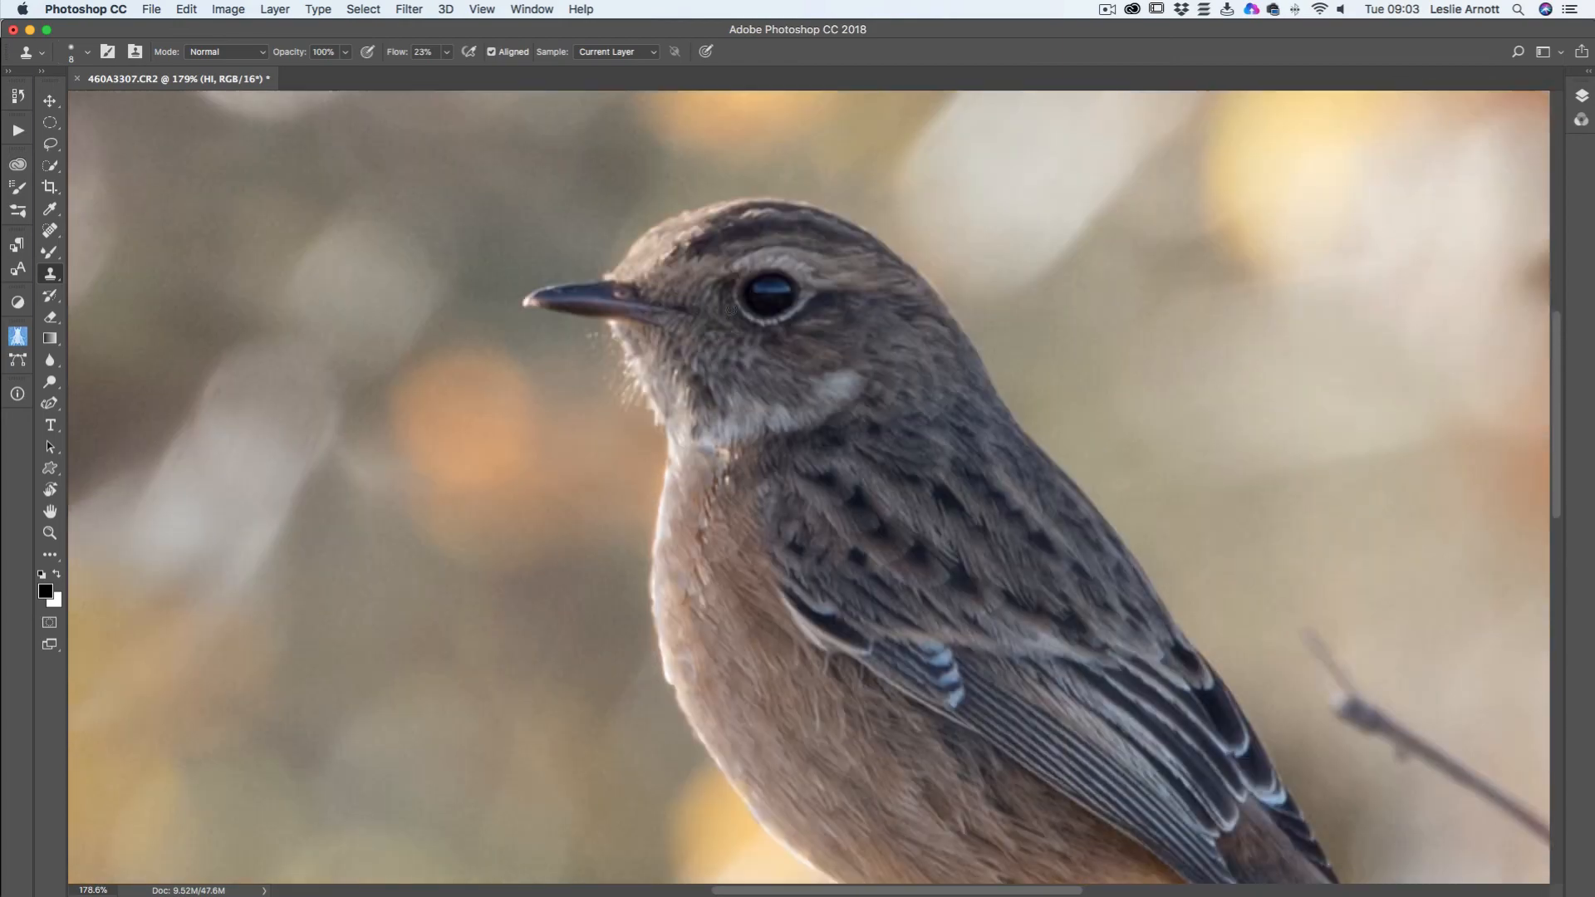
Fit the whole photo on screen and display the layer list
scroll(757, 318, down, 1)
double_click(51, 510)
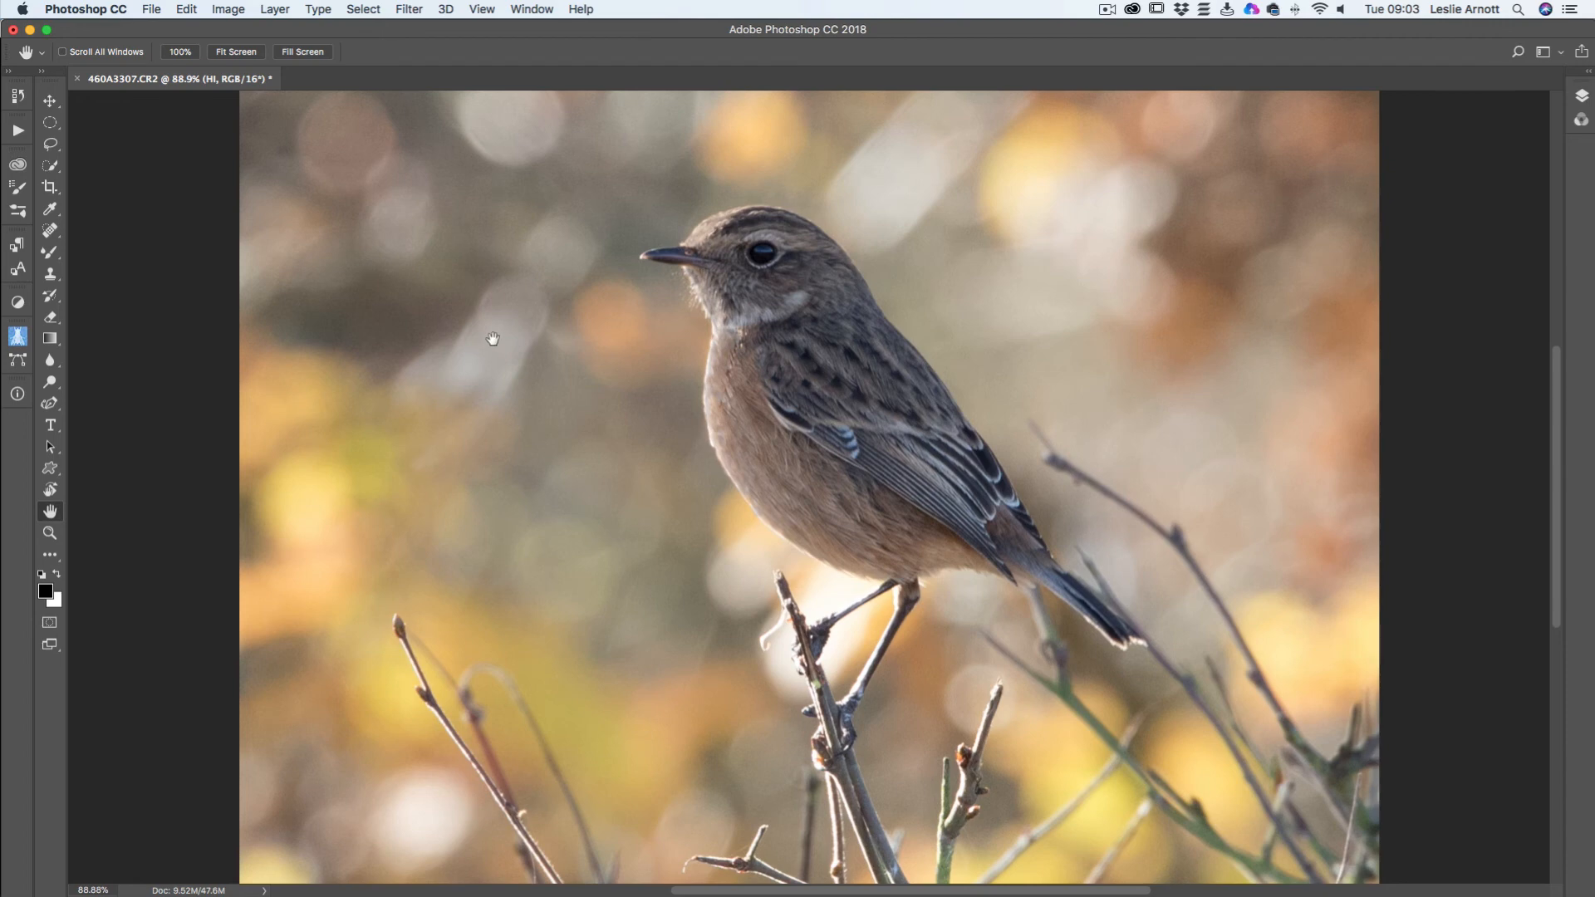
click(1581, 100)
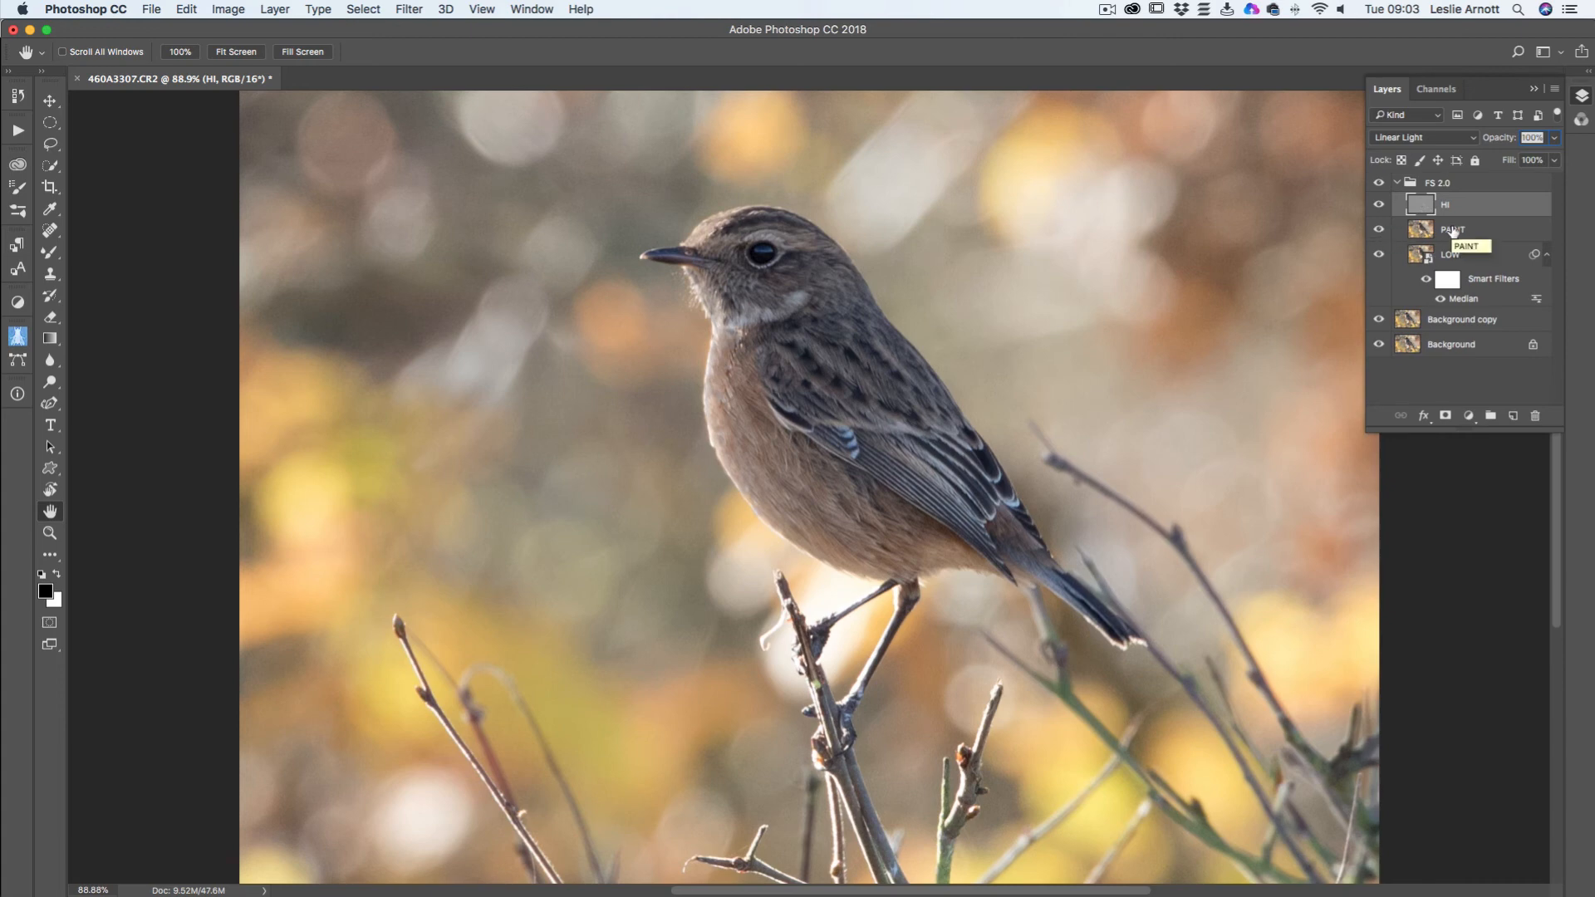
Toggle the visibility of the FS 2.0 group to compare the photo before and after the retouch
click(1379, 183)
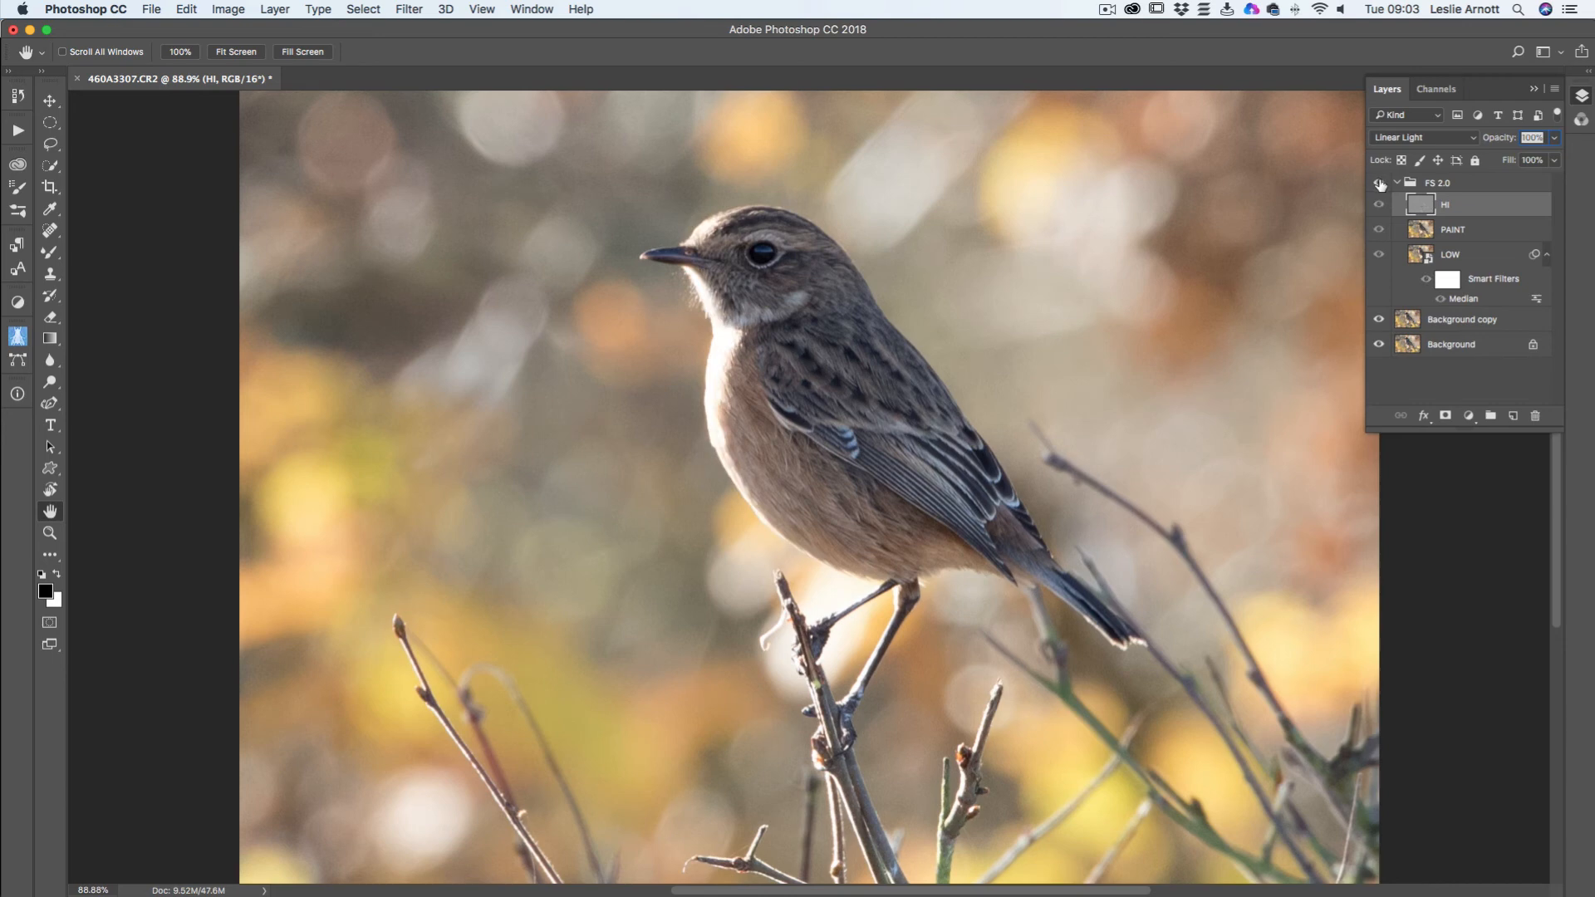
click(1379, 183)
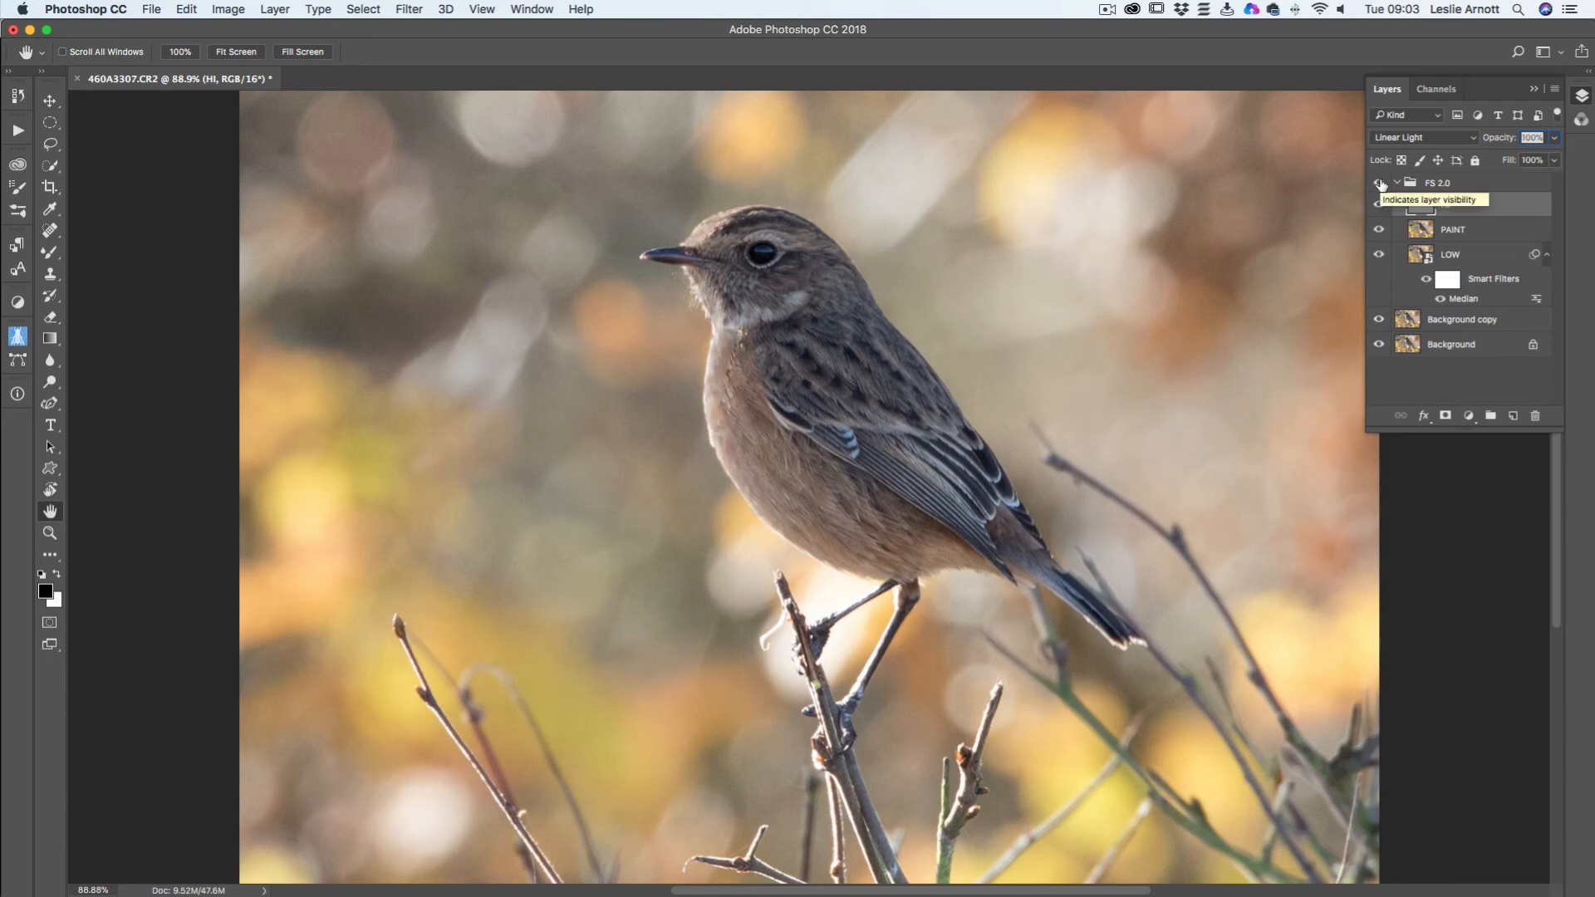
click(1379, 183)
click(1379, 183)
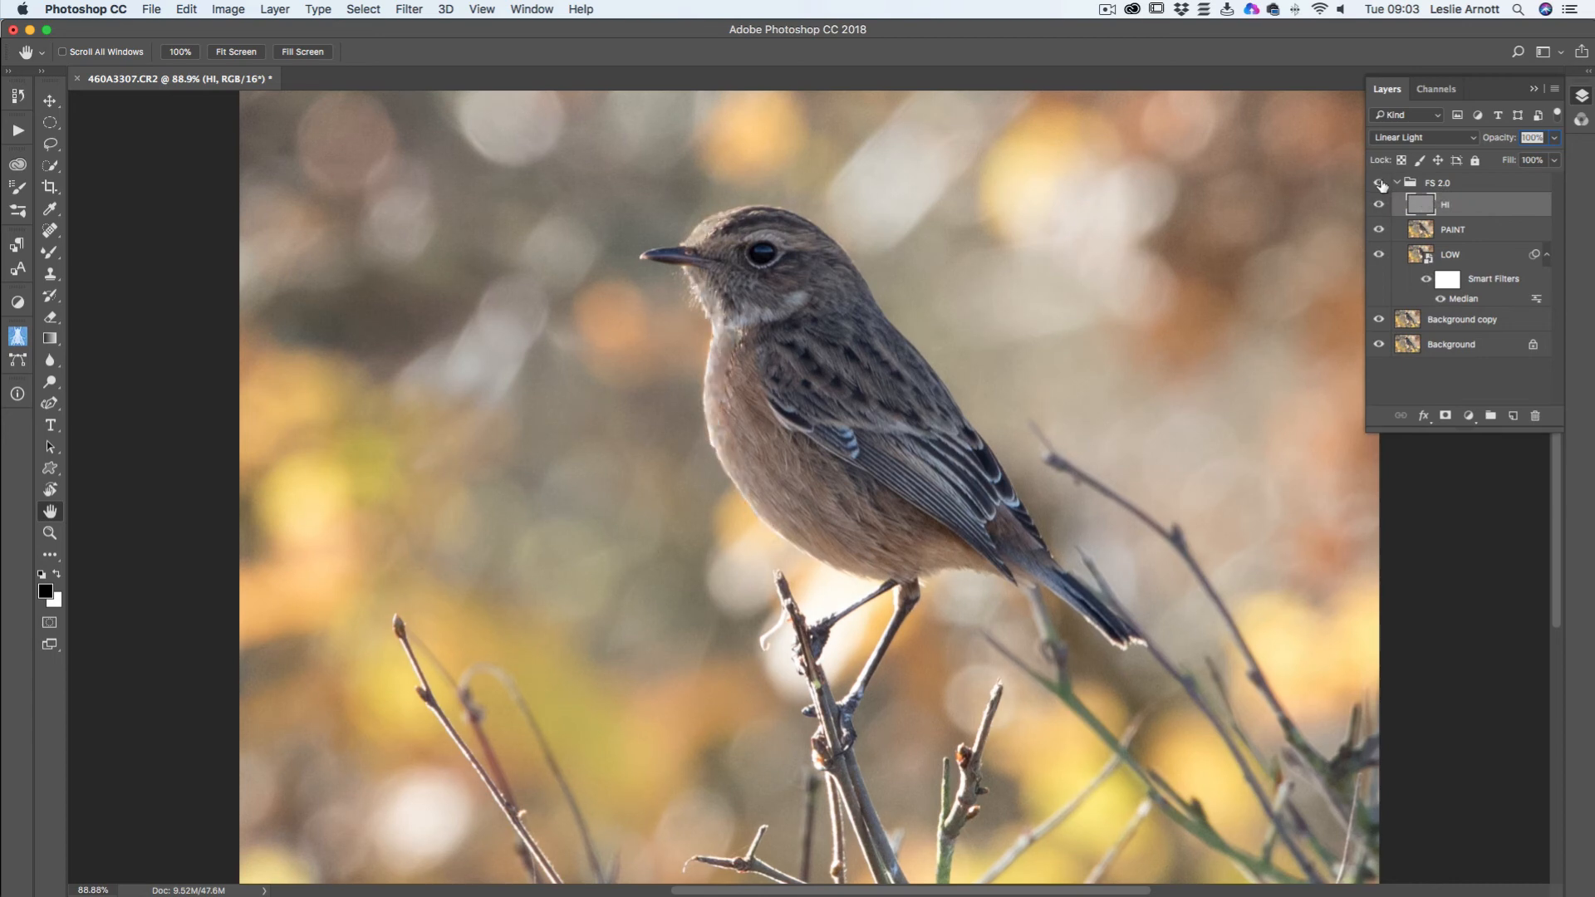
click(1379, 183)
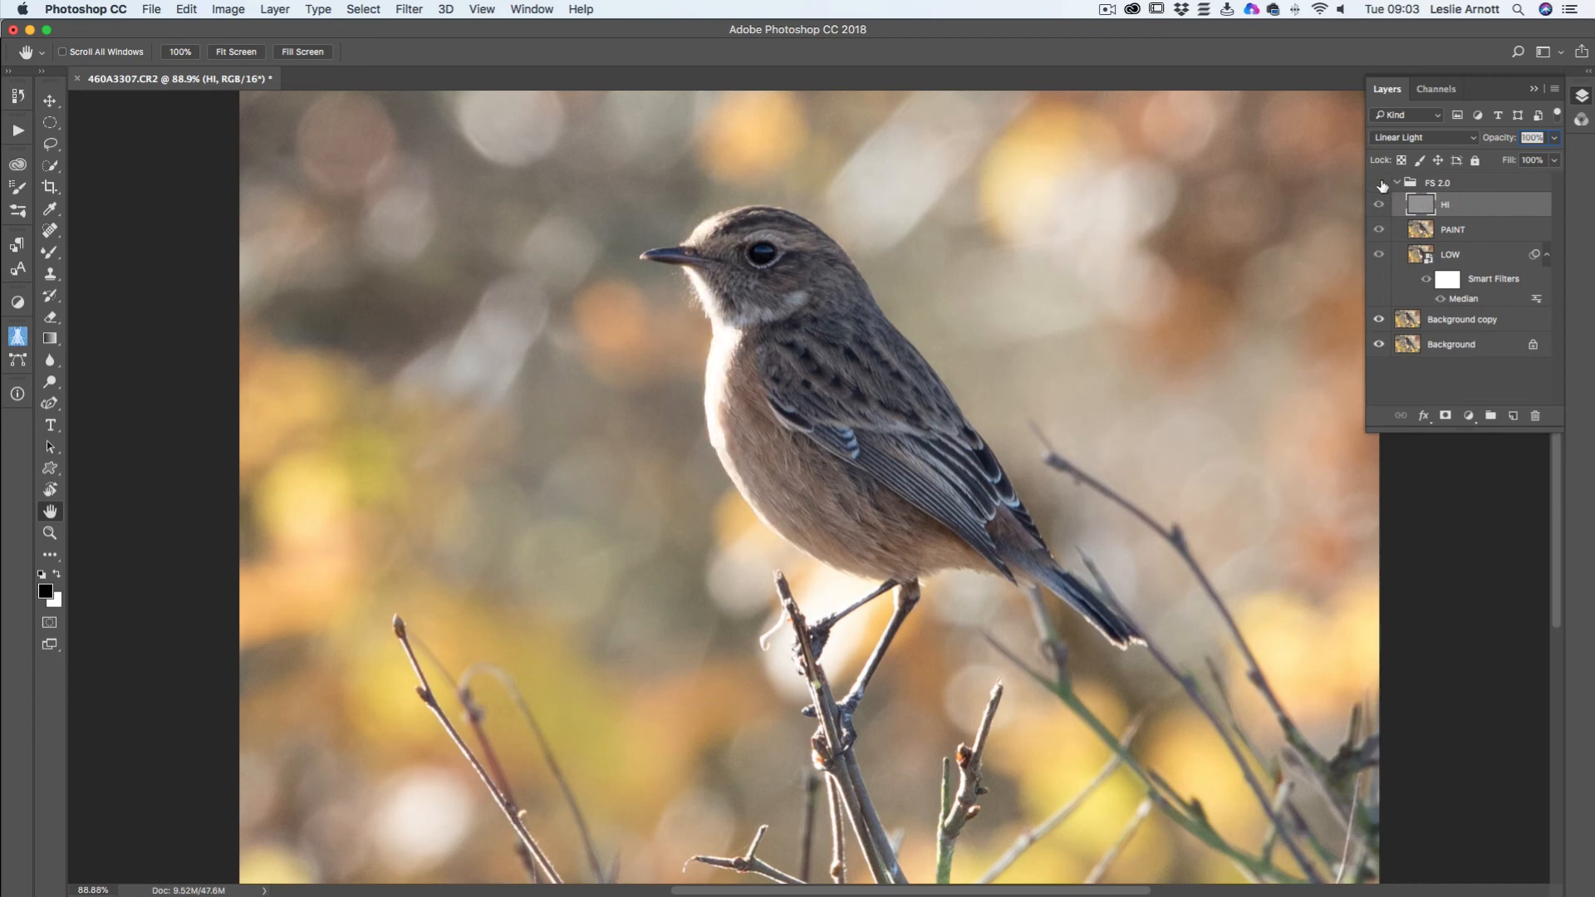
click(1380, 183)
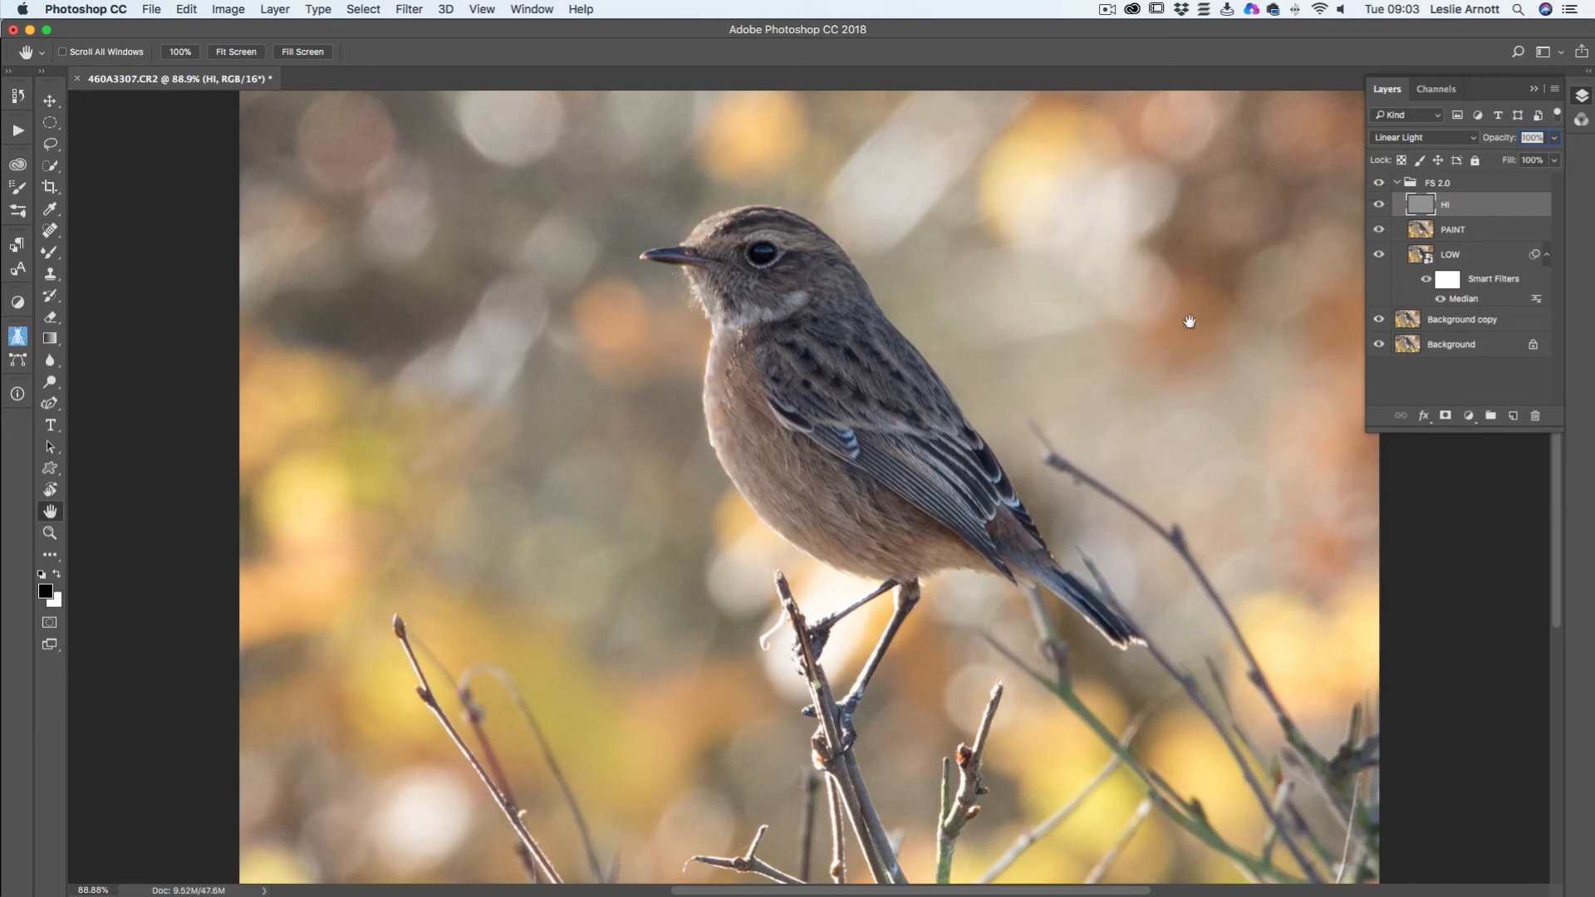
Blend the remaining bright tones along the upper breast edge on the PAINT layer with the Mixer Brush
click(50, 533)
drag(736, 371, 797, 410)
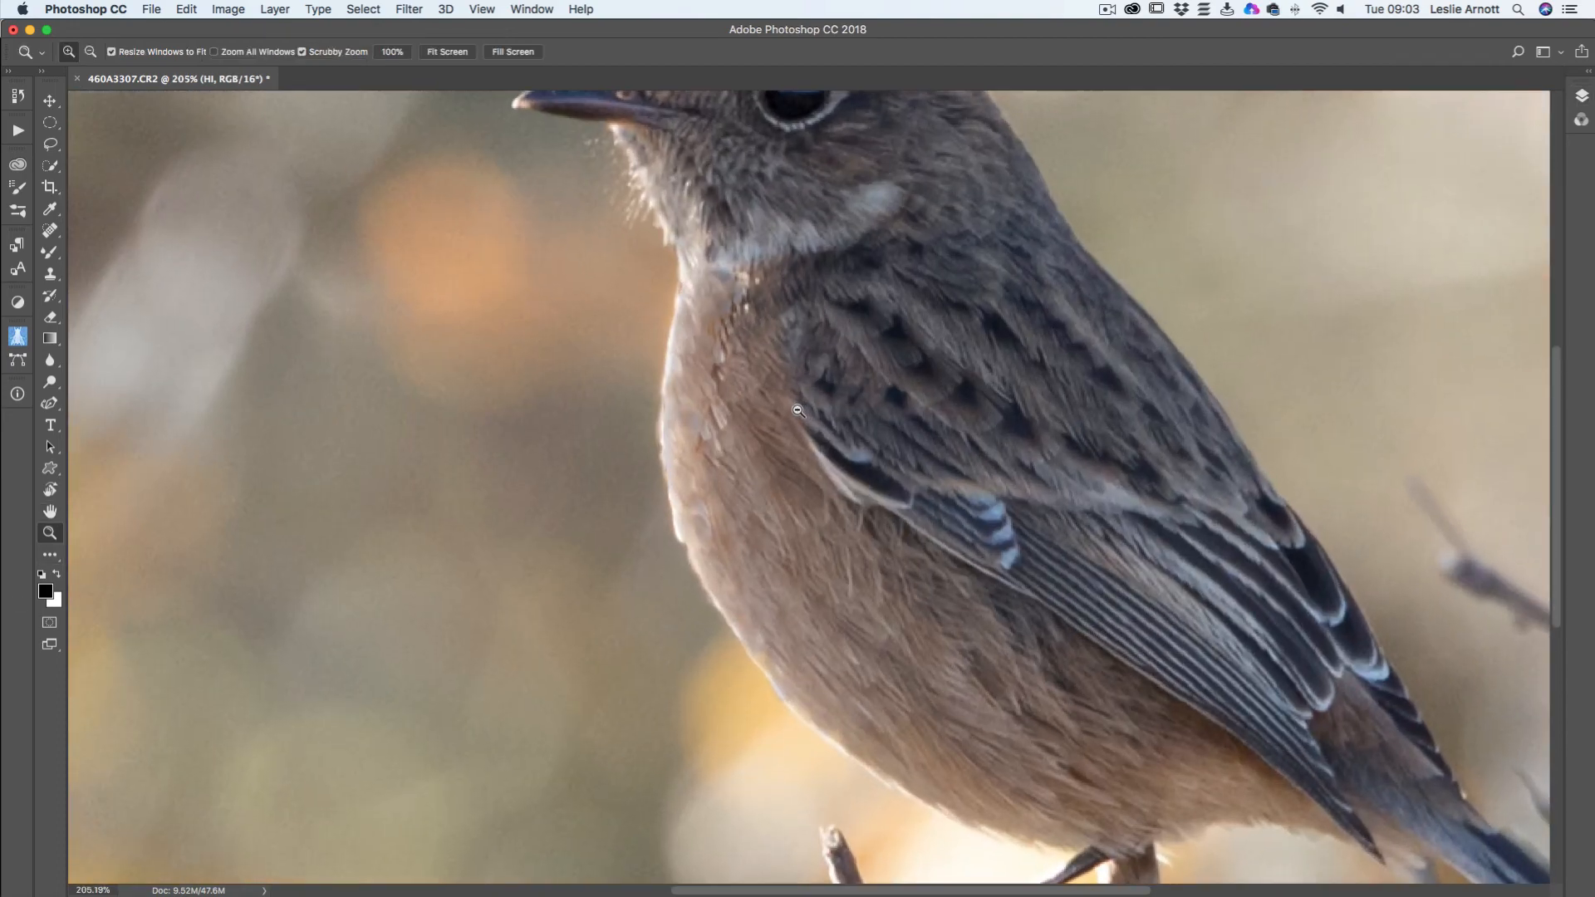
click(1582, 96)
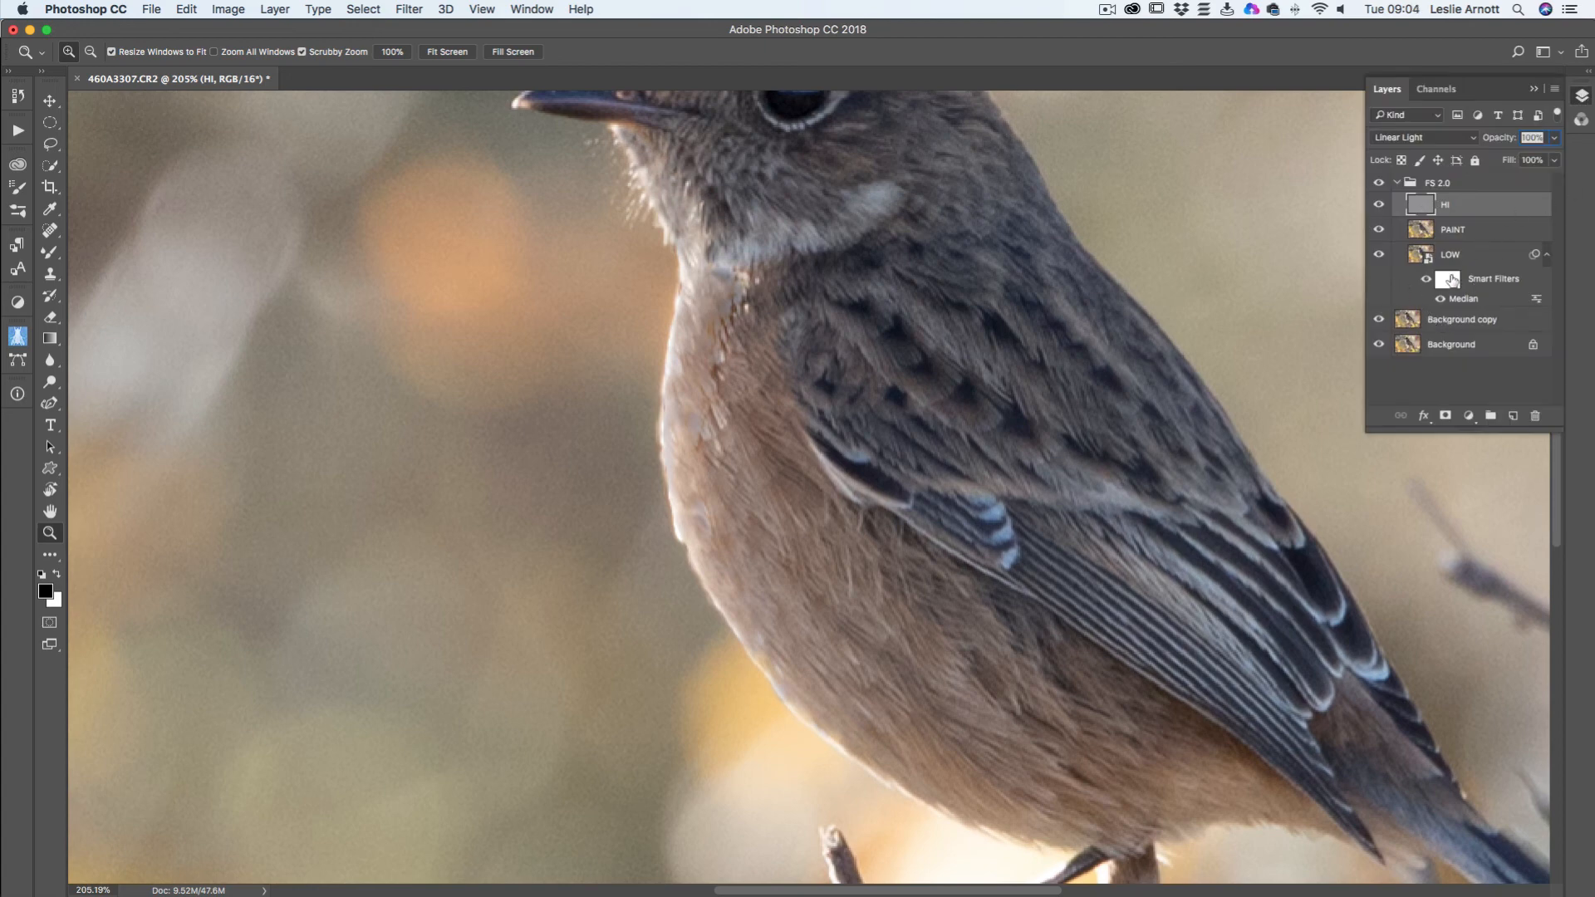
click(1422, 233)
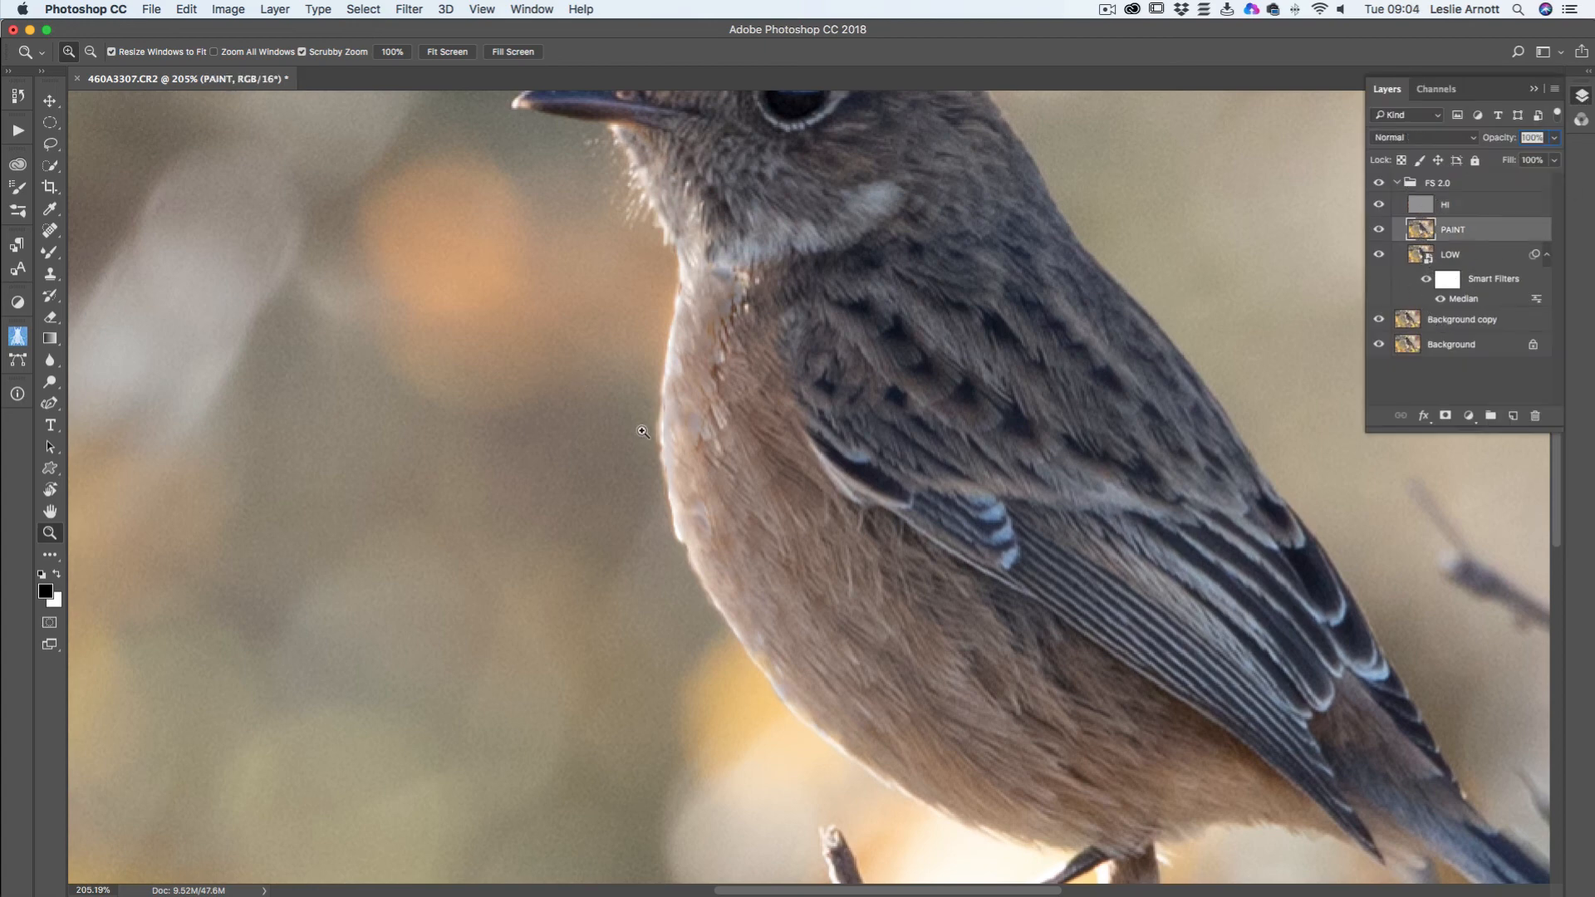
click(50, 252)
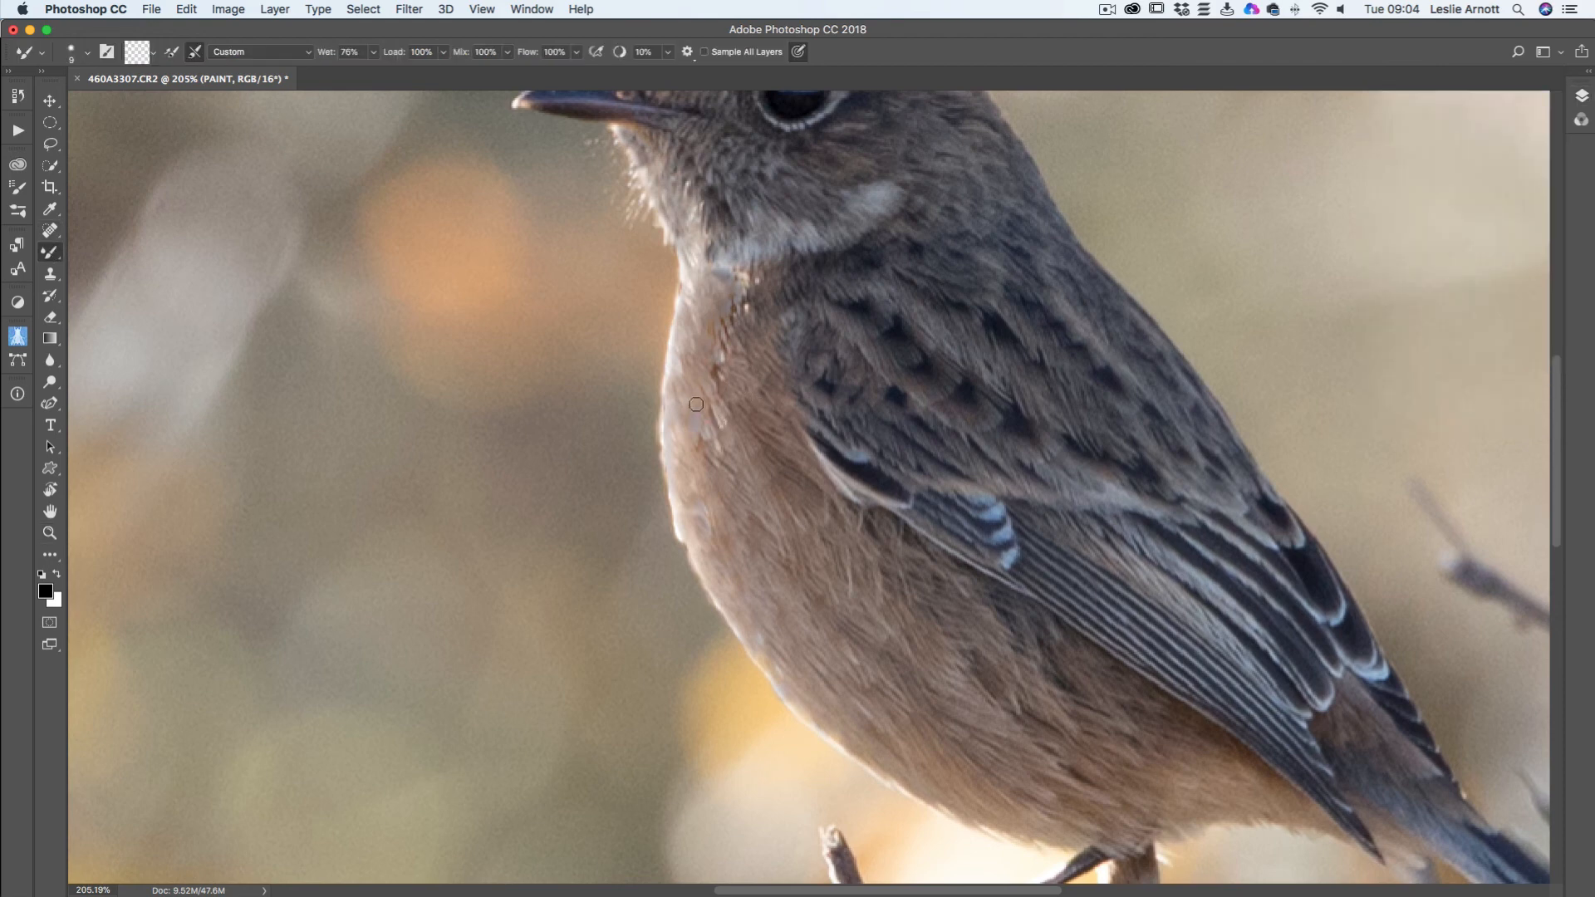
mouse_move(696, 372)
mouse_down()
mouse_move(680, 328)
mouse_move(698, 361)
mouse_move(683, 317)
mouse_move(697, 348)
mouse_move(692, 305)
mouse_move(710, 329)
mouse_move(702, 292)
mouse_move(716, 333)
mouse_move(710, 300)
mouse_up()
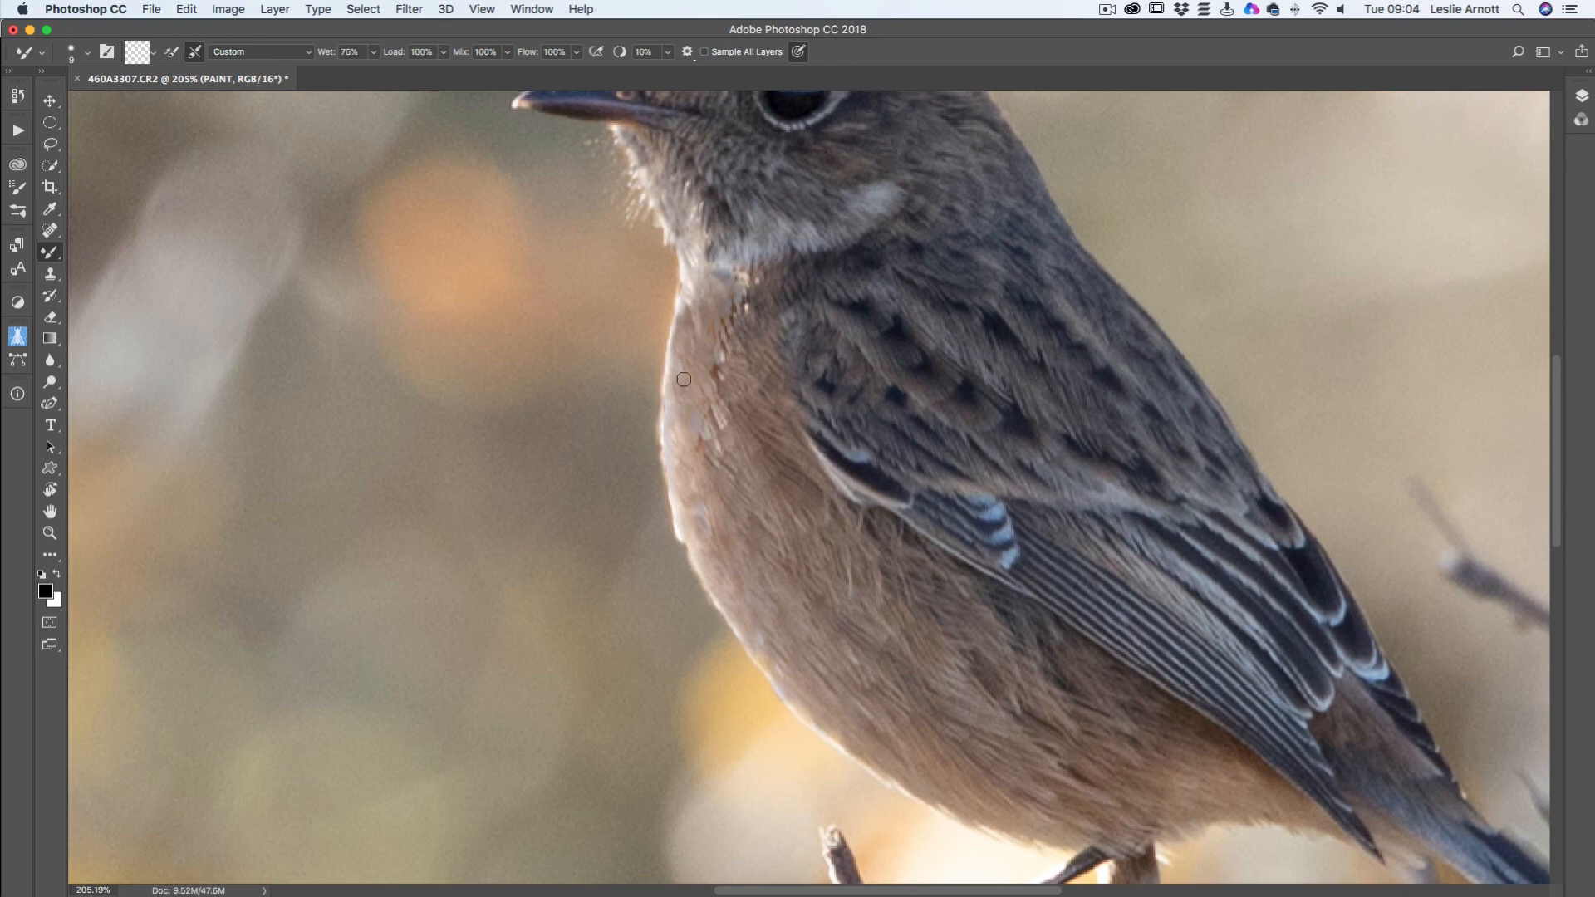
scroll(718, 417, down, 1)
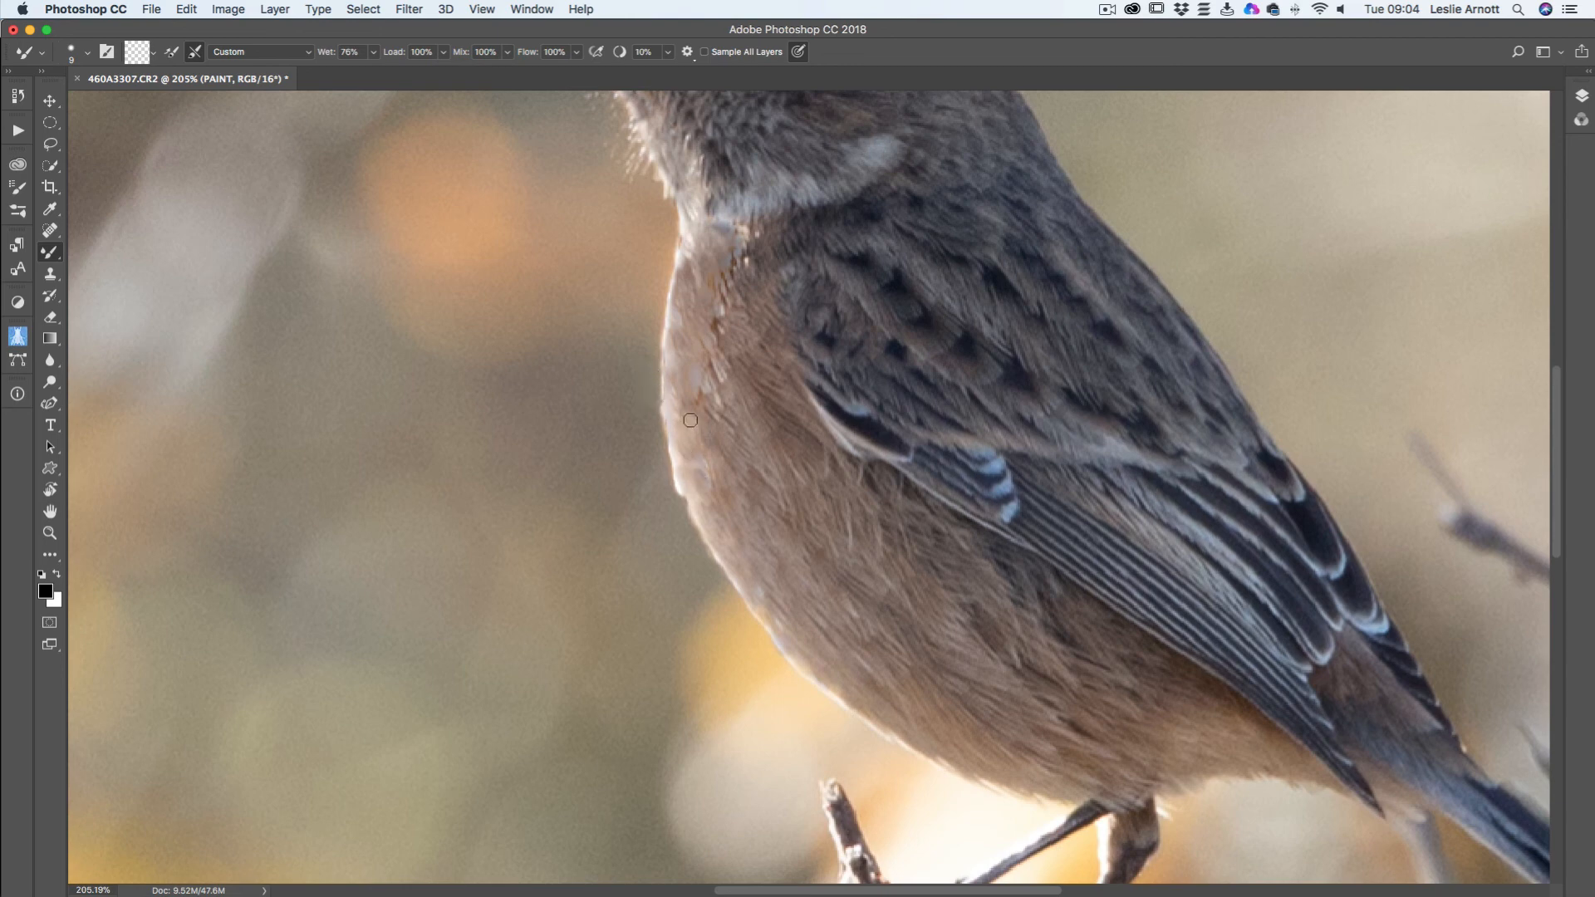
Work over the light edges of the throat, the forehead above the beak and the breast with the Mixer Brush
scroll(698, 428, up, 5)
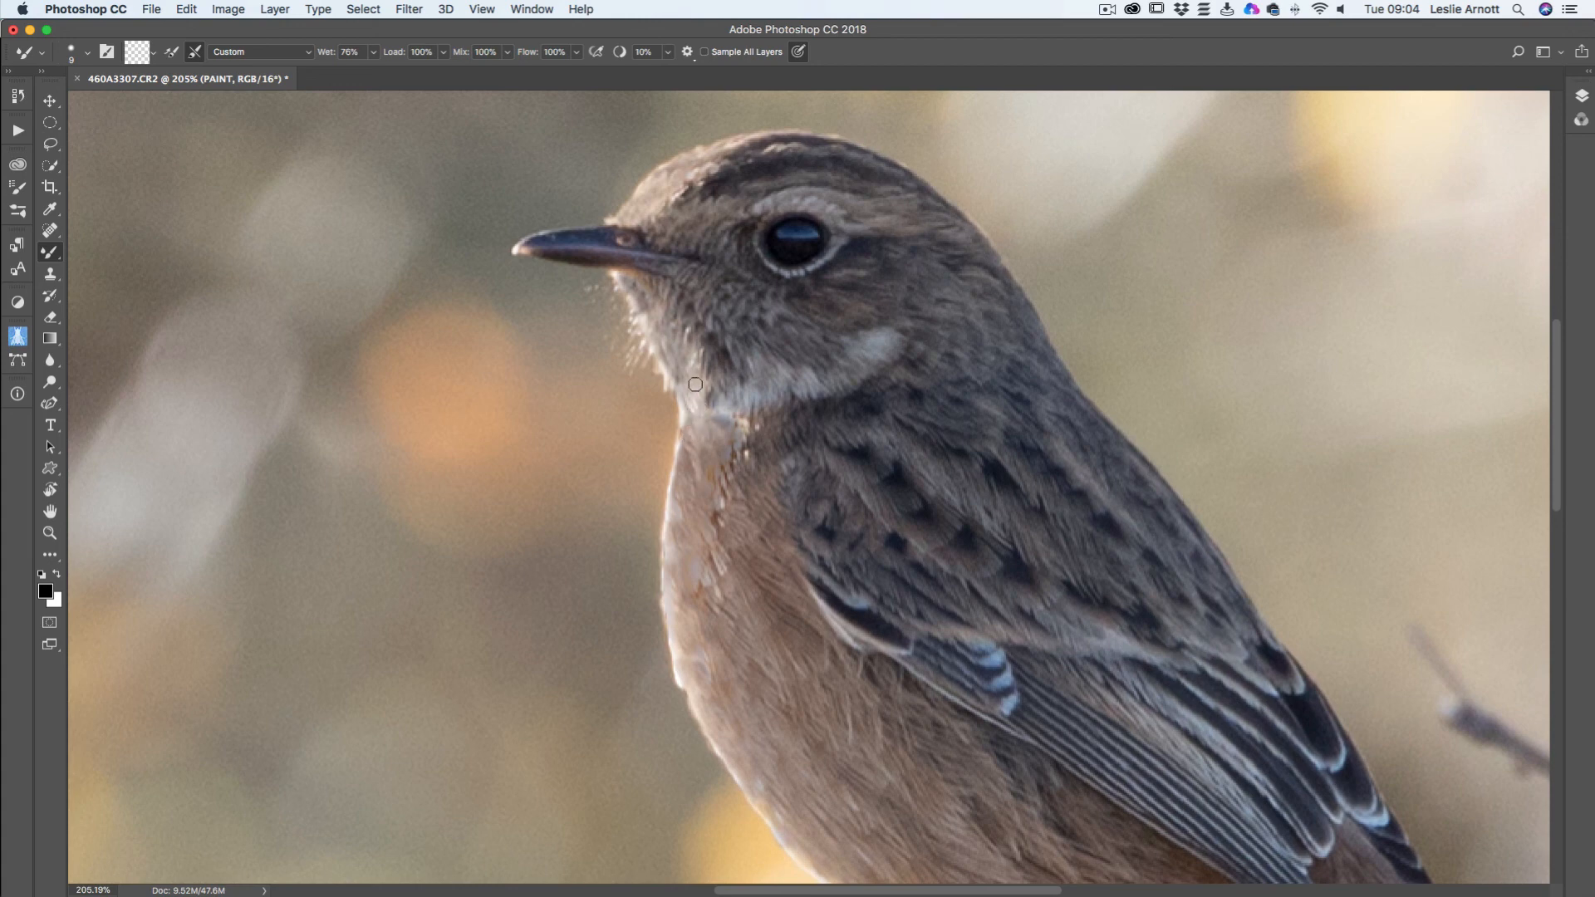
scroll(791, 380, up, 3)
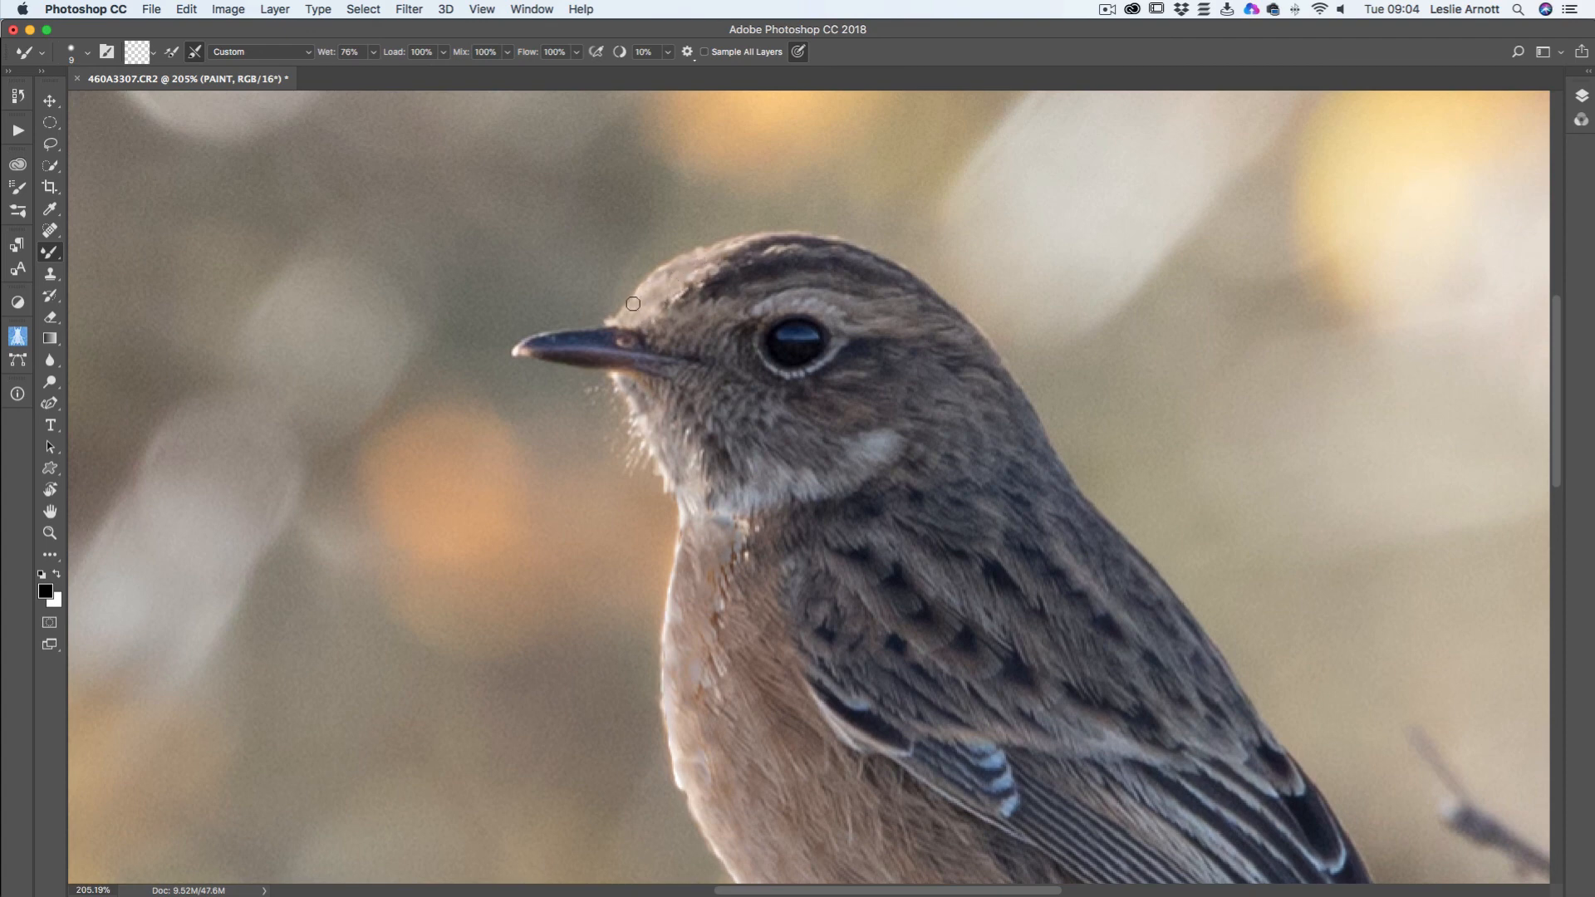
scroll(709, 405, down, 5)
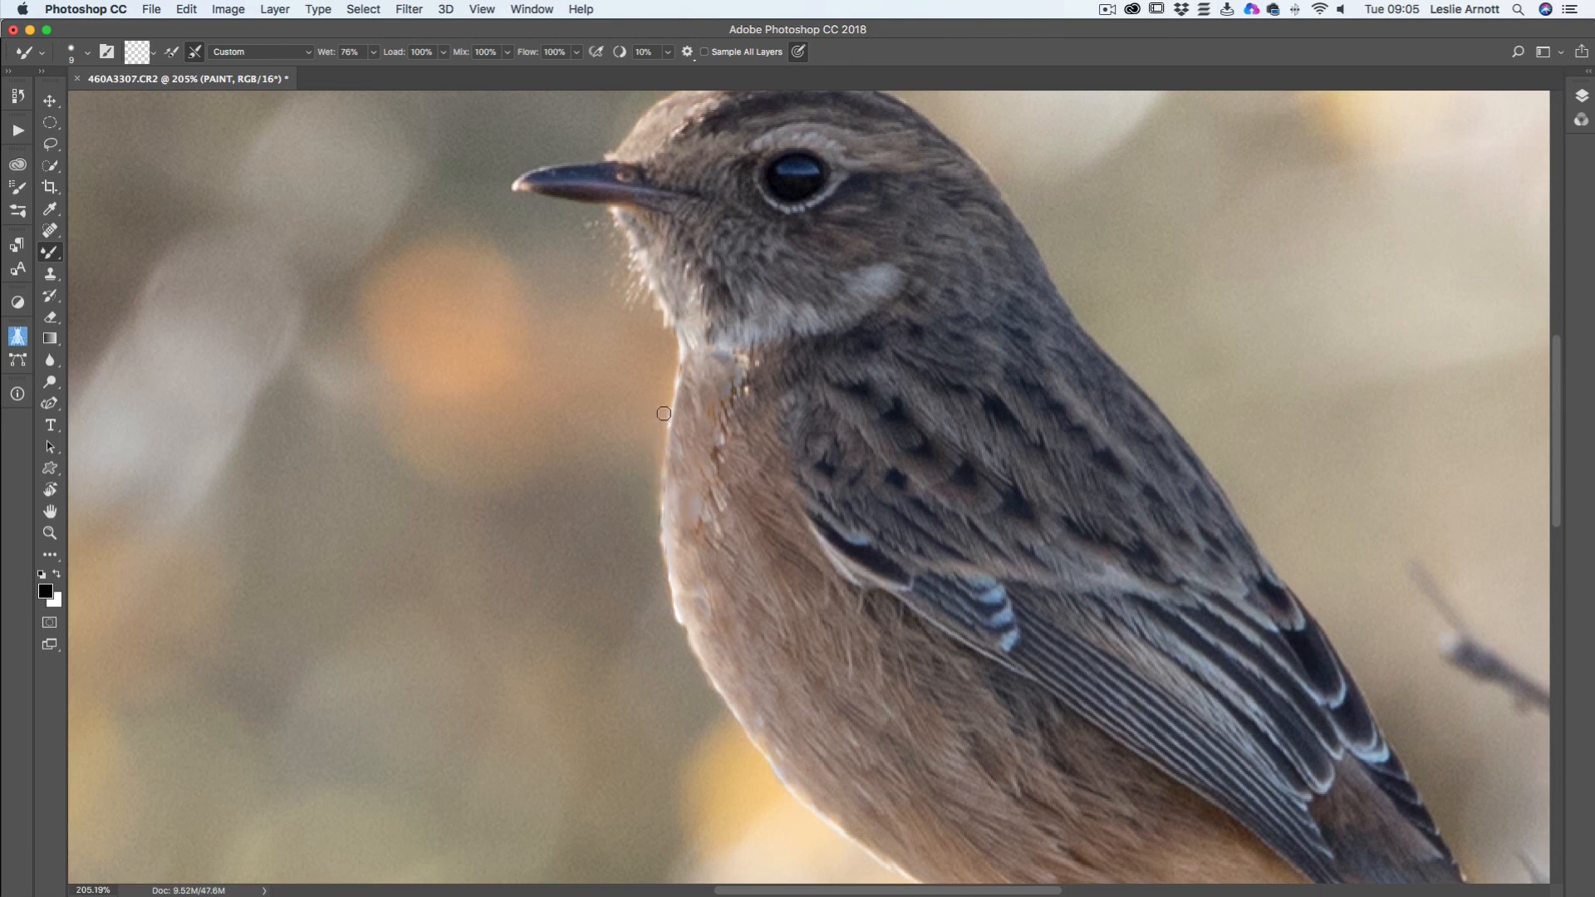
scroll(694, 457, down, 5)
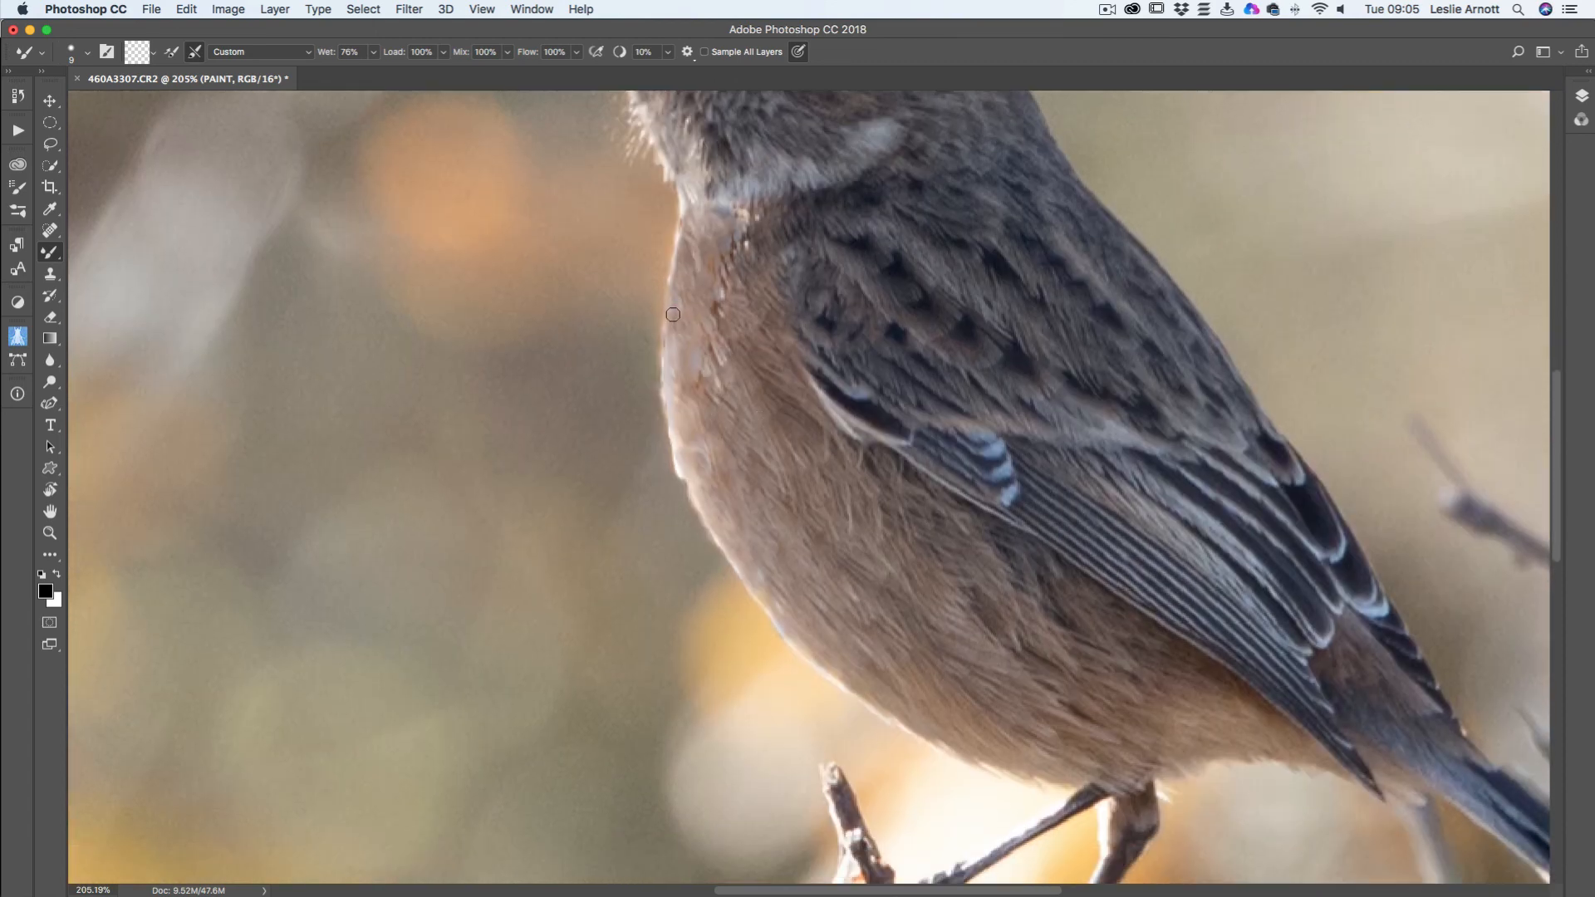
scroll(673, 333, down, 2)
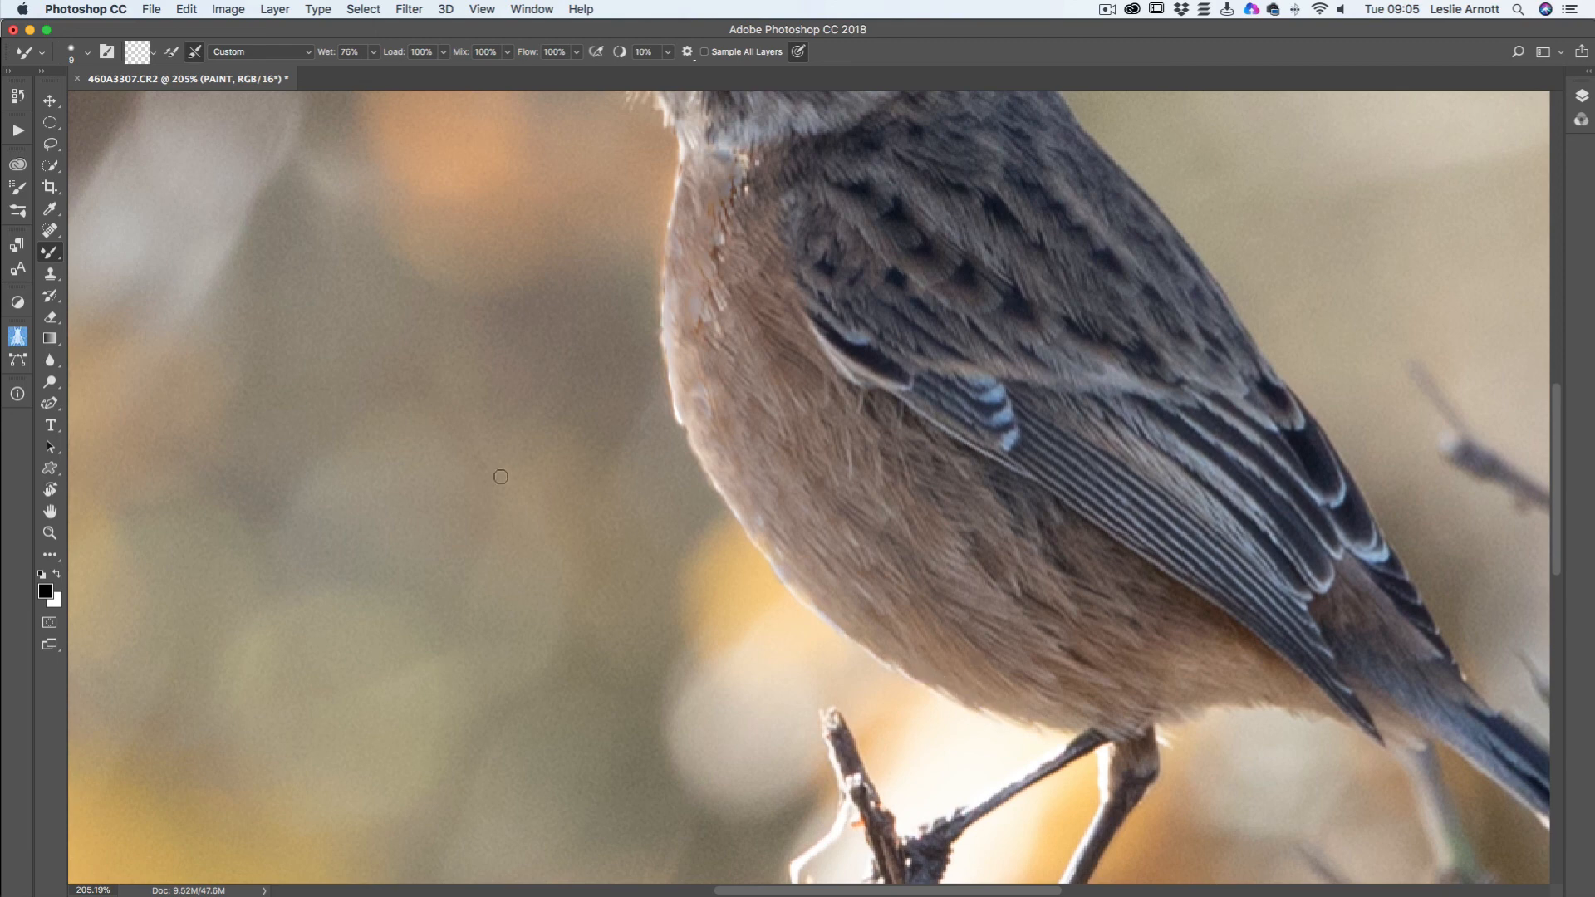
Fit the whole photo on screen and lower the opacity of the FS 2.0 group to 95%
double_click(48, 508)
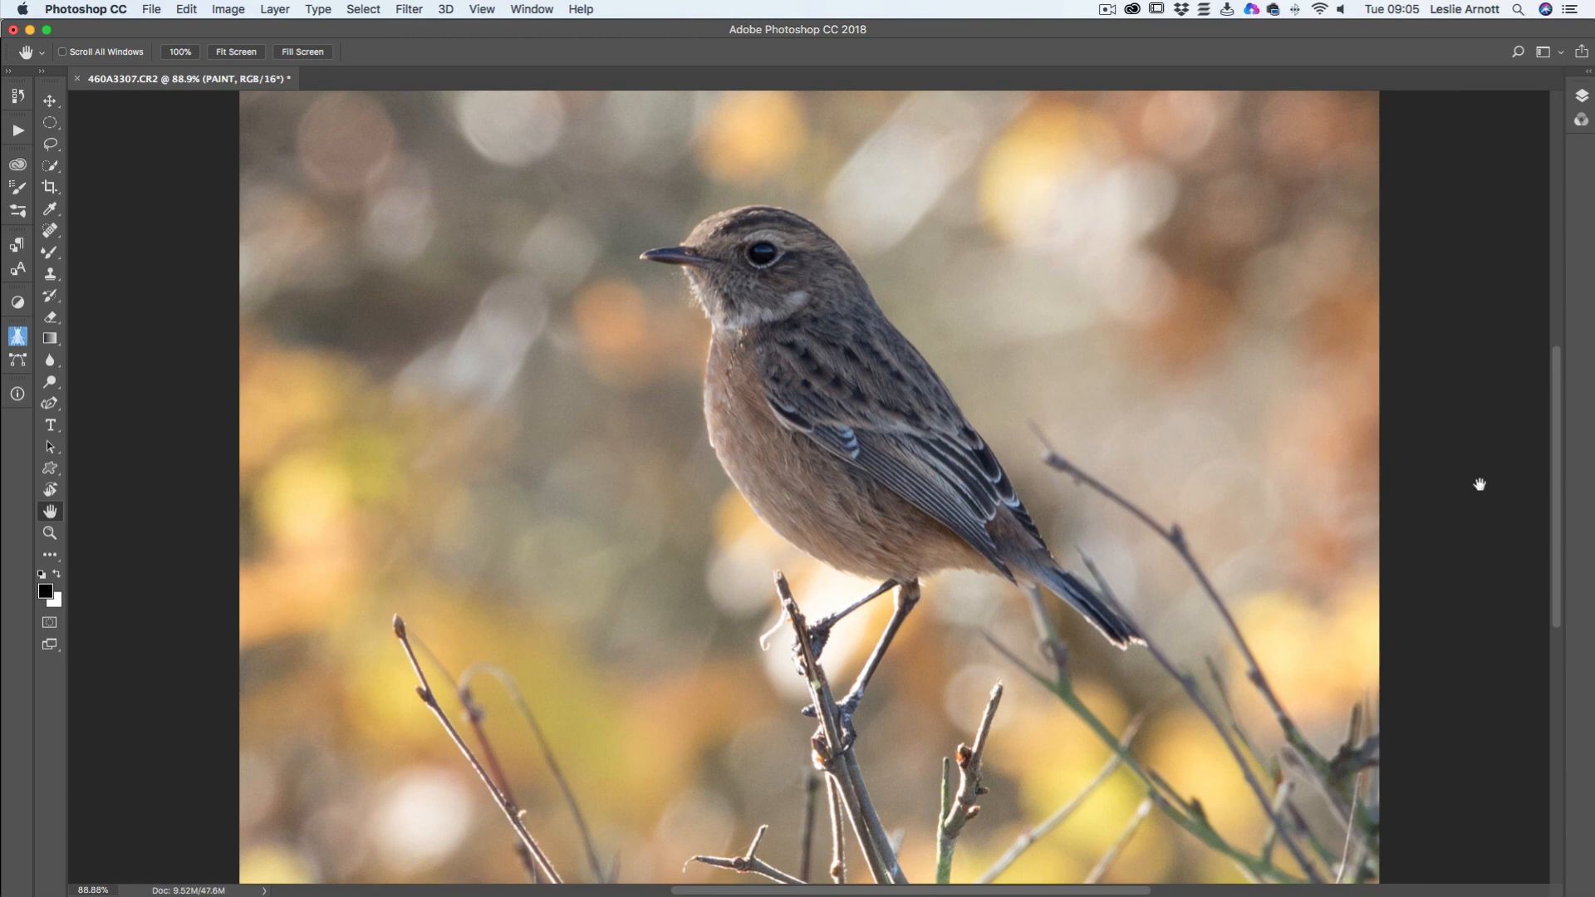
click(1583, 96)
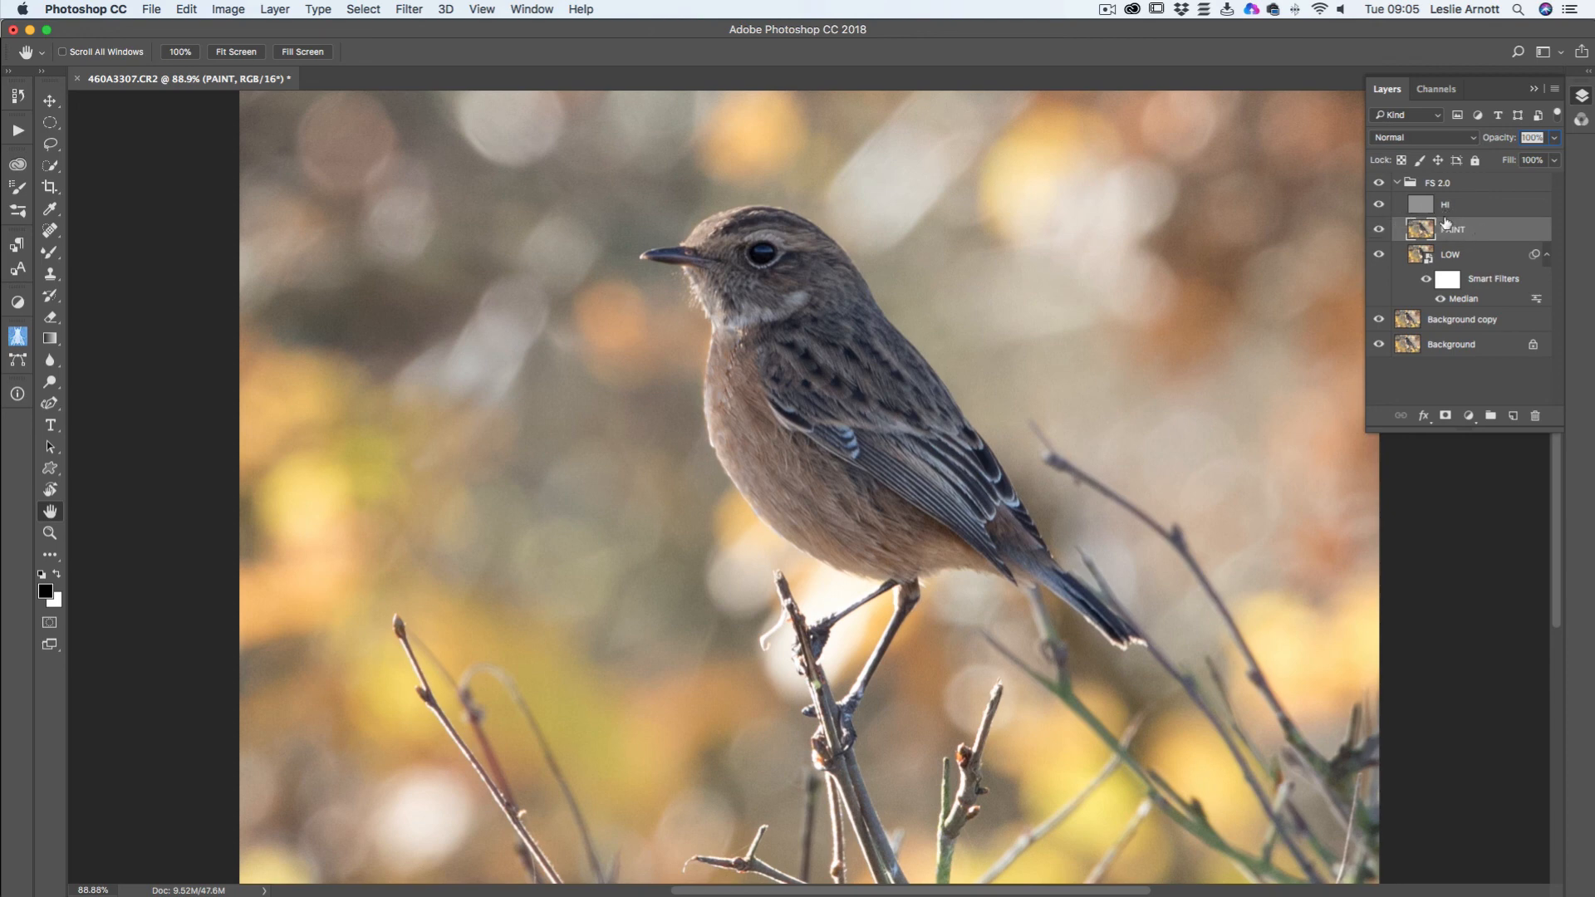
click(1427, 186)
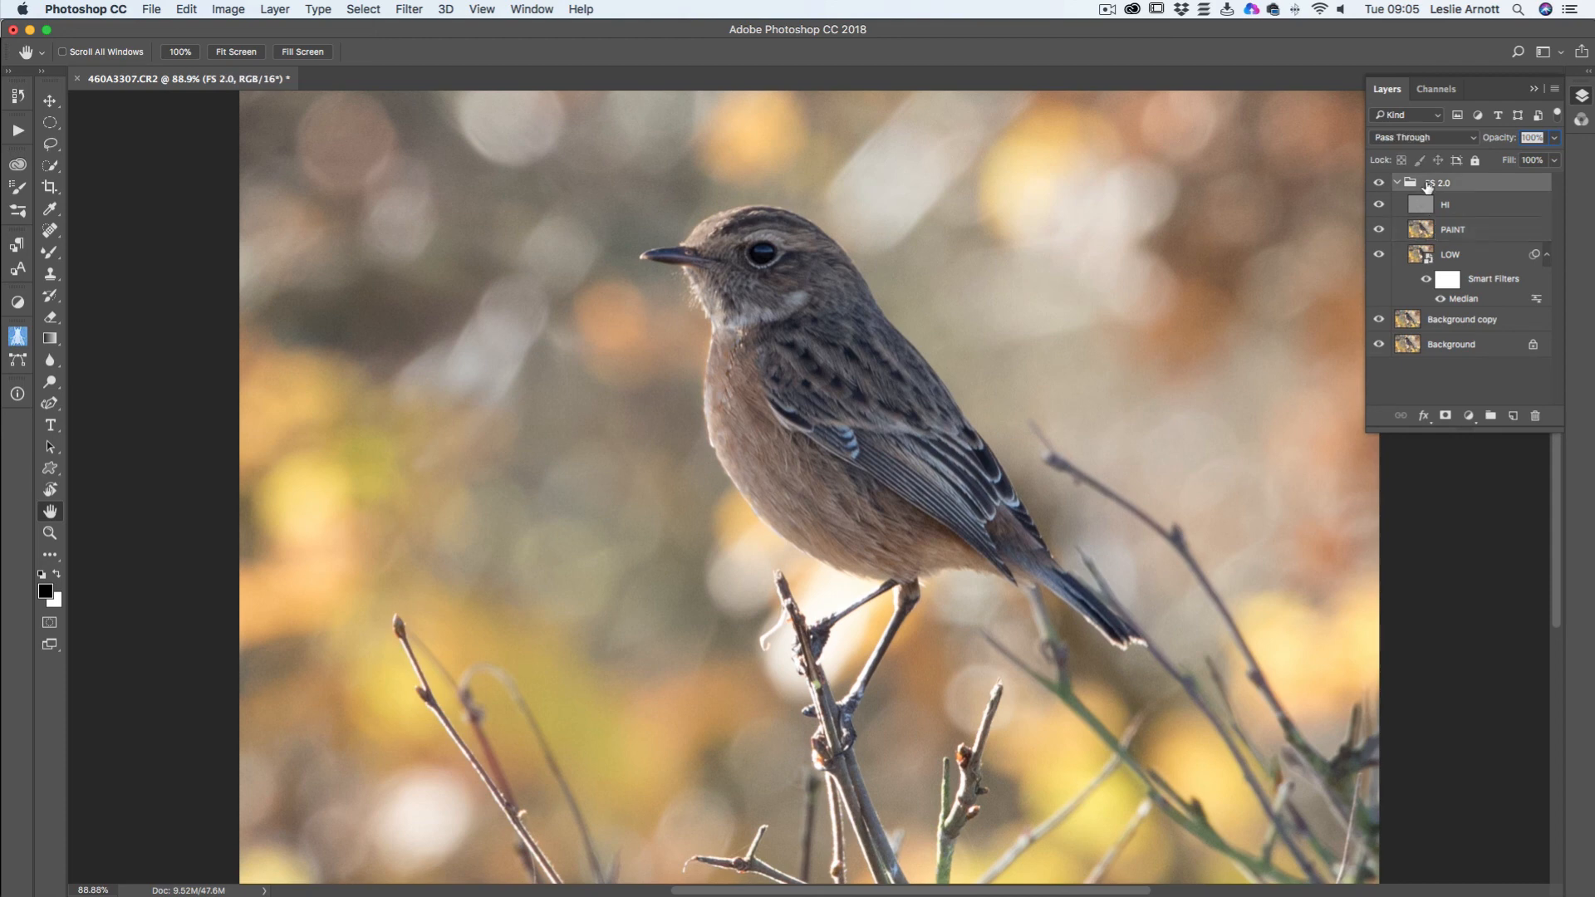
click(1555, 138)
drag(1553, 157, 1543, 160)
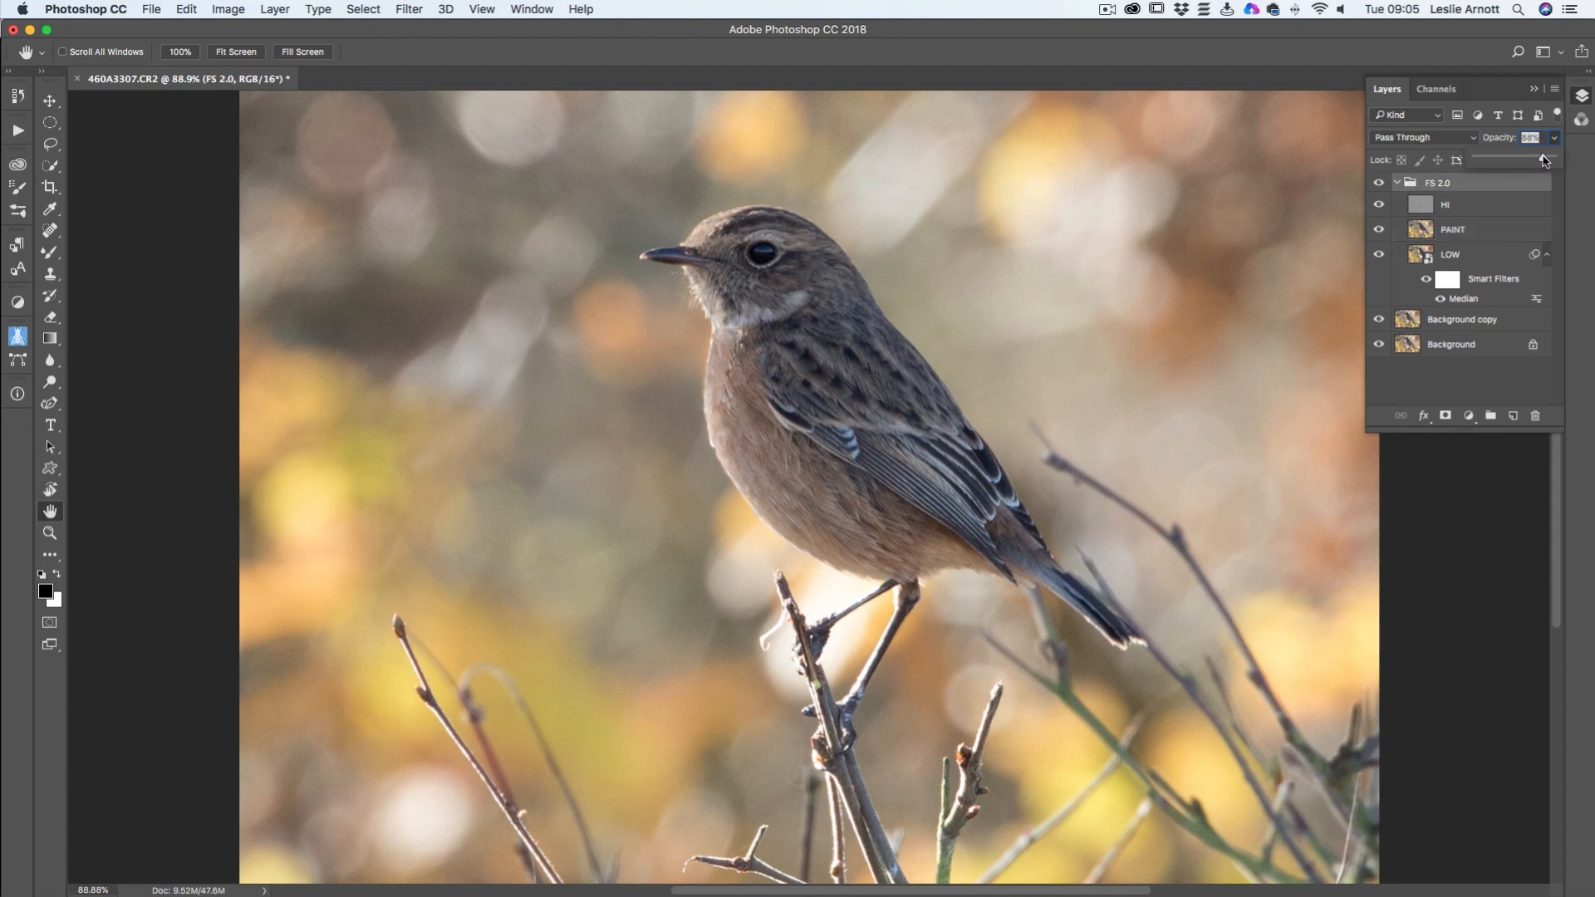
drag(1538, 159, 1548, 159)
Compare the original with the finished retouch by hiding and showing the FS 2.0 group, leaving it shown
click(1379, 183)
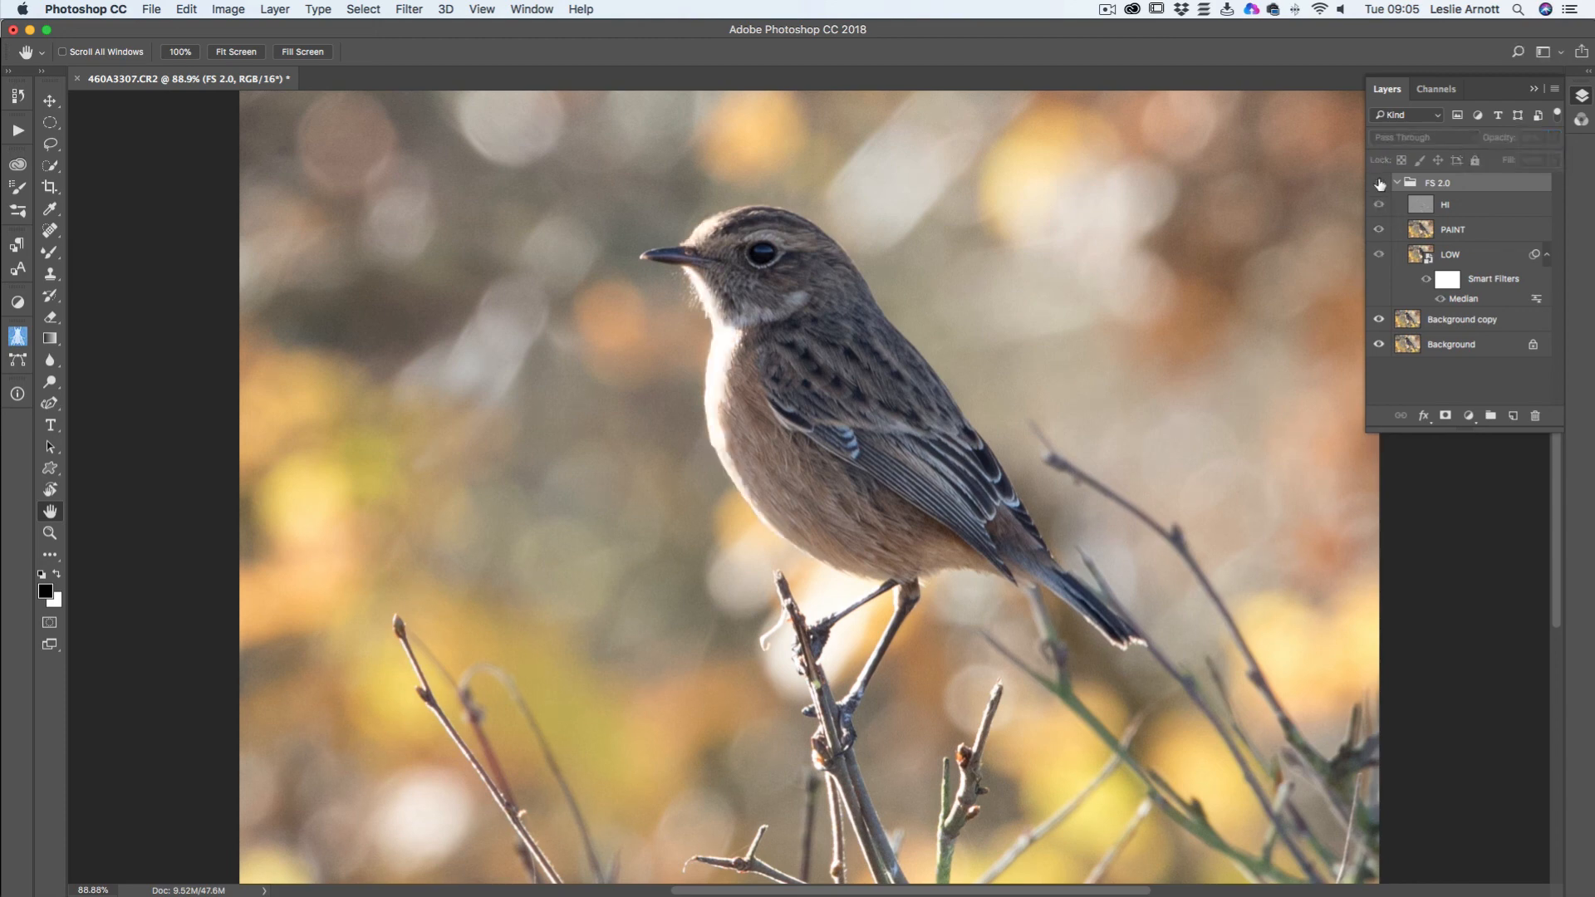
click(1380, 183)
click(1379, 183)
click(1380, 183)
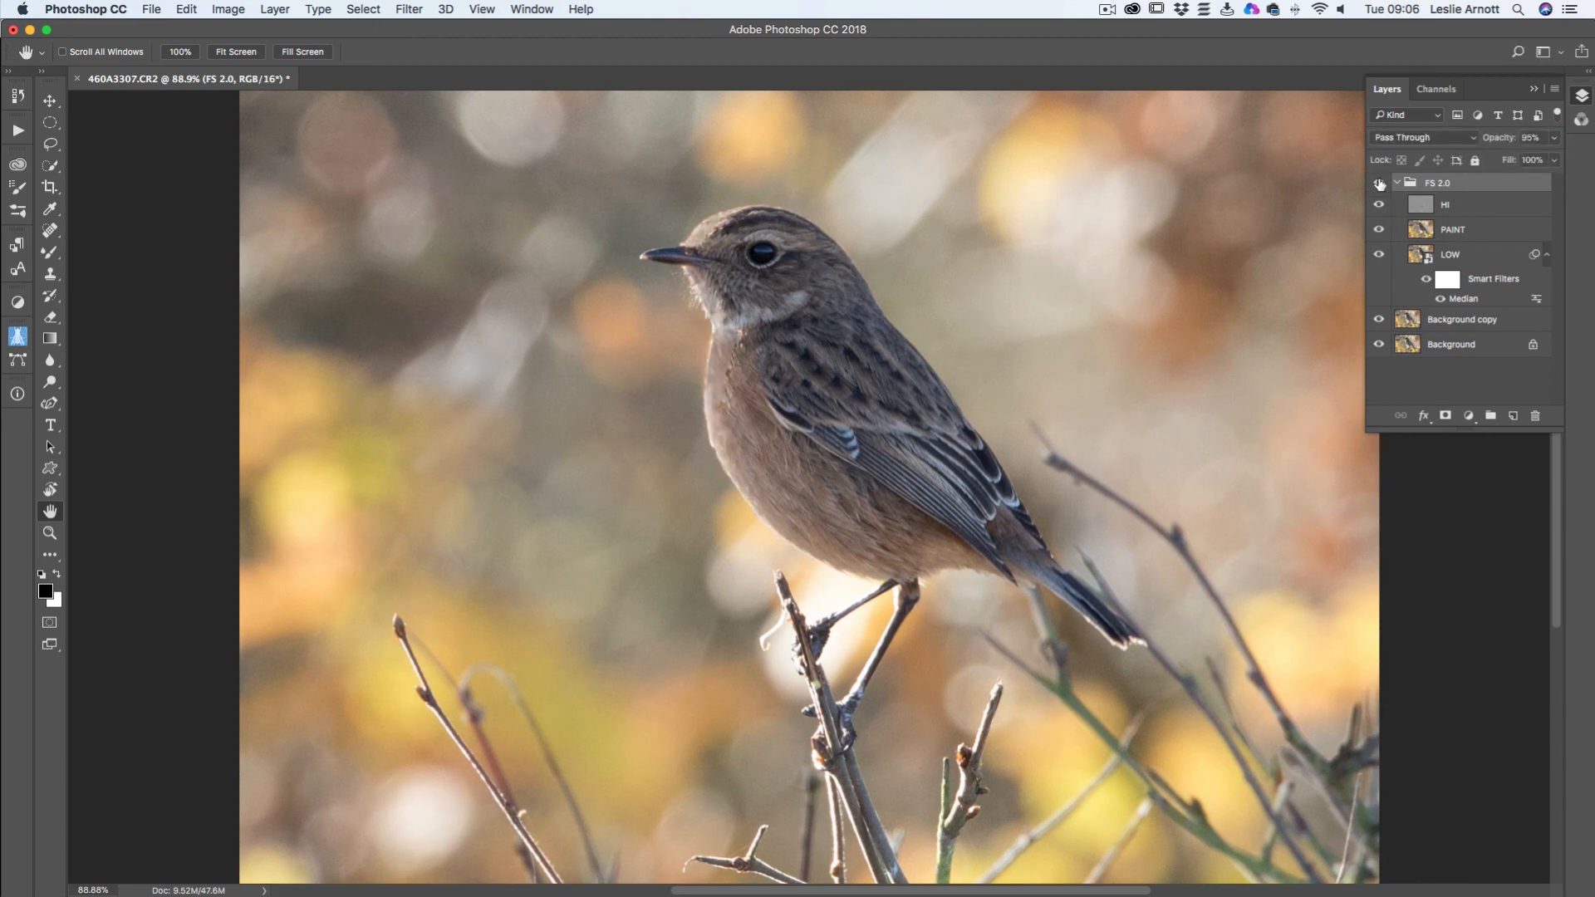